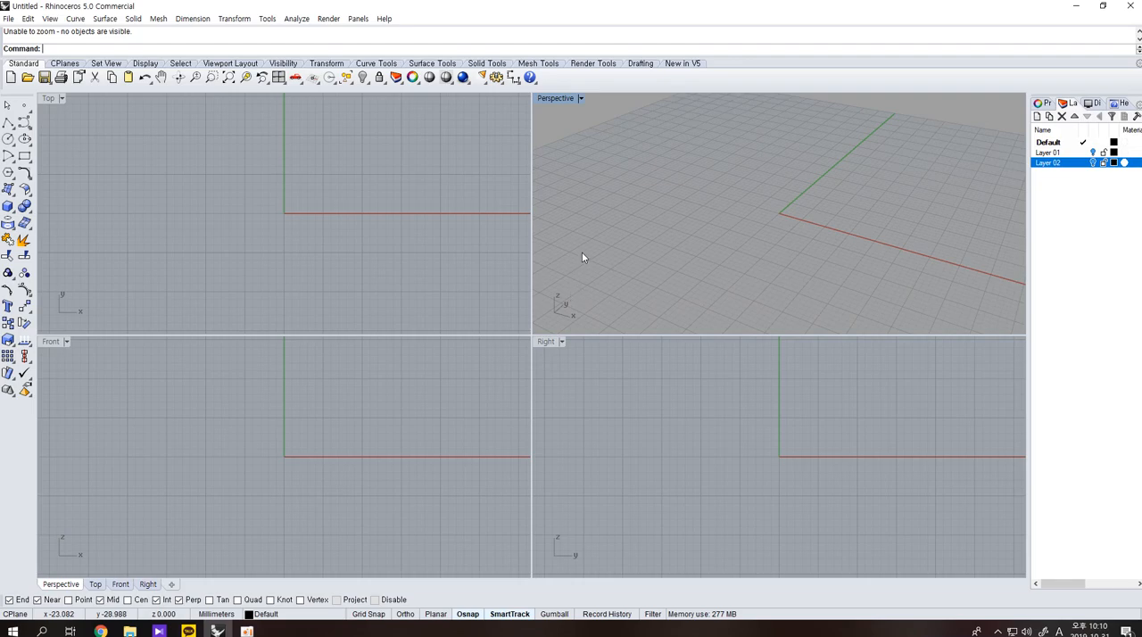
Turn on Layer 01 to show the front and side reference pictures of the chair.
{"action": "left_click", "coordinate": [1091, 151]}
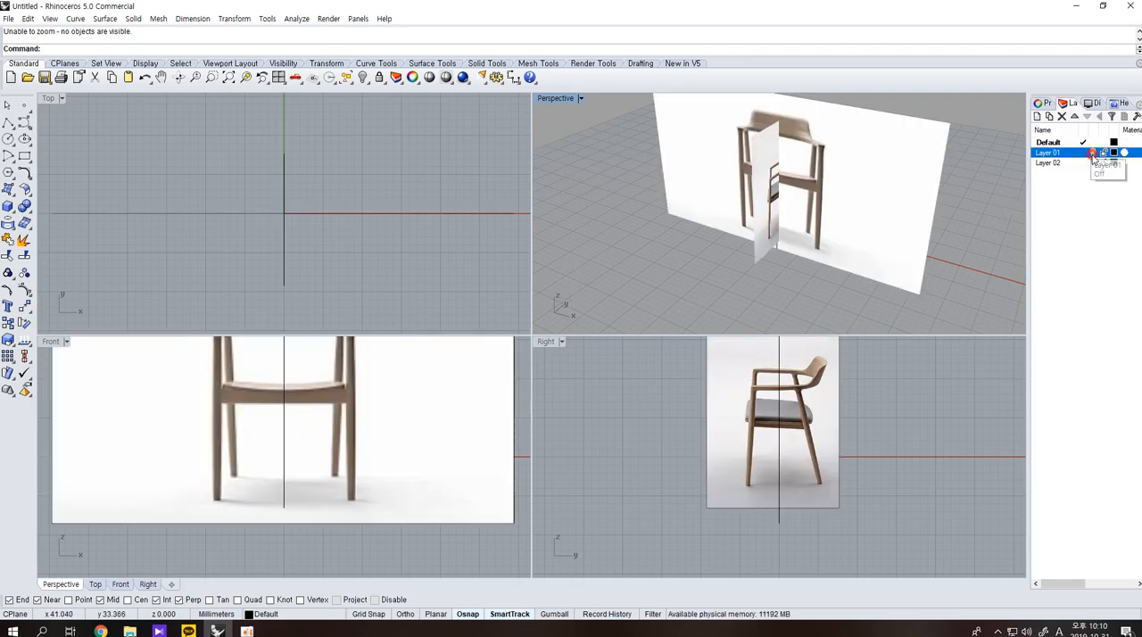
{"action": "scroll", "coordinate": [719, 268], "scroll_direction": "down", "scroll_amount": 2}
{"action": "right_click_drag", "start_coordinate": [386, 428], "coordinate": [393, 507]}
{"action": "right_click_drag", "start_coordinate": [774, 284], "coordinate": [852, 289]}
{"action": "scroll", "coordinate": [786, 234], "scroll_direction": "up", "scroll_amount": 6}
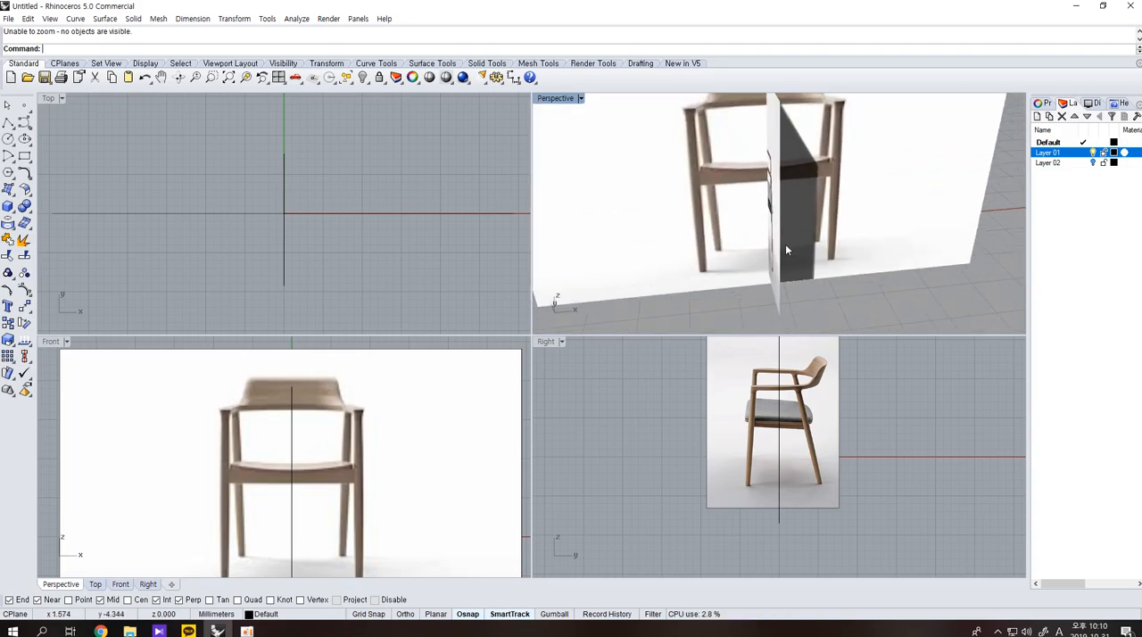
Examine the chair's backrest, armrests and legs in the front and side reference pictures.
{"action": "right_click_drag", "start_coordinate": [785, 242], "coordinate": [816, 256]}
{"action": "scroll", "coordinate": [816, 256], "scroll_direction": "down", "scroll_amount": 3}
{"action": "scroll", "coordinate": [757, 409], "scroll_direction": "up", "scroll_amount": 11}
{"action": "right_click_drag", "start_coordinate": [765, 377], "coordinate": [755, 412]}
{"action": "scroll", "coordinate": [739, 395], "scroll_direction": "up", "scroll_amount": 2}
{"action": "scroll", "coordinate": [797, 419], "scroll_direction": "down", "scroll_amount": 5}
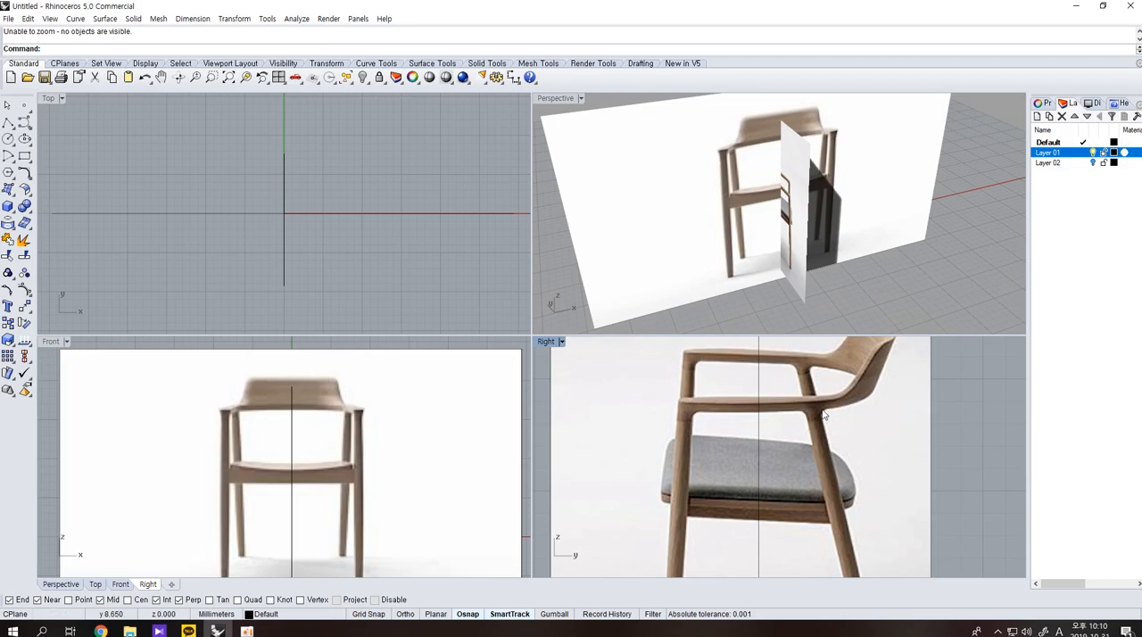
{"action": "scroll", "coordinate": [822, 414], "scroll_direction": "down", "scroll_amount": 2}
{"action": "right_click_drag", "start_coordinate": [822, 417], "coordinate": [816, 451]}
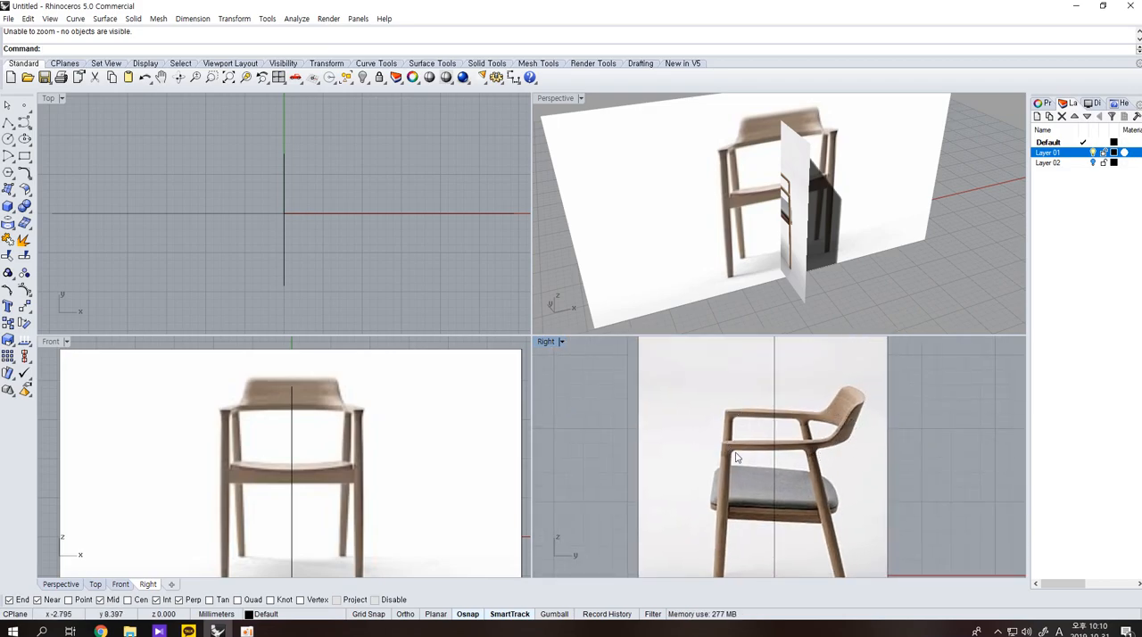
{"action": "scroll", "coordinate": [813, 401], "scroll_direction": "down", "scroll_amount": 4}
{"action": "right_click_drag", "start_coordinate": [821, 468], "coordinate": [831, 444]}
{"action": "right_click_drag", "start_coordinate": [799, 285], "coordinate": [883, 267]}
{"action": "scroll", "coordinate": [848, 425], "scroll_direction": "up", "scroll_amount": 2}
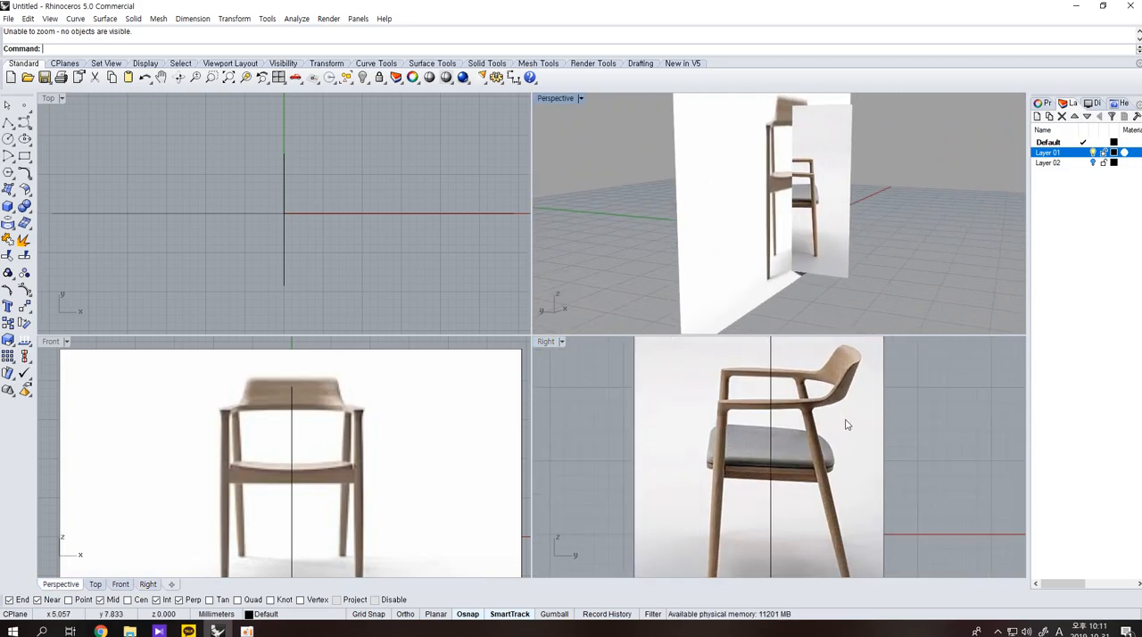
{"action": "scroll", "coordinate": [462, 446], "scroll_direction": "down", "scroll_amount": 3}
{"action": "right_click_drag", "start_coordinate": [777, 258], "coordinate": [770, 246]}
{"action": "right_click_drag", "start_coordinate": [844, 395], "coordinate": [845, 439]}
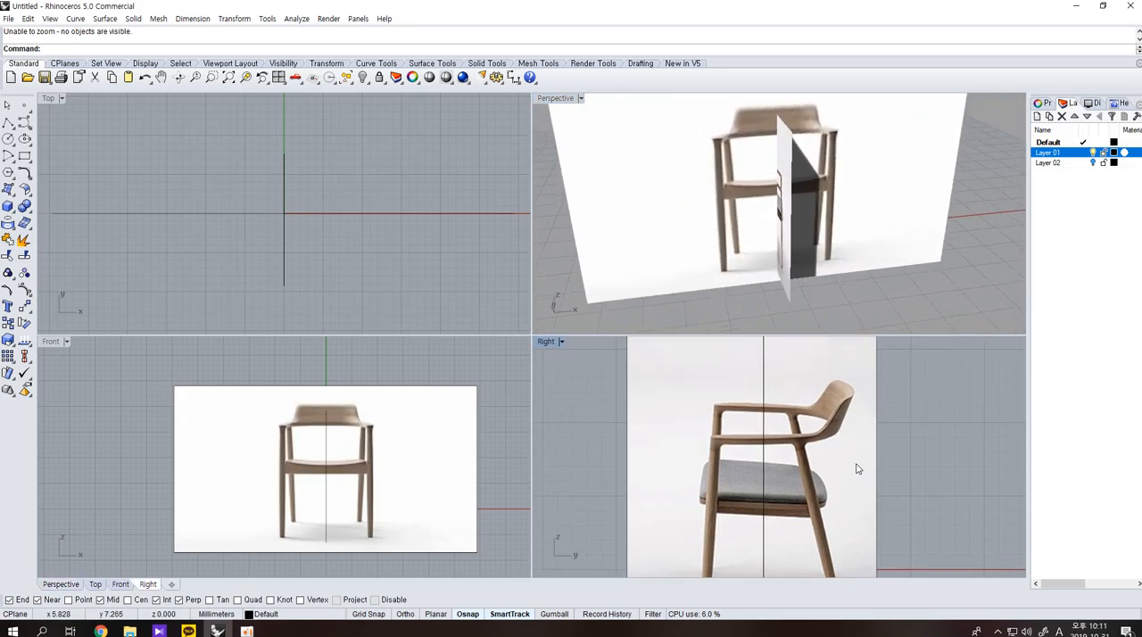
{"action": "scroll", "coordinate": [762, 287], "scroll_direction": "down", "scroll_amount": 2}
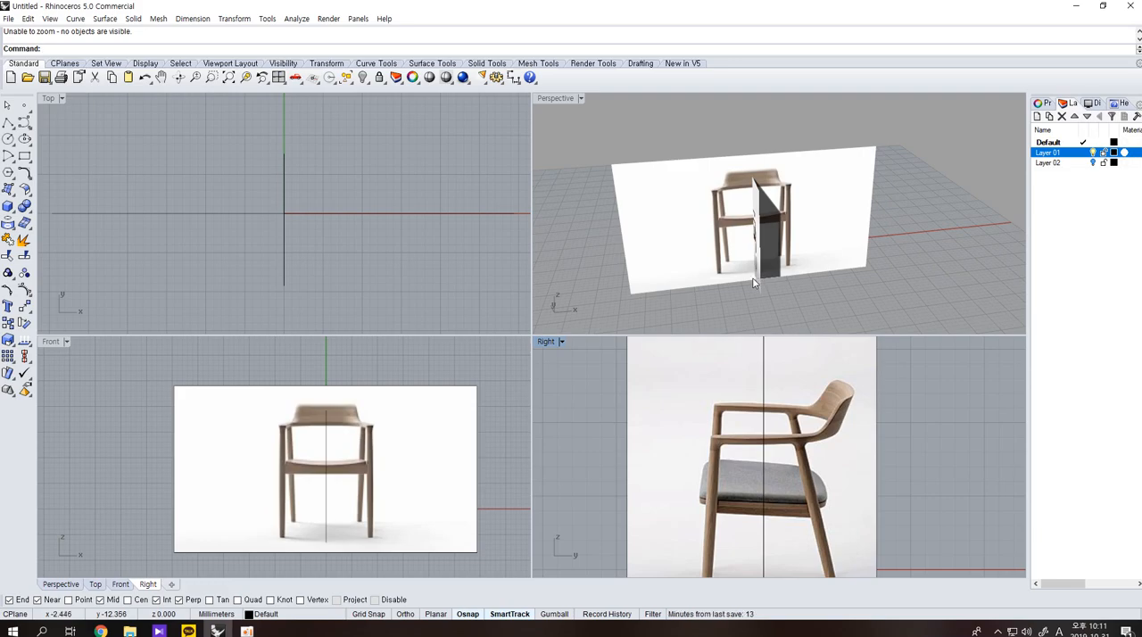
Select the crossing reference picture surfaces to check them, and lock Layer 01 that holds them.
{"action": "scroll", "coordinate": [401, 246], "scroll_direction": "down", "scroll_amount": 4}
{"action": "left_click_drag", "start_coordinate": [801, 324], "coordinate": [734, 272]}
{"action": "left_click", "coordinate": [806, 310]}
{"action": "left_click_drag", "start_coordinate": [807, 313], "coordinate": [735, 277]}
{"action": "left_click", "coordinate": [349, 311]}
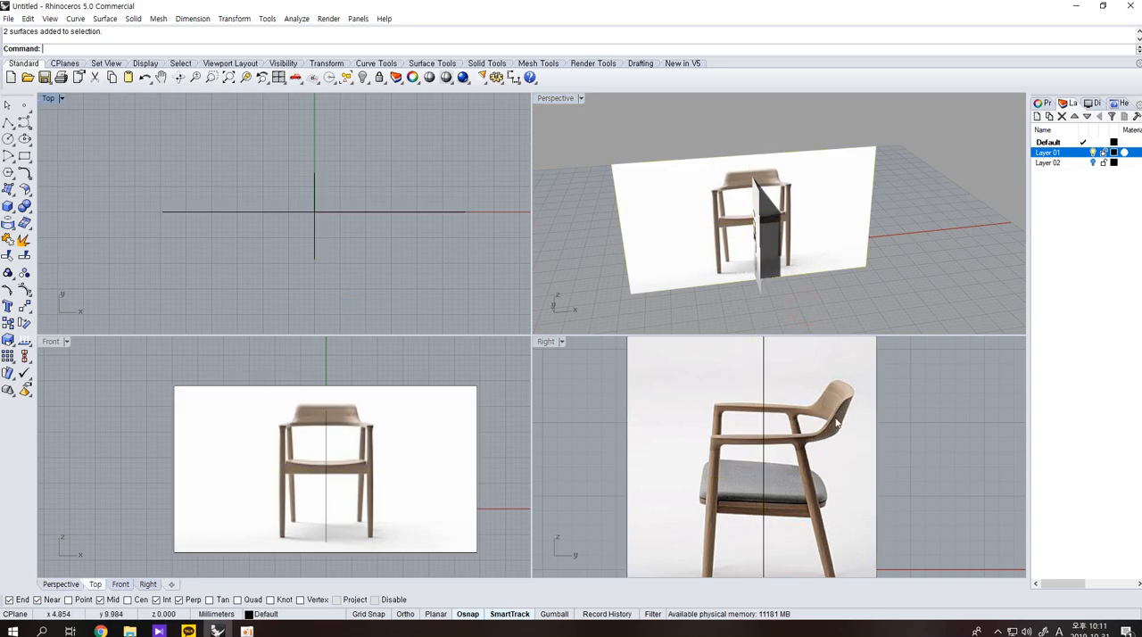
{"action": "left_click_drag", "start_coordinate": [896, 486], "coordinate": [809, 437]}
{"action": "left_click", "coordinate": [776, 260]}
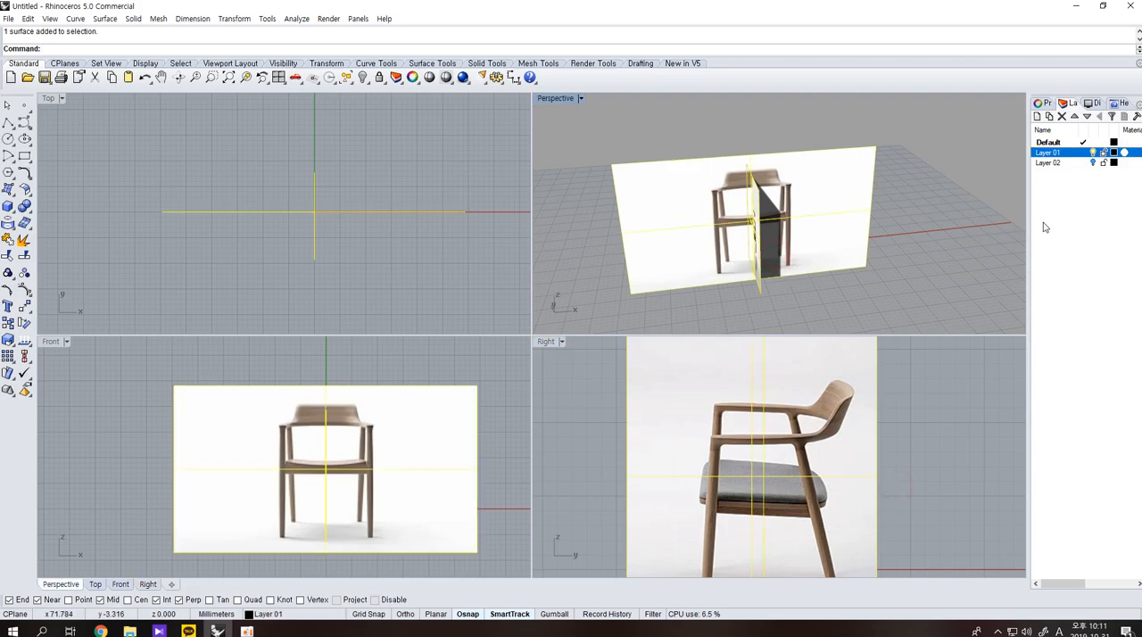
{"action": "left_click", "coordinate": [933, 247]}
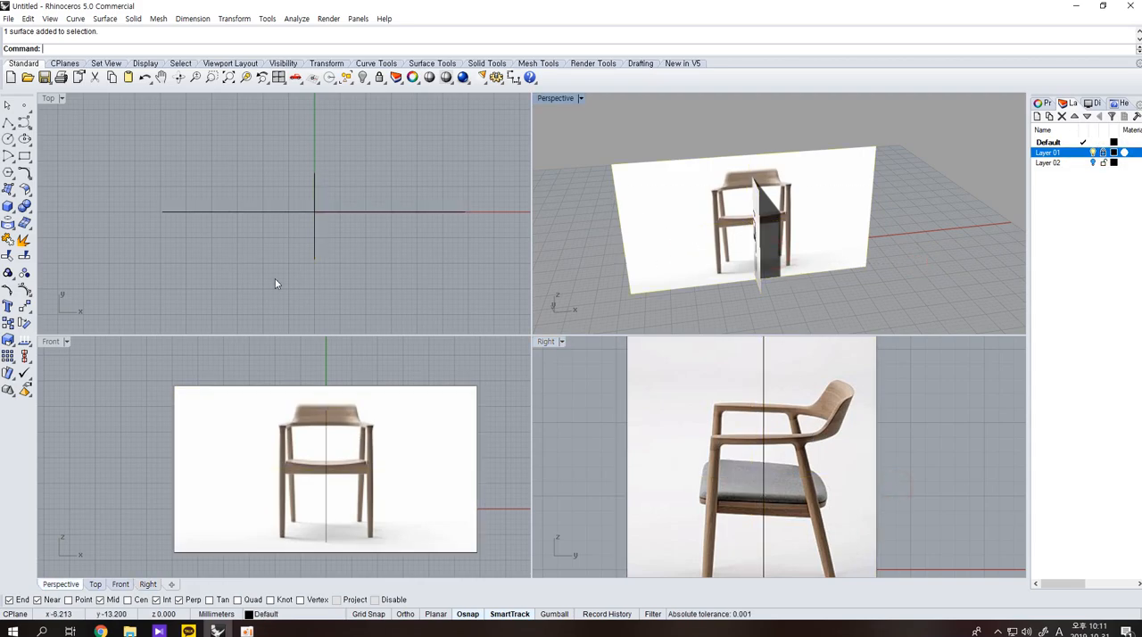
Draw a wide ellipse in the top view, centred where the two picture planes cross, with its long axis along the front picture.
{"action": "left_click", "coordinate": [318, 235]}
{"action": "right_click_drag", "start_coordinate": [322, 267], "coordinate": [333, 306]}
{"action": "left_click", "coordinate": [25, 140]}
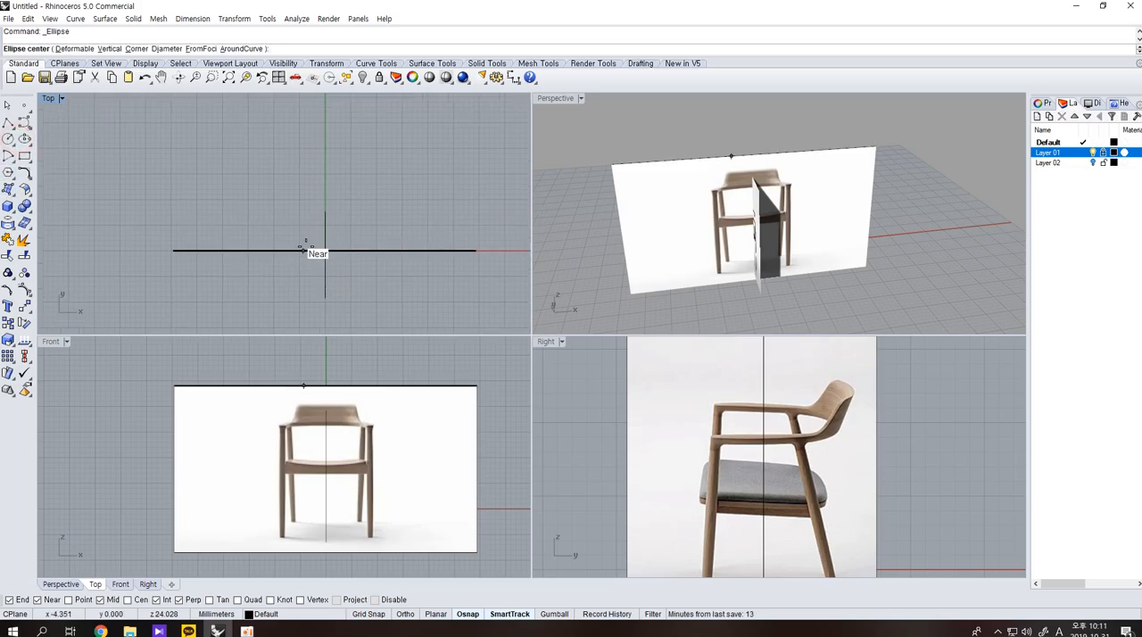
{"action": "left_click", "coordinate": [325, 250]}
{"action": "left_click", "coordinate": [457, 250]}
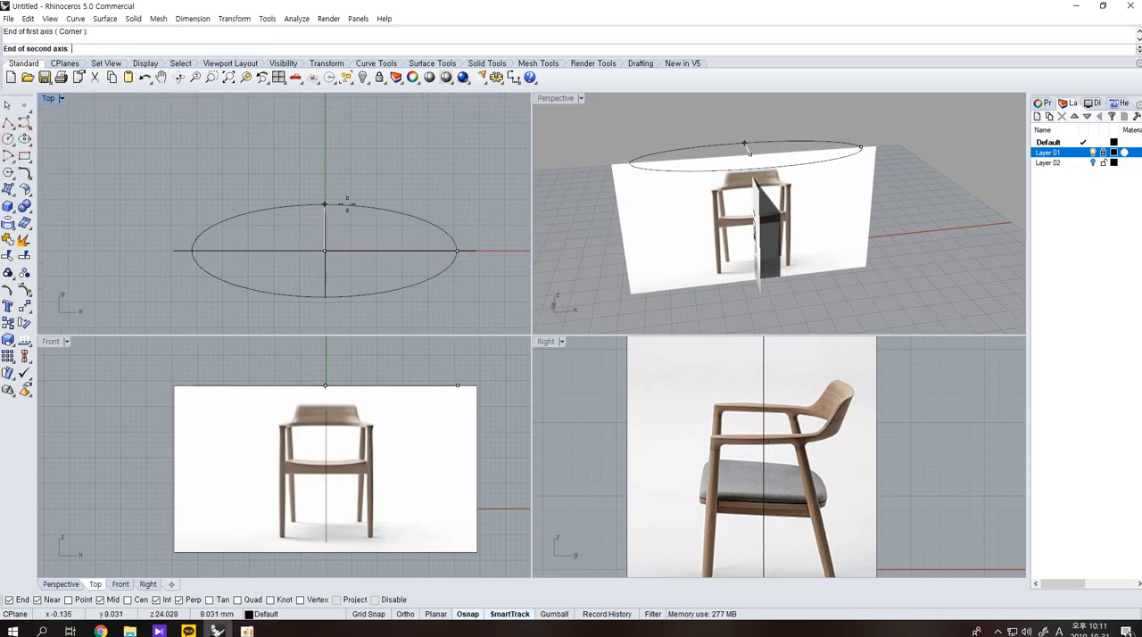
{"action": "left_click", "coordinate": [324, 194]}
Scale the ellipse down uniformly about the origin in two passes to roughly the chair's overall width in the front view.
{"action": "left_click", "coordinate": [391, 206]}
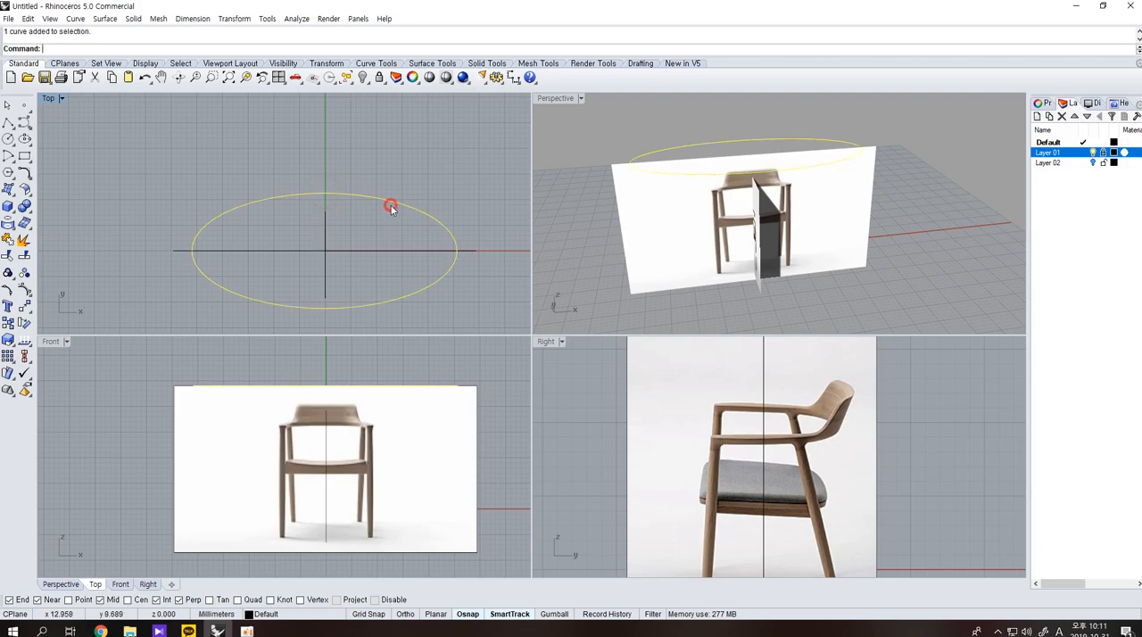
{"action": "left_click", "coordinate": [7, 339]}
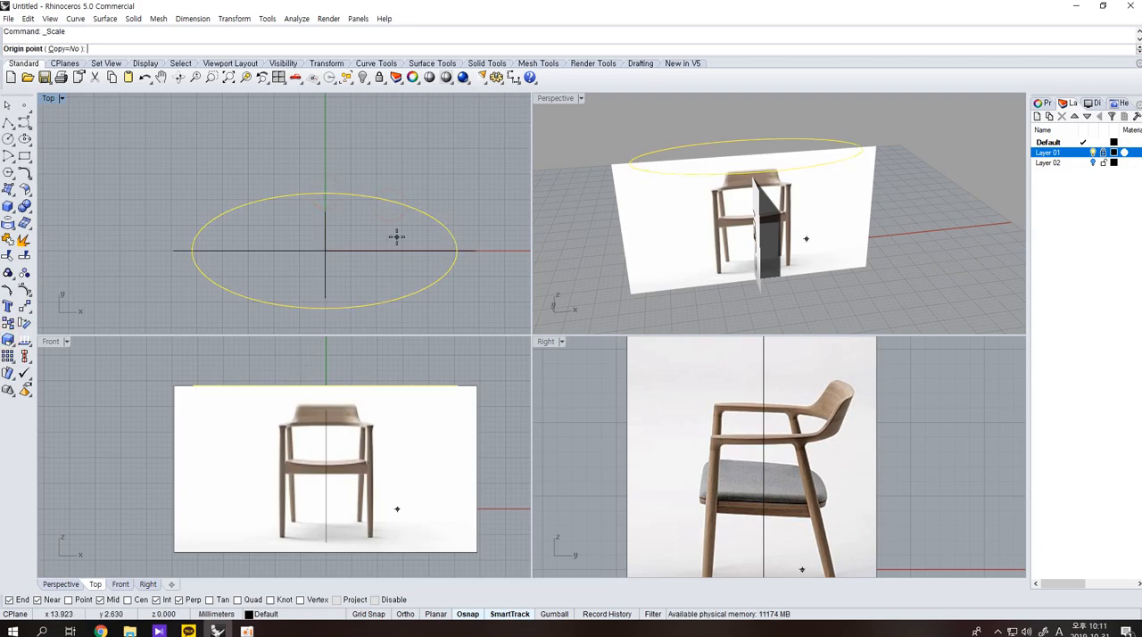
{"action": "key", "text": "Return"}
{"action": "left_click", "coordinate": [511, 250]}
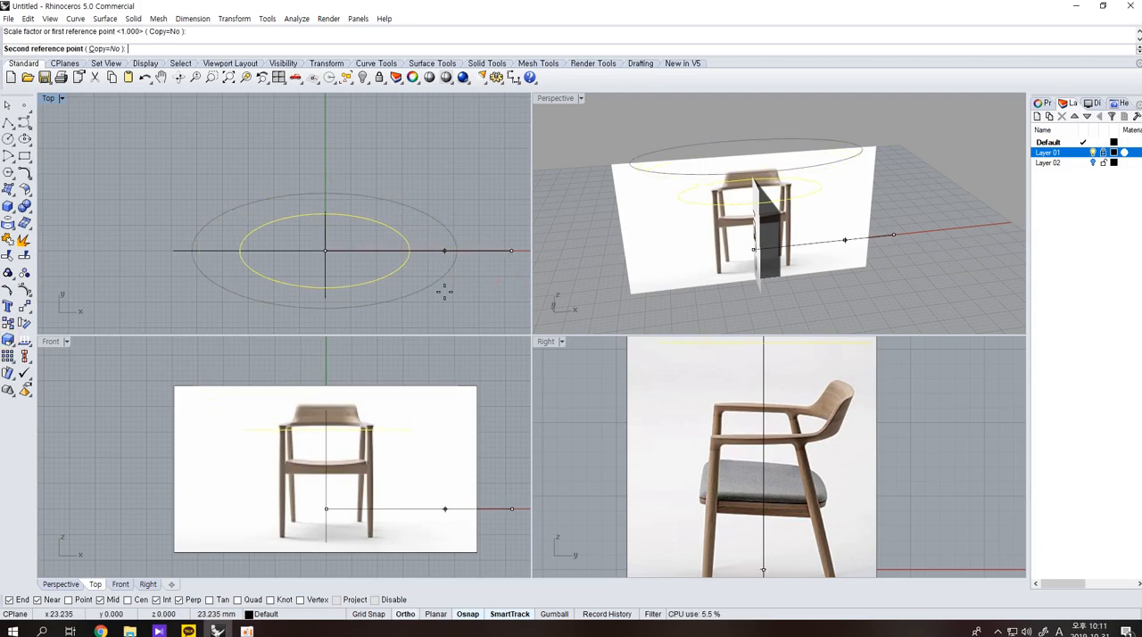
{"action": "left_click", "coordinate": [407, 309]}
{"action": "key", "text": "Return"}
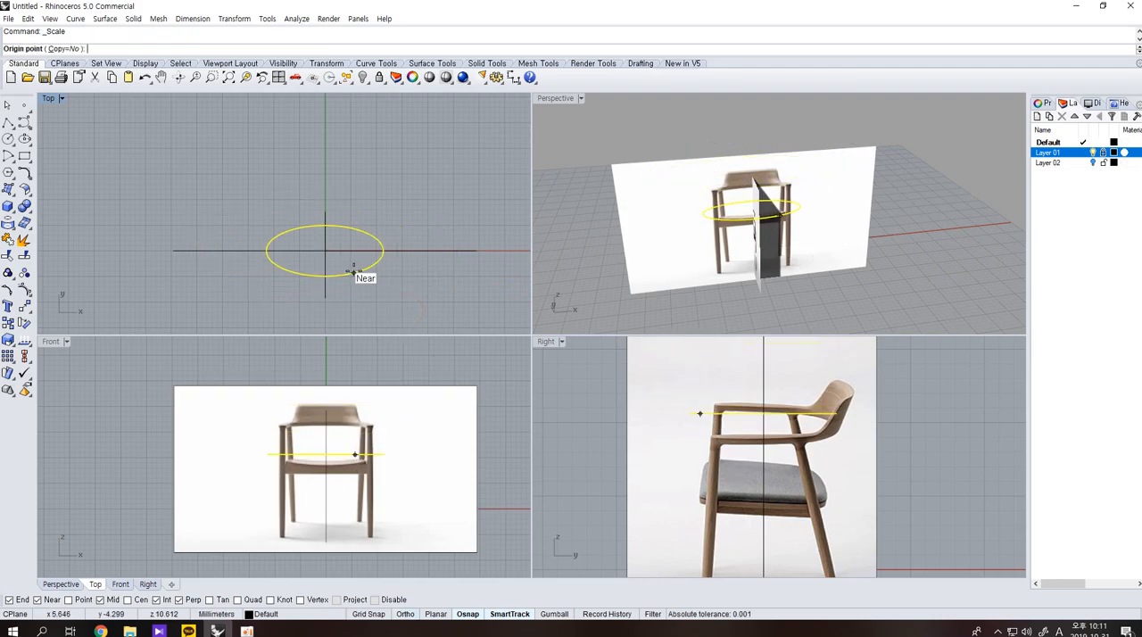
{"action": "left_click", "coordinate": [350, 268]}
{"action": "left_click", "coordinate": [459, 298]}
{"action": "left_click", "coordinate": [457, 297]}
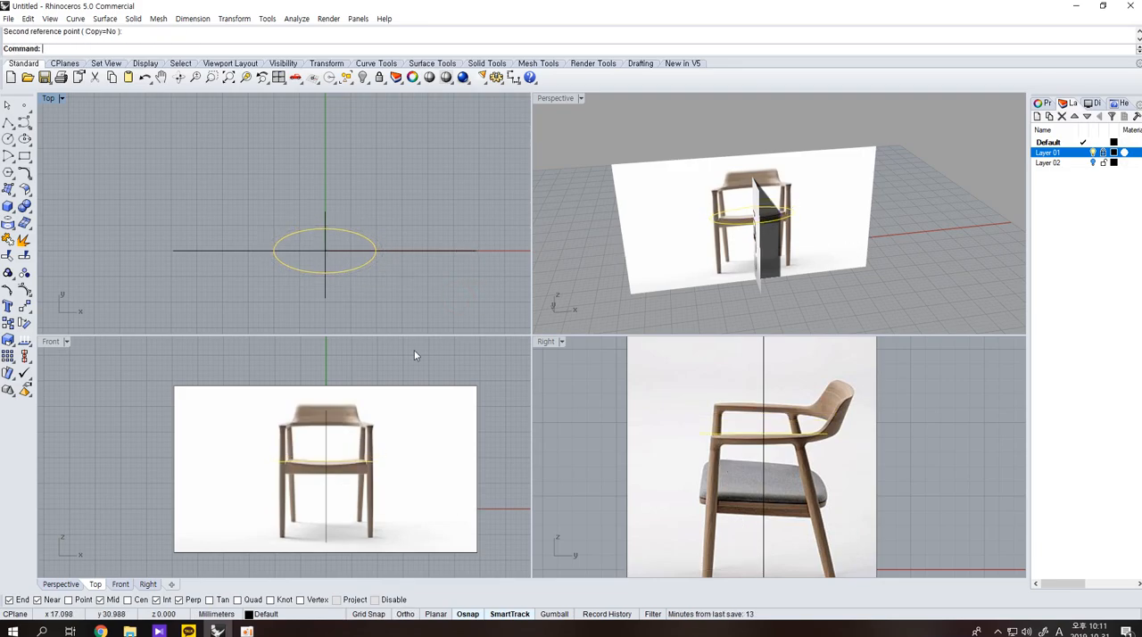
Try to move the ellipse up to the backrest's top in the front view, and undo the move.
{"action": "type", "text": "m"}
{"action": "key", "text": "Return"}
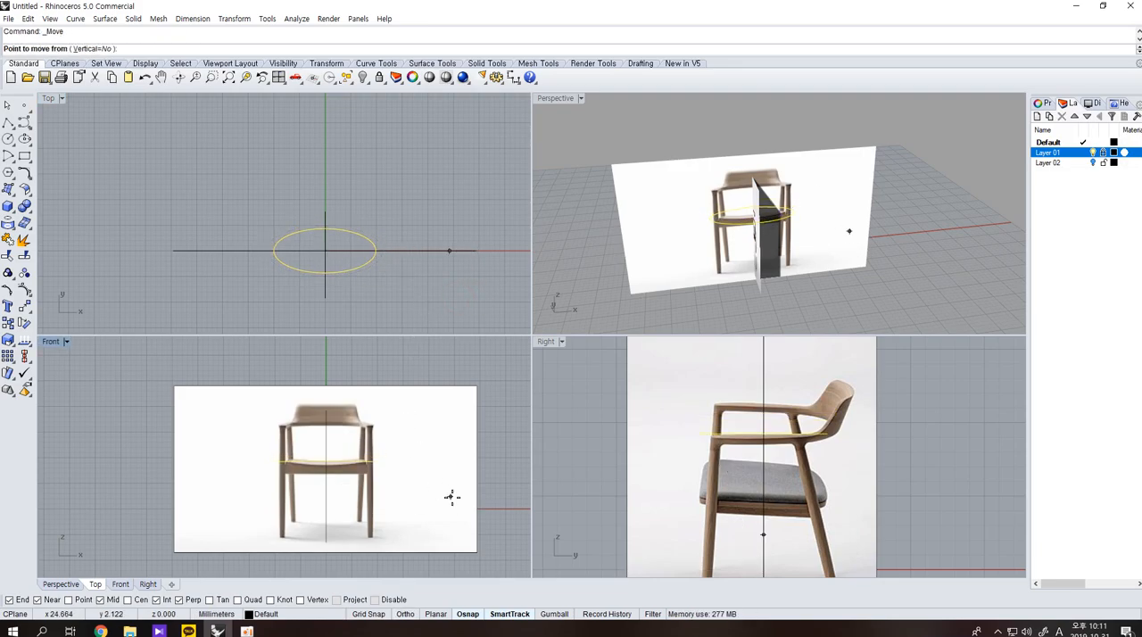
{"action": "left_click", "coordinate": [489, 497]}
{"action": "left_click", "coordinate": [482, 444]}
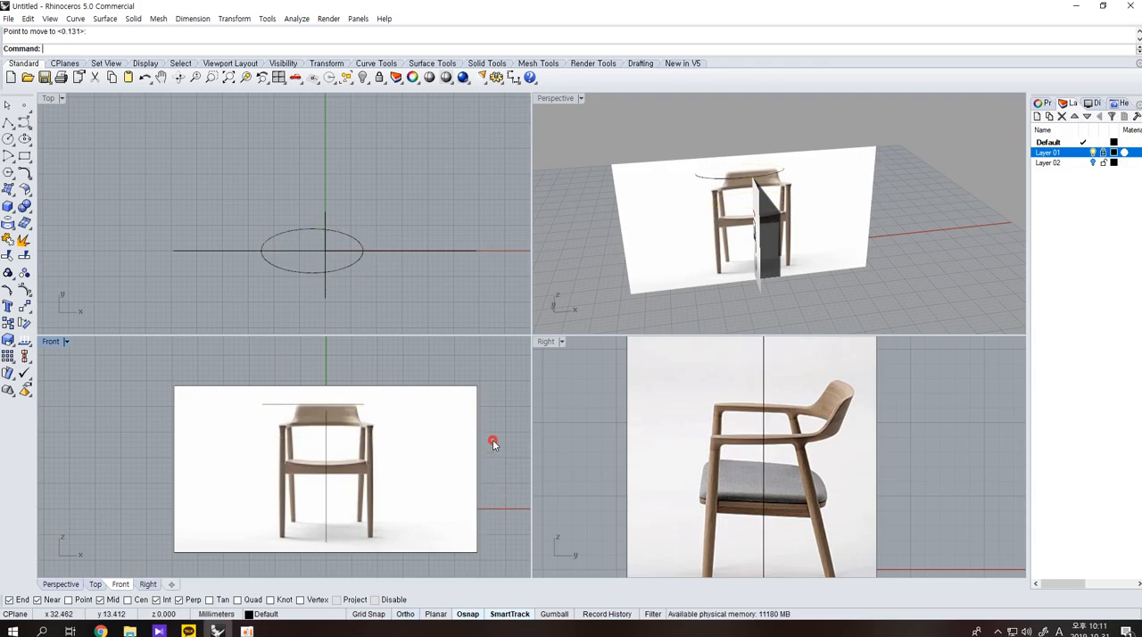
{"action": "key", "text": "ctrl+z"}
Move the ellipse straight up to the top edge of the backrest in the front view.
{"action": "key", "text": "Return"}
{"action": "left_click", "coordinate": [515, 490]}
{"action": "left_click", "coordinate": [511, 435]}
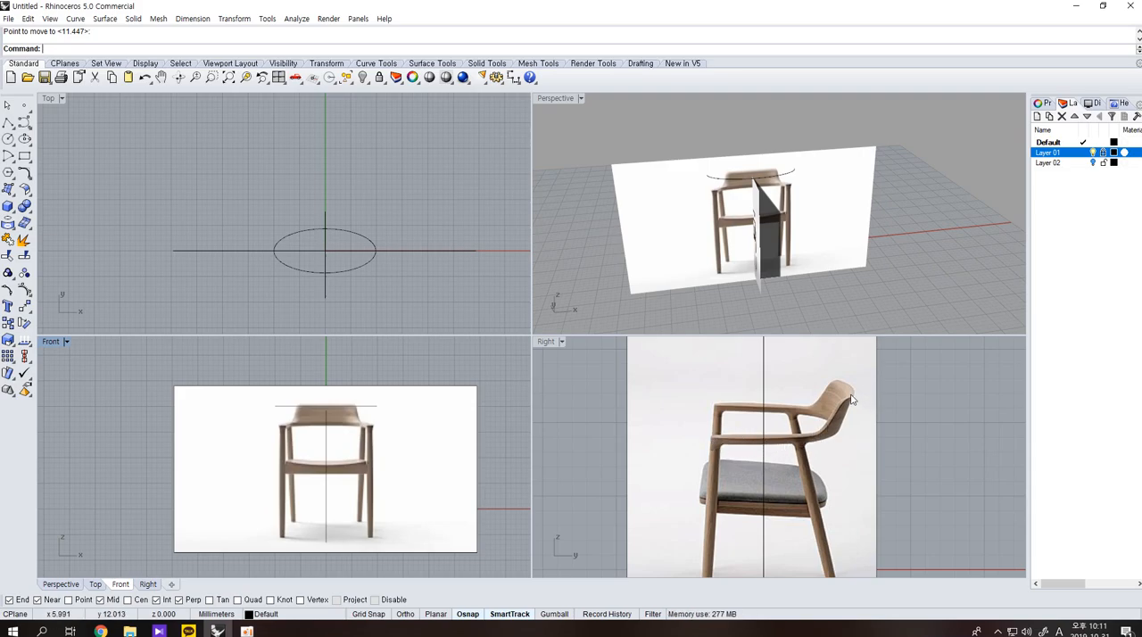
Fine-tune the ellipse's height in the front view so that it lies just above the backrest's top edge.
{"action": "scroll", "coordinate": [358, 265], "scroll_direction": "up", "scroll_amount": 4}
{"action": "scroll", "coordinate": [362, 270], "scroll_direction": "down", "scroll_amount": 2}
{"action": "scroll", "coordinate": [366, 281], "scroll_direction": "up", "scroll_amount": 1}
{"action": "right_click_drag", "start_coordinate": [378, 302], "coordinate": [403, 283]}
{"action": "left_click", "coordinate": [380, 251]}
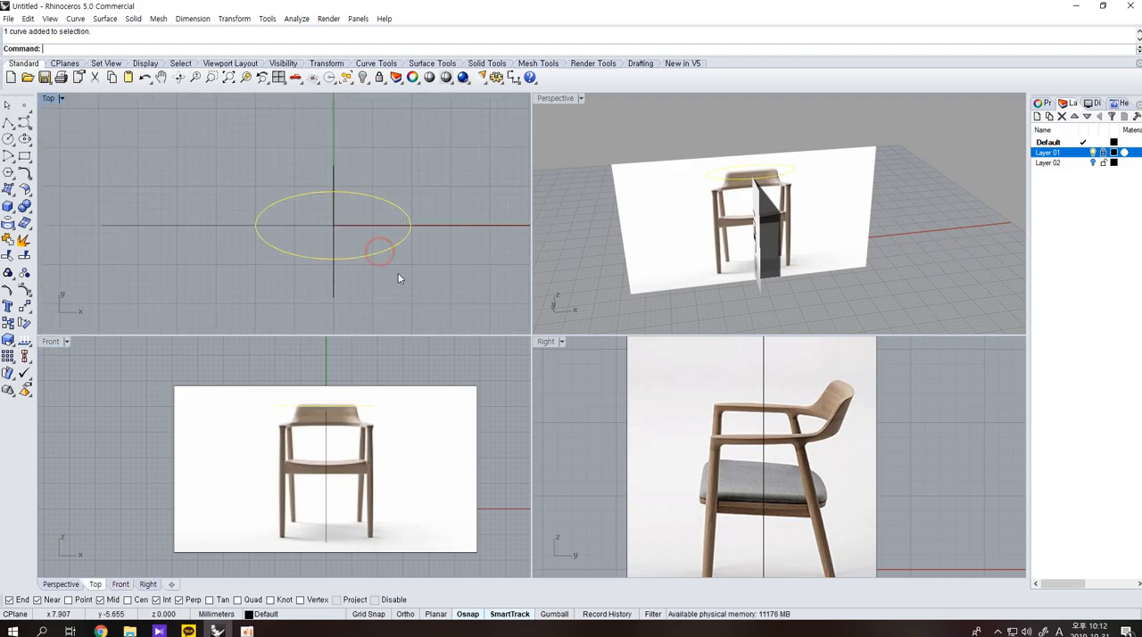
{"action": "type", "text": "m"}
{"action": "key", "text": "Return"}
{"action": "left_click", "coordinate": [466, 373]}
{"action": "scroll", "coordinate": [395, 362], "scroll_direction": "up", "scroll_amount": 2}
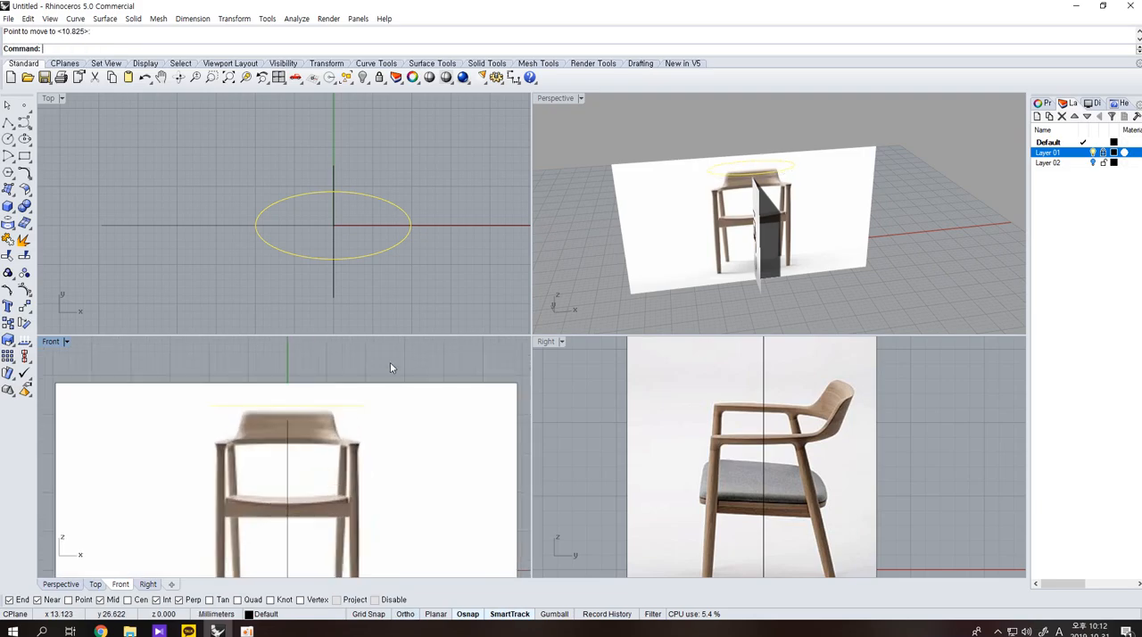
{"action": "left_click", "coordinate": [398, 357]}
Offset the ellipse slightly inward to make a second closed curve for the backrest thickness.
{"action": "left_click_drag", "start_coordinate": [392, 284], "coordinate": [360, 232]}
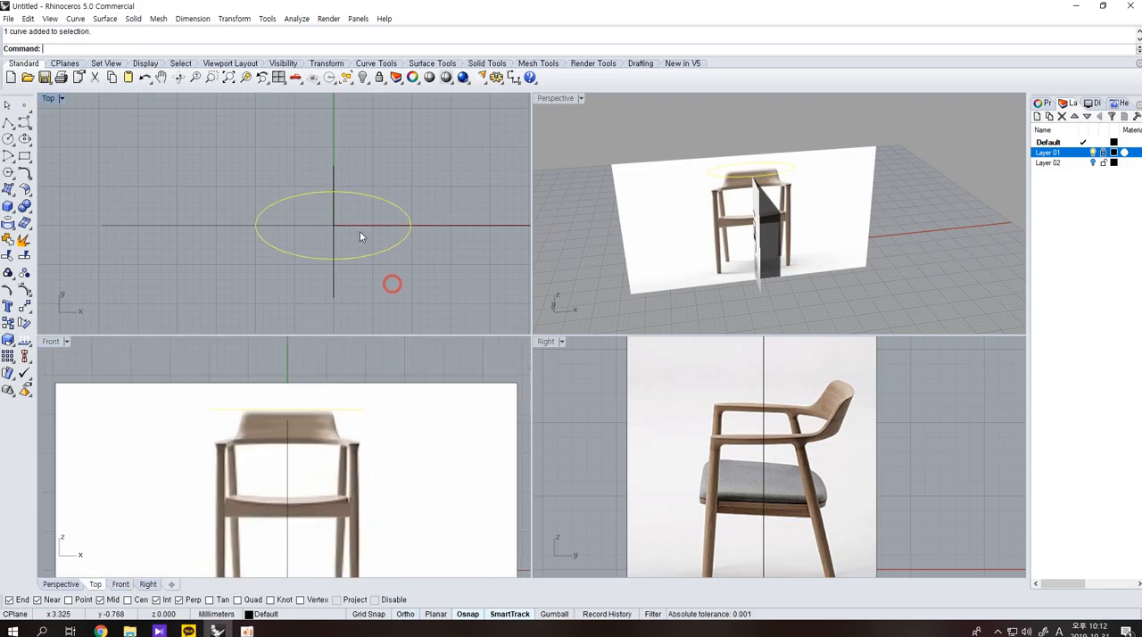
{"action": "type", "text": "Offset"}
{"action": "key", "text": "Return"}
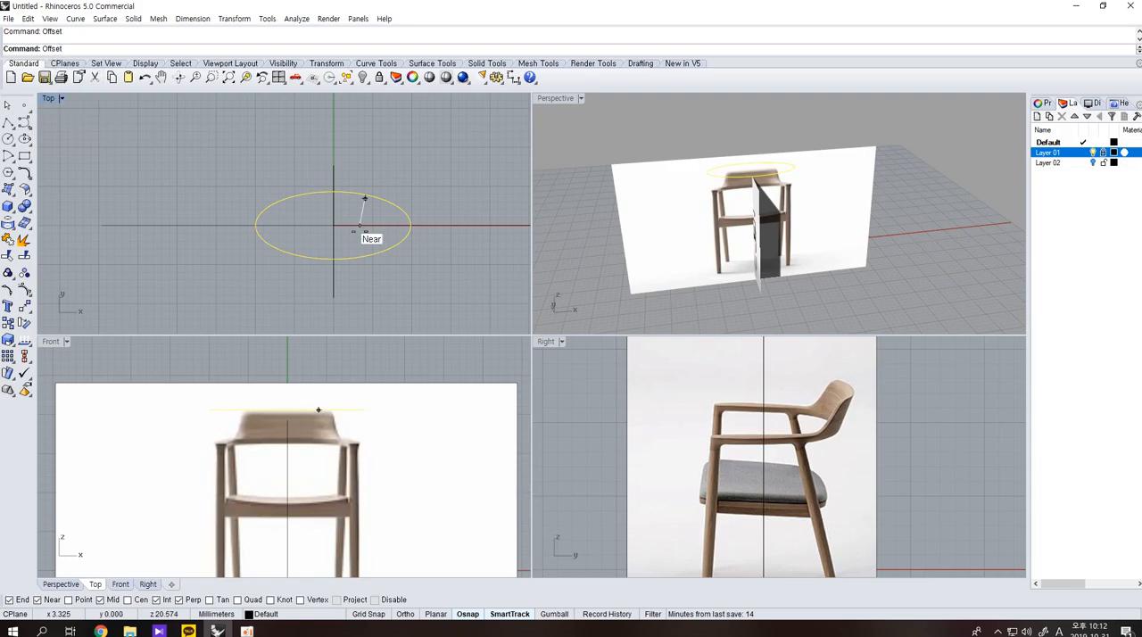
{"action": "left_click", "coordinate": [359, 231]}
{"action": "left_click", "coordinate": [364, 254]}
{"action": "left_click", "coordinate": [385, 266]}
{"action": "left_click", "coordinate": [364, 264]}
{"action": "scroll", "coordinate": [757, 205], "scroll_direction": "up", "scroll_amount": 2}
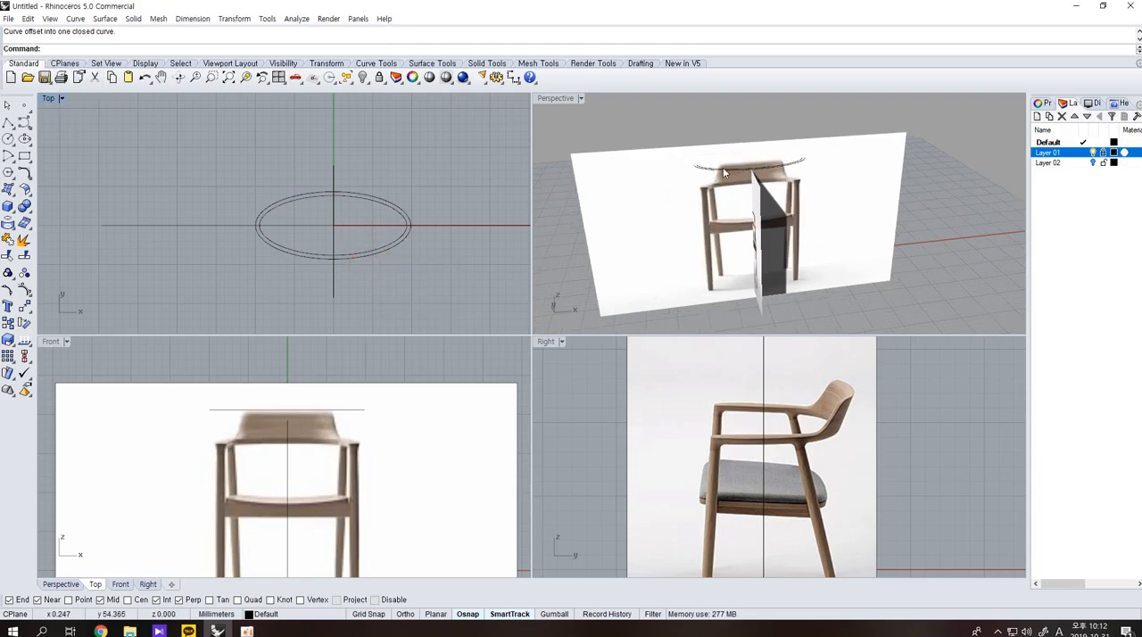
{"action": "scroll", "coordinate": [851, 393], "scroll_direction": "up", "scroll_amount": 4}
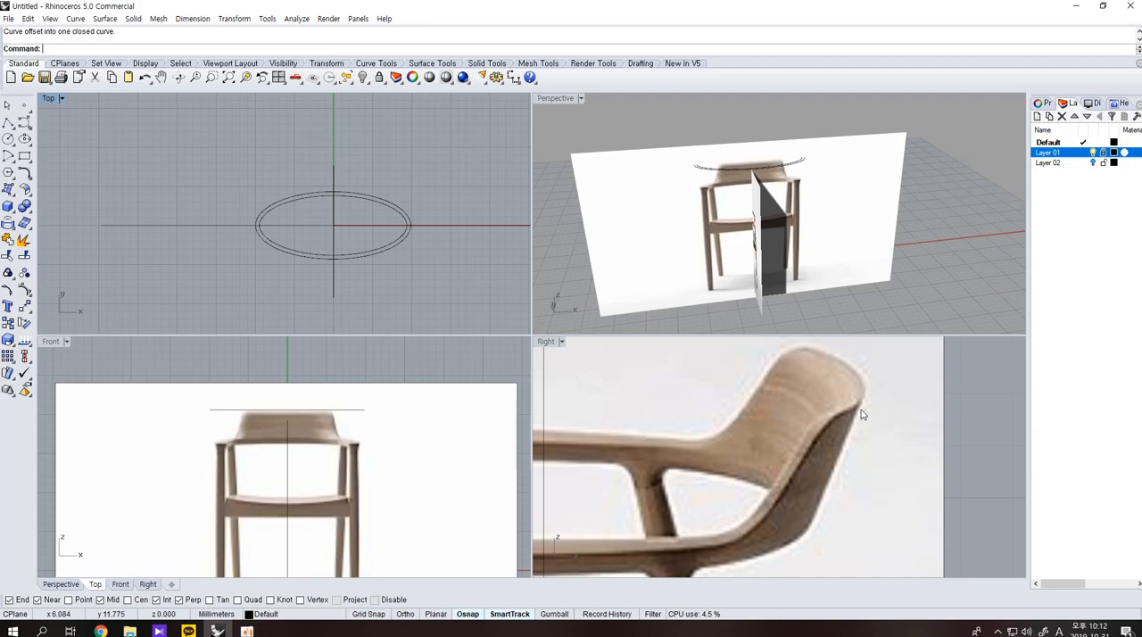
{"action": "right_click_drag", "start_coordinate": [366, 267], "coordinate": [401, 257]}
{"action": "scroll", "coordinate": [400, 284], "scroll_direction": "up", "scroll_amount": 4}
{"action": "left_click_drag", "start_coordinate": [400, 277], "coordinate": [357, 214]}
{"action": "scroll", "coordinate": [372, 250], "scroll_direction": "down", "scroll_amount": 2}
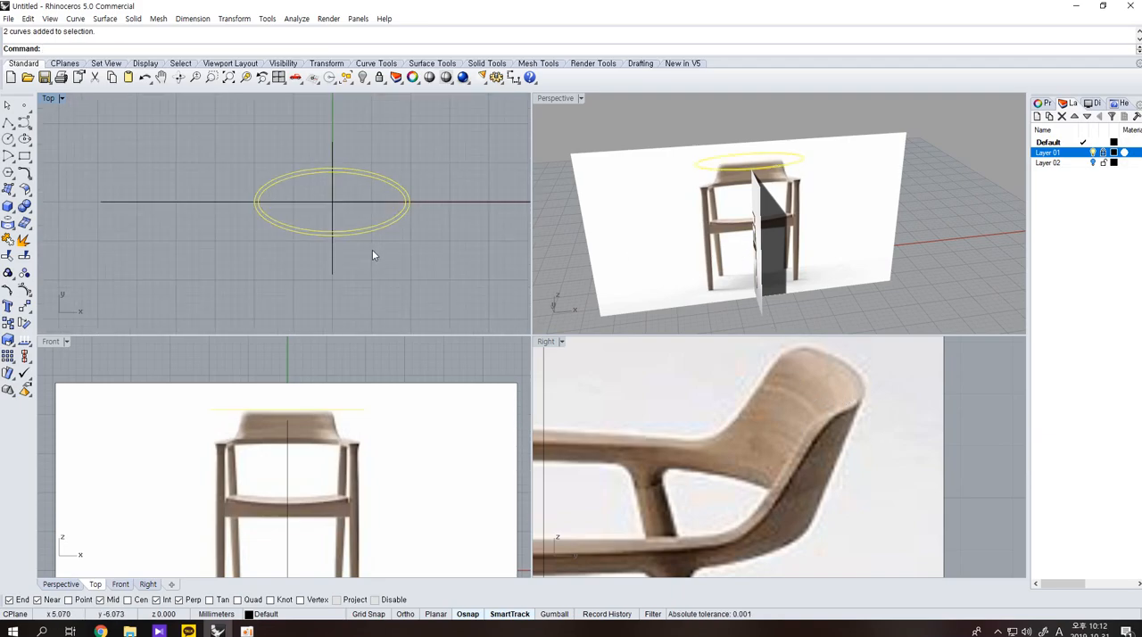
{"action": "left_click", "coordinate": [25, 155]}
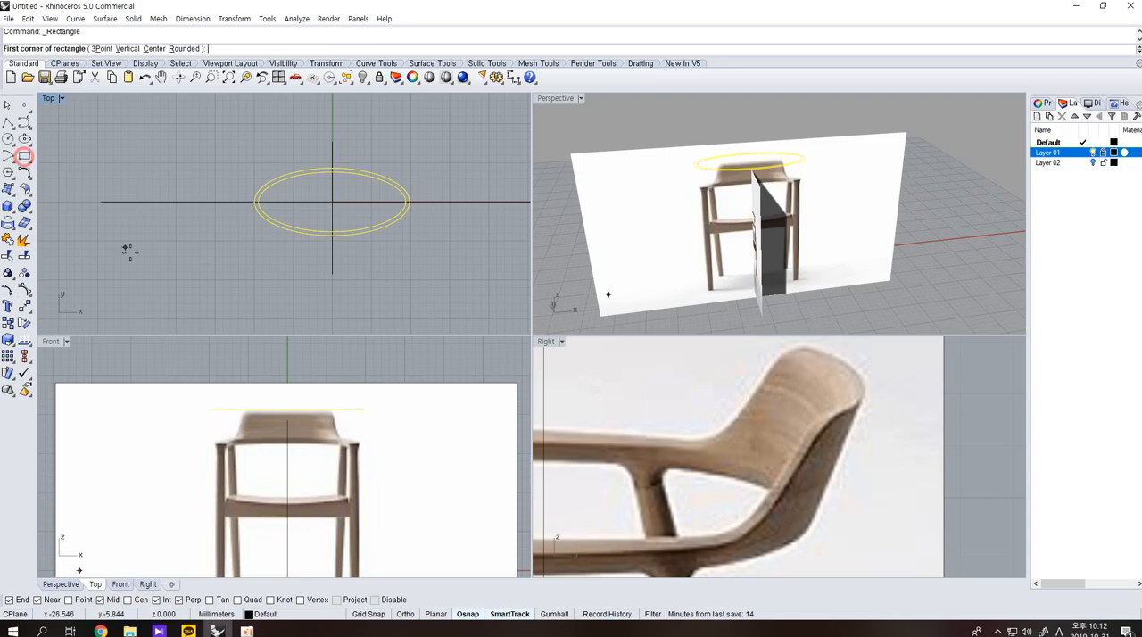
{"action": "left_click", "coordinate": [216, 447]}
{"action": "key", "text": "Escape"}
{"action": "key", "text": "Return"}
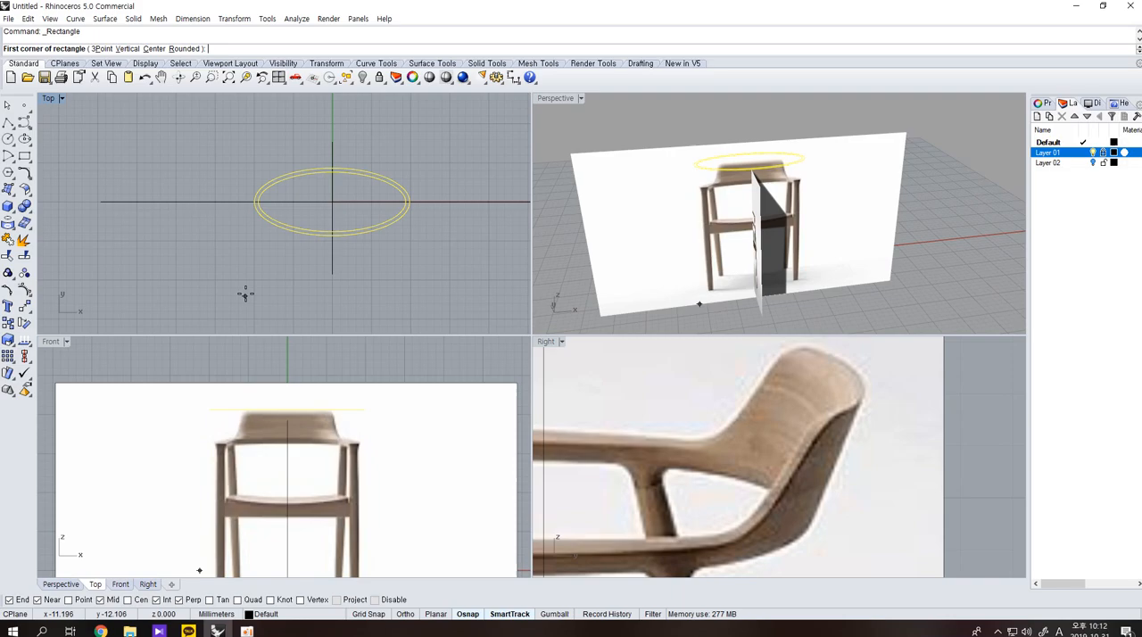
{"action": "left_click", "coordinate": [254, 238]}
{"action": "right_click_drag", "start_coordinate": [271, 305], "coordinate": [267, 260]}
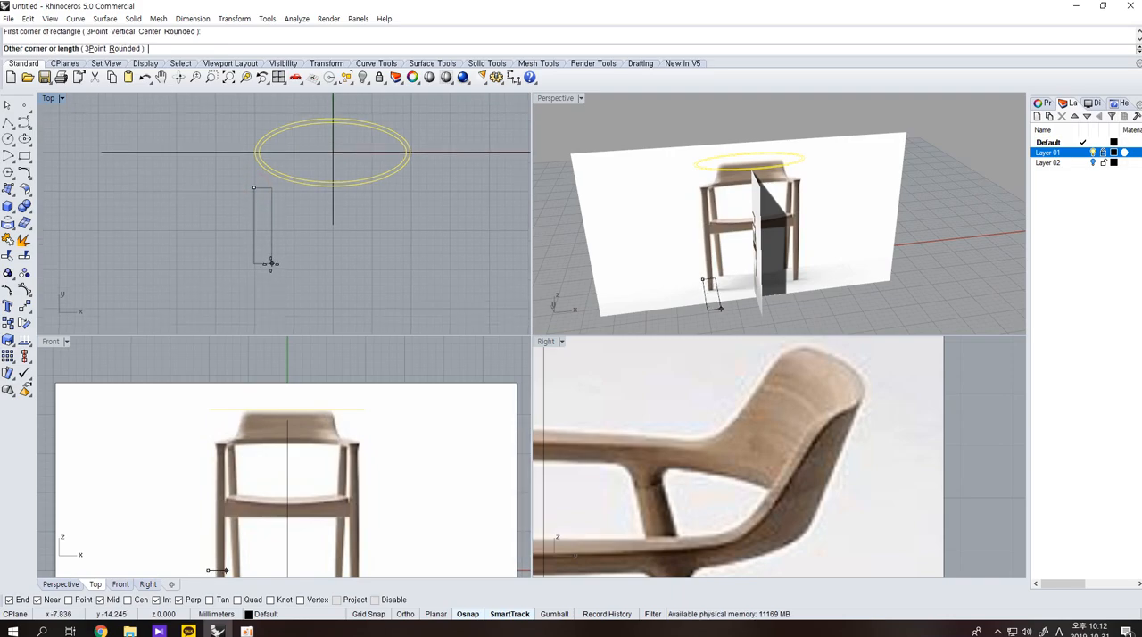
{"action": "key", "text": "Escape"}
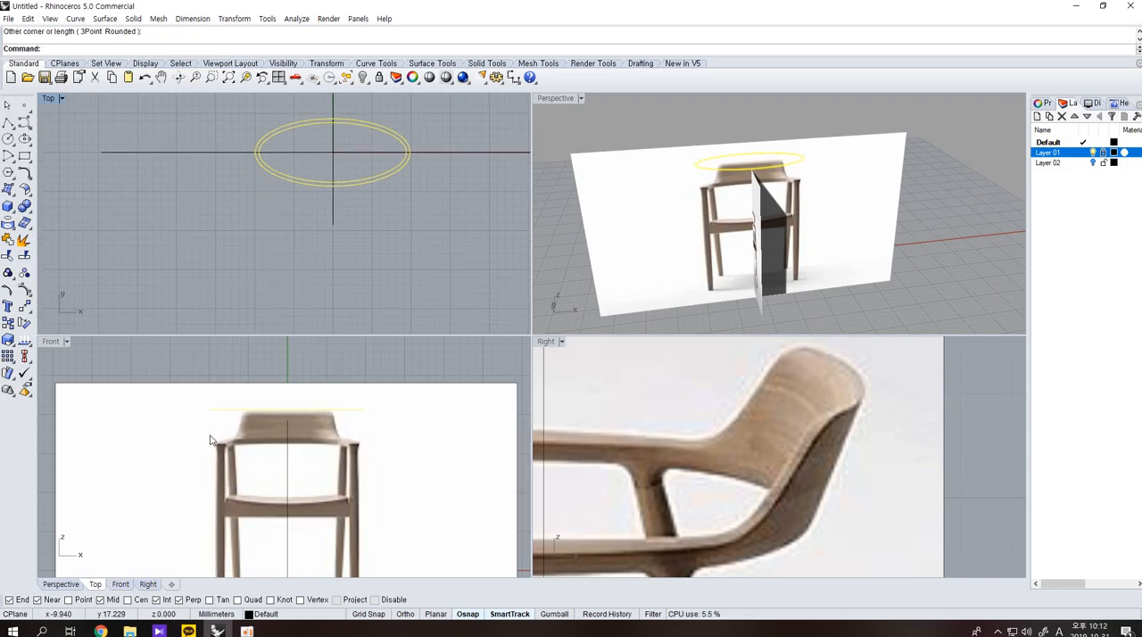
Draw a long narrow rectangle in the top view, just below the left end of the two ellipses, as an armrest outline.
{"action": "key", "text": "Return"}
{"action": "left_click", "coordinate": [259, 188]}
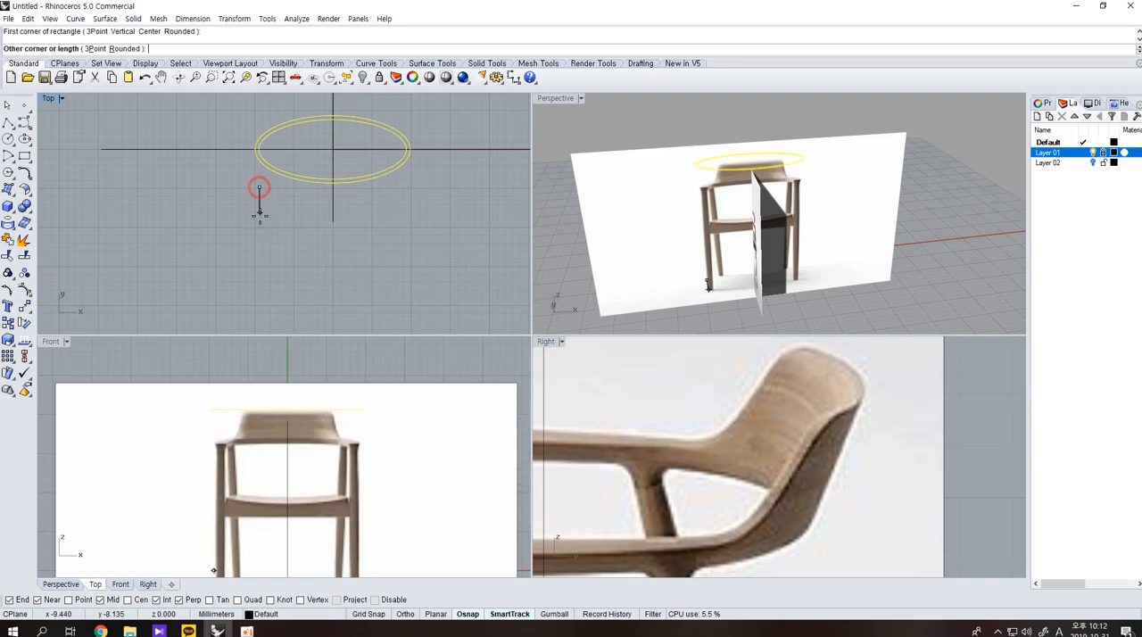
{"action": "left_click", "coordinate": [273, 288]}
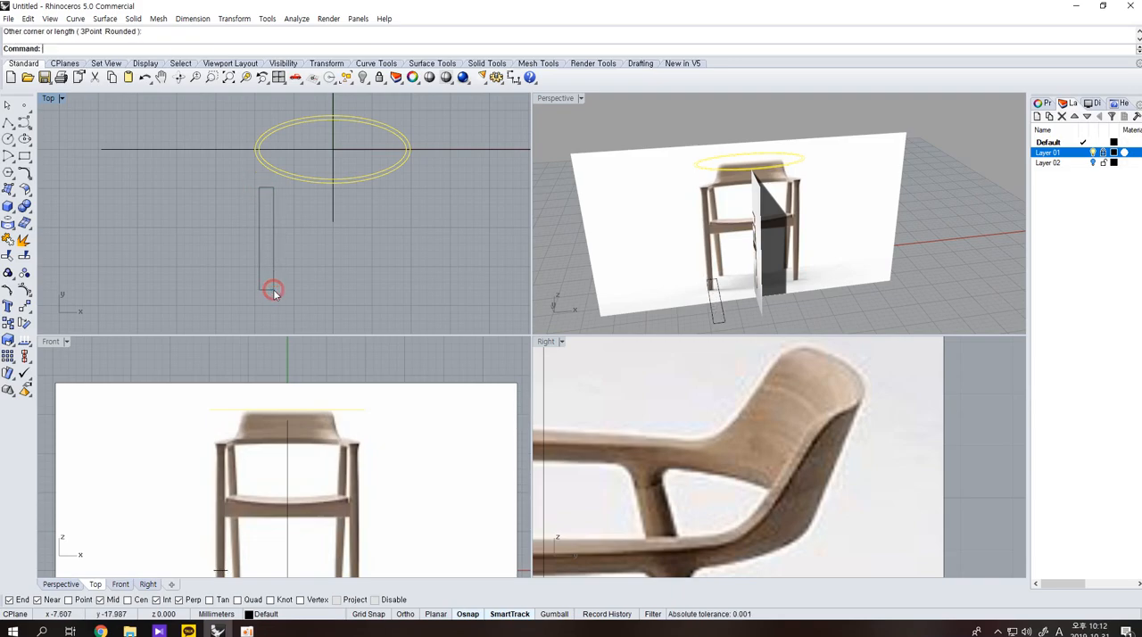
{"action": "left_click", "coordinate": [270, 290]}
{"action": "left_click", "coordinate": [291, 292]}
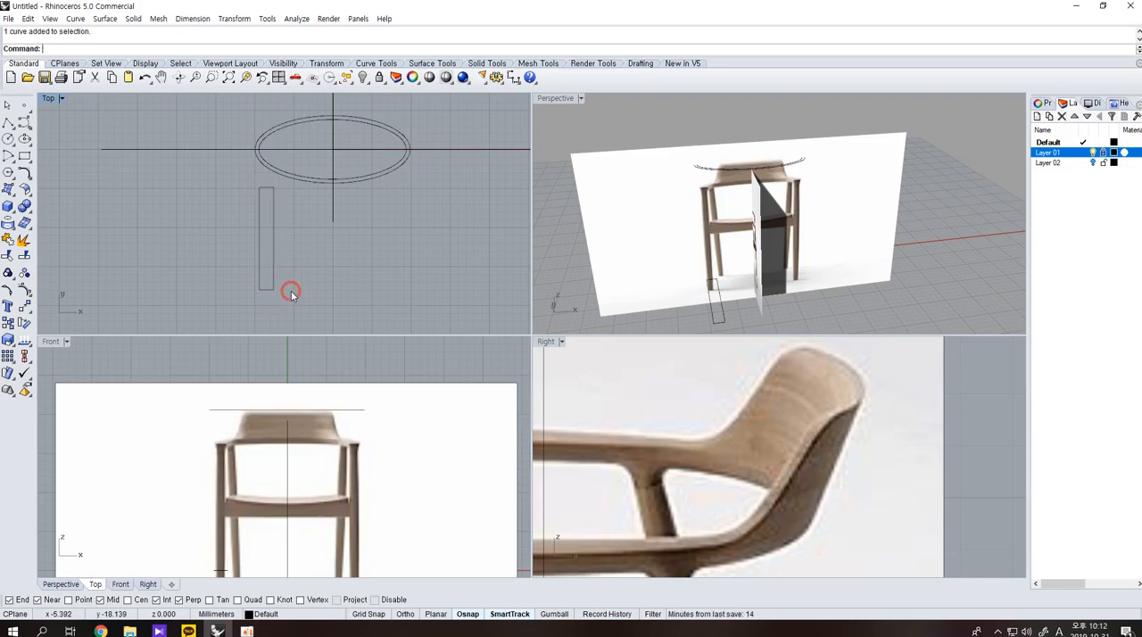
Move the narrow rectangle up and to the left in the top view, toward the left end of the ellipses.
{"action": "left_click_drag", "start_coordinate": [273, 280], "coordinate": [268, 254]}
{"action": "key", "text": "Return"}
{"action": "right_click_drag", "start_coordinate": [239, 188], "coordinate": [243, 204]}
{"action": "left_click", "coordinate": [327, 266]}
{"action": "left_click", "coordinate": [321, 269]}
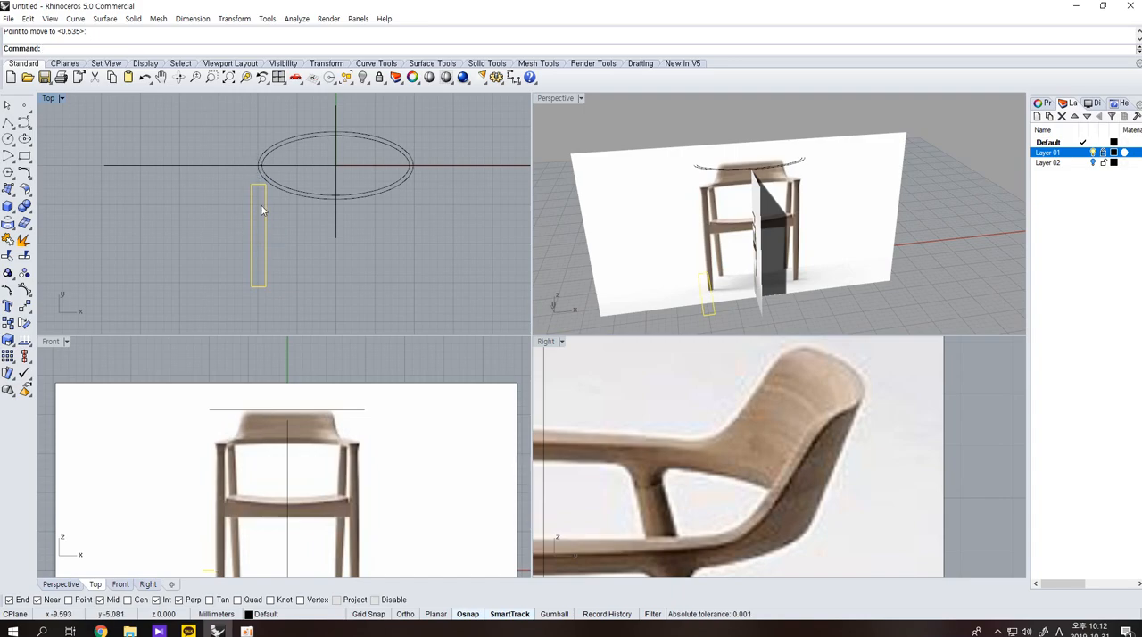
Move the armrest rectangle left in the top view and align its inner upper corner with the left end of the outer ellipse.
{"action": "key", "text": "Return"}
{"action": "scroll", "coordinate": [277, 227], "scroll_direction": "up", "scroll_amount": 2}
{"action": "left_click", "coordinate": [288, 239]}
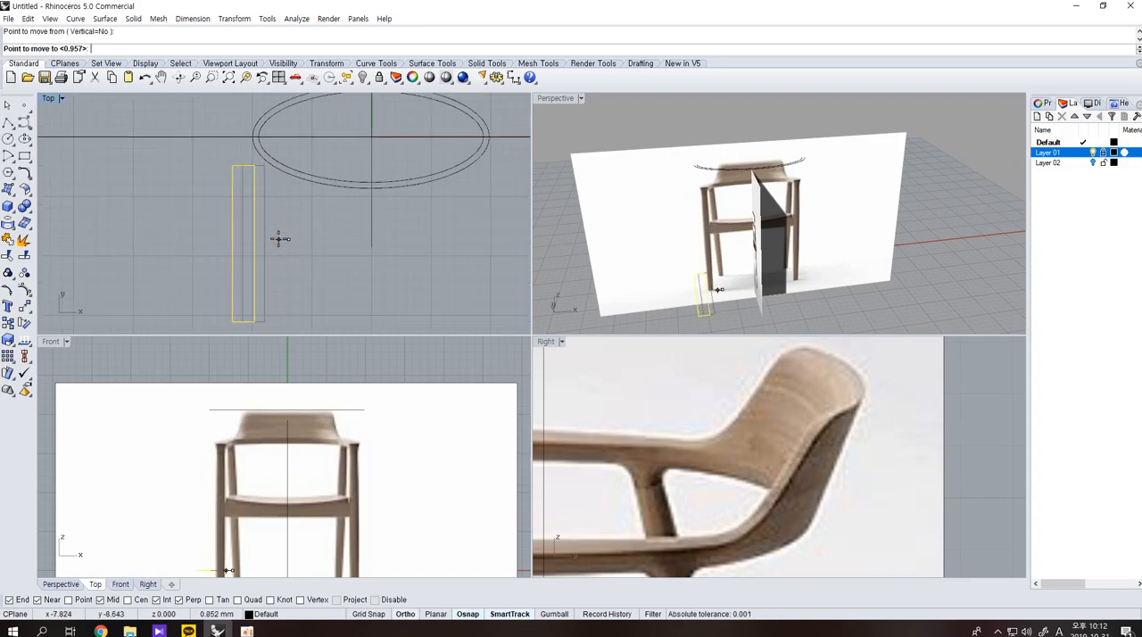
{"action": "left_click", "coordinate": [277, 239]}
{"action": "right_click", "coordinate": [277, 239]}
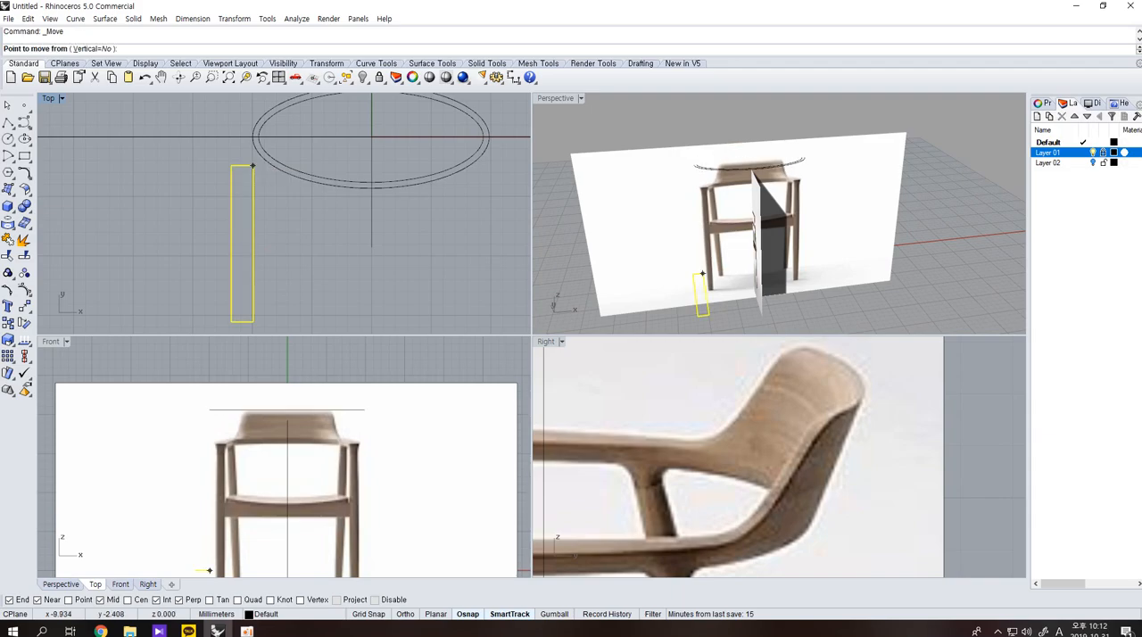
{"action": "left_click", "coordinate": [252, 166]}
{"action": "left_click", "coordinate": [252, 137]}
Move the armrest rectangle straight down in the top view so that it sits clear below the ellipses.
{"action": "right_click", "coordinate": [278, 214]}
{"action": "left_click", "coordinate": [279, 218]}
{"action": "left_click", "coordinate": [280, 266]}
Mirror the armrest rectangle across the vertical centre axis to the other side of the chair in the top view.
{"action": "scroll", "coordinate": [284, 232], "scroll_direction": "down", "scroll_amount": 3}
{"action": "type", "text": "mi"}
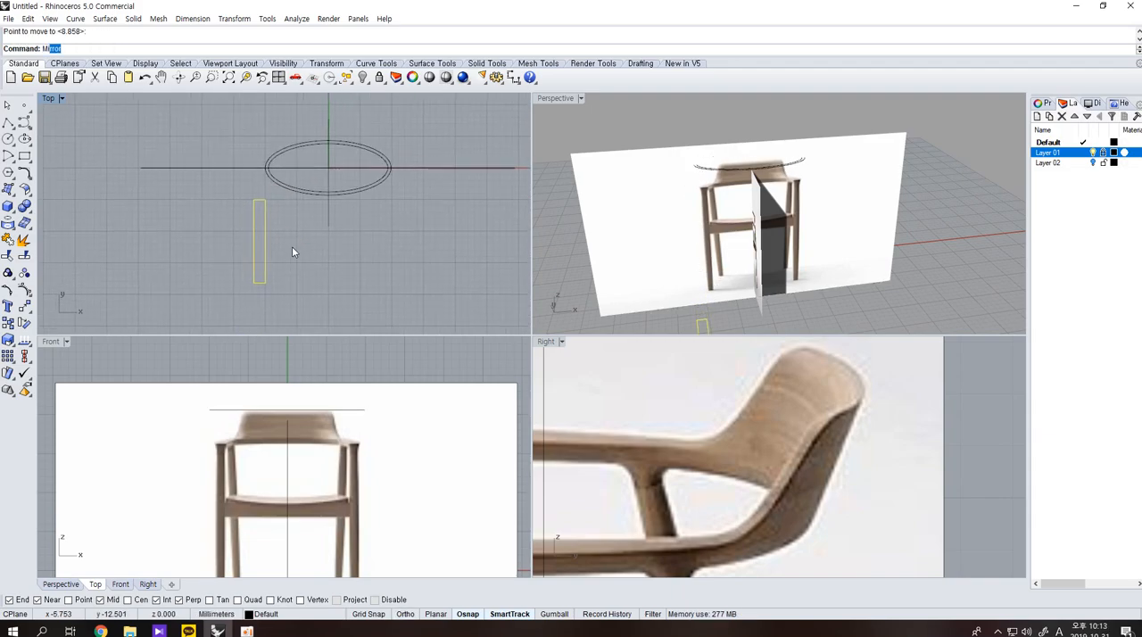
{"action": "key", "text": "Return"}
{"action": "left_click", "coordinate": [330, 193]}
{"action": "left_click", "coordinate": [337, 273]}
{"action": "left_click", "coordinate": [339, 278]}
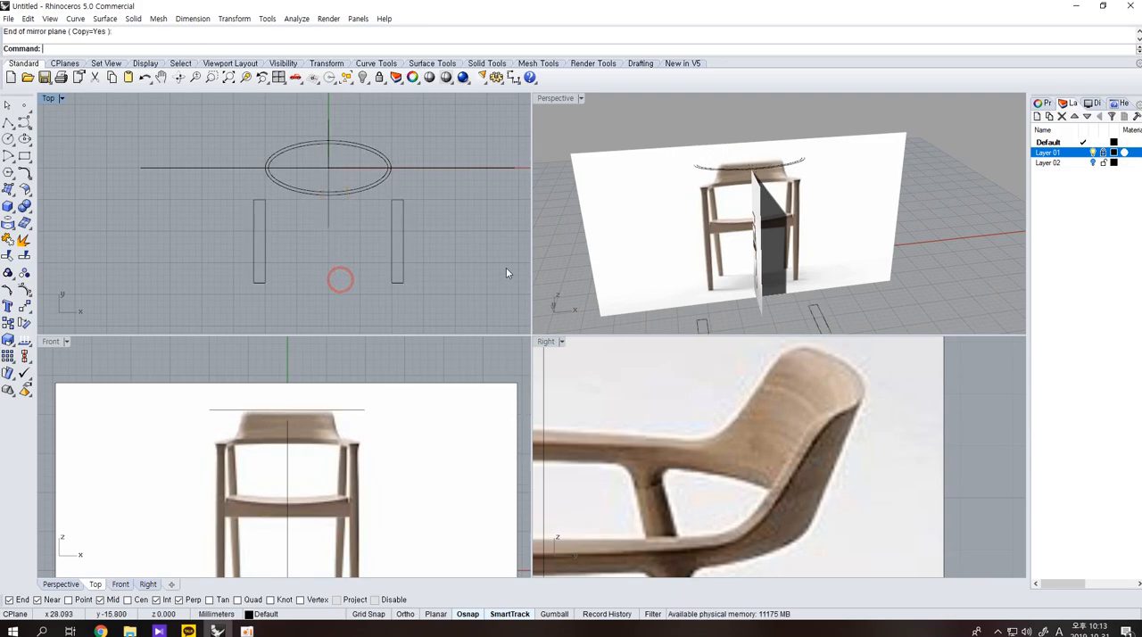
Copy both armrest rectangles straight up in the front view to just below the height of the backrest curves.
{"action": "left_click_drag", "start_coordinate": [436, 320], "coordinate": [231, 264]}
{"action": "scroll", "coordinate": [313, 424], "scroll_direction": "down", "scroll_amount": 4}
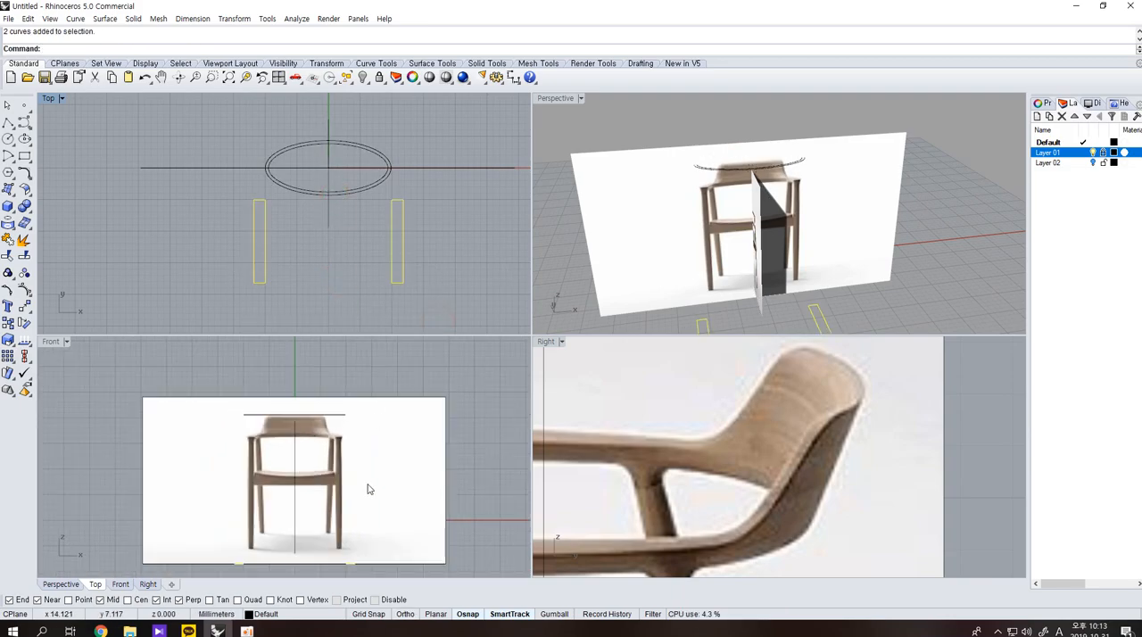
{"action": "key", "text": "Return"}
{"action": "left_click", "coordinate": [373, 491]}
{"action": "left_click", "coordinate": [393, 491]}
{"action": "left_click", "coordinate": [492, 402]}
Move all the armrest rectangles down slightly in the front view so that the raised pair lies at armrest height in the picture.
{"action": "left_click_drag", "start_coordinate": [415, 305], "coordinate": [106, 273]}
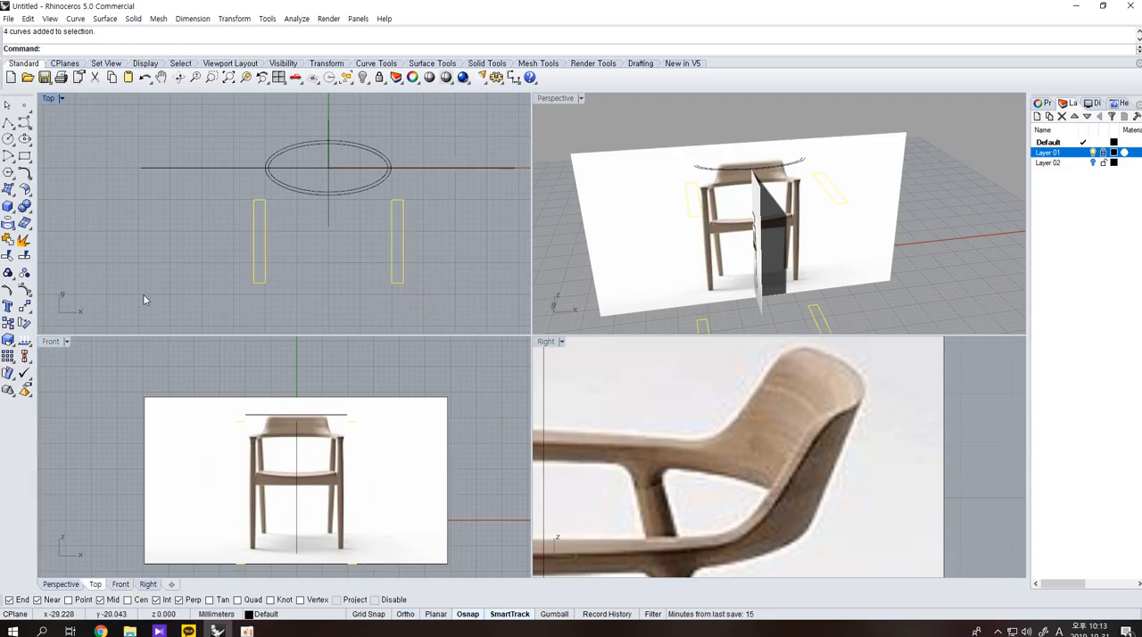
{"action": "type", "text": "m"}
{"action": "key", "text": "Return"}
{"action": "left_click", "coordinate": [489, 409]}
{"action": "left_click", "coordinate": [489, 424]}
{"action": "left_click", "coordinate": [487, 425]}
Delete the two original armrest rectangles near ground level, keeping the raised pair.
{"action": "scroll", "coordinate": [834, 261], "scroll_direction": "down", "scroll_amount": 5}
{"action": "right_click_drag", "start_coordinate": [846, 316], "coordinate": [830, 263], "text": "shift"}
{"action": "left_click_drag", "start_coordinate": [836, 280], "coordinate": [648, 272]}
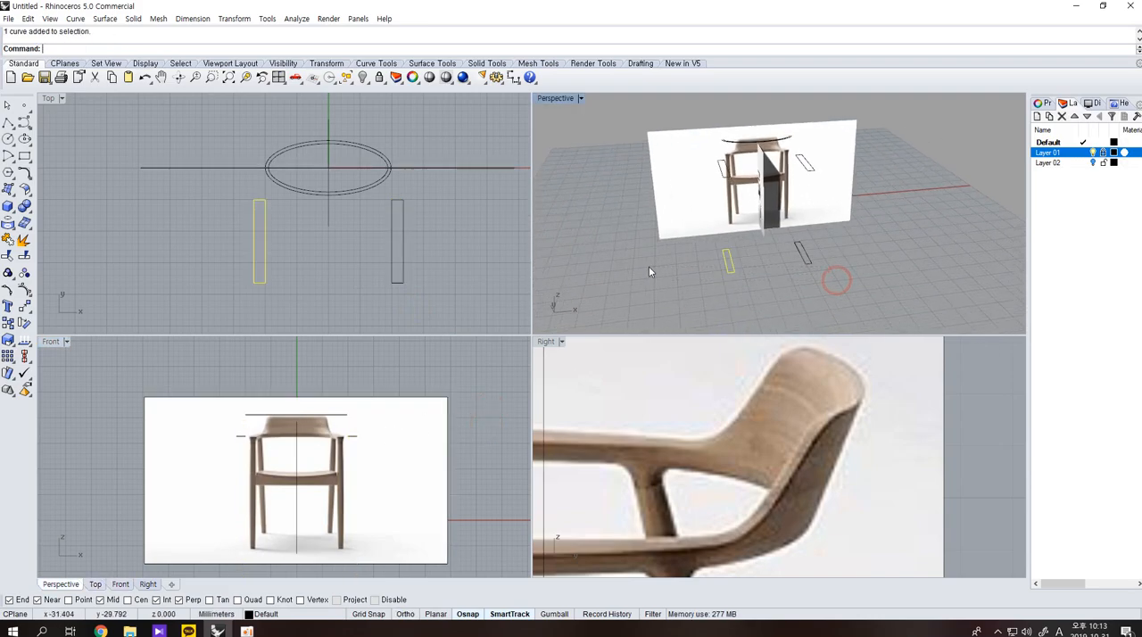
{"action": "key", "text": "Delete"}
{"action": "left_click", "coordinate": [813, 299]}
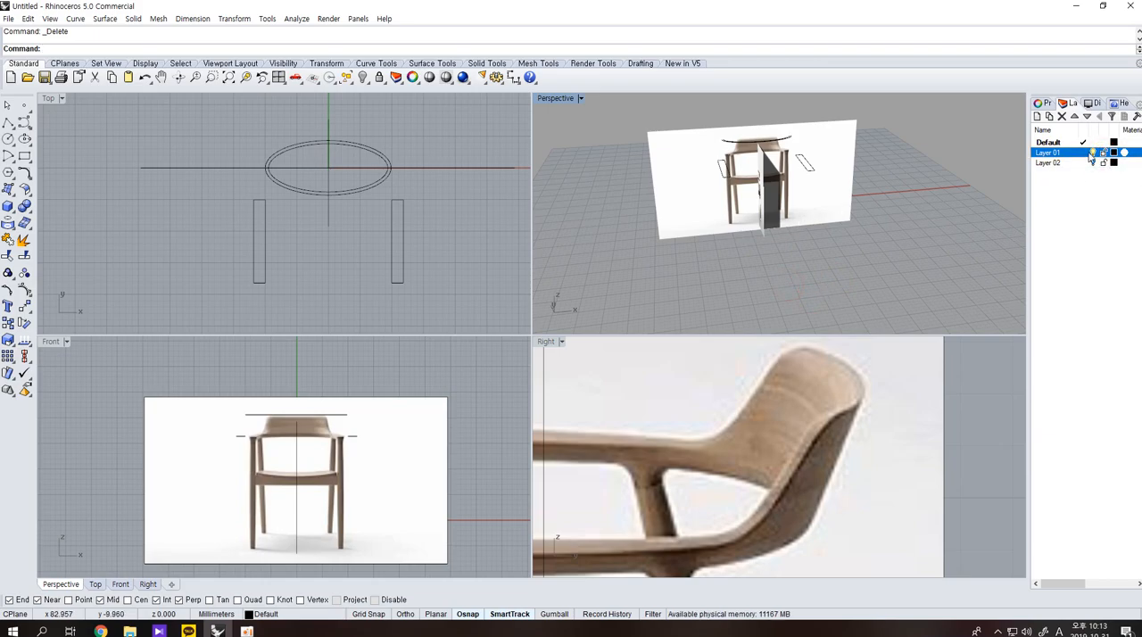
Hide Layer 01 with the reference pictures and view the curves from an angle in perspective.
{"action": "left_click", "coordinate": [1091, 153]}
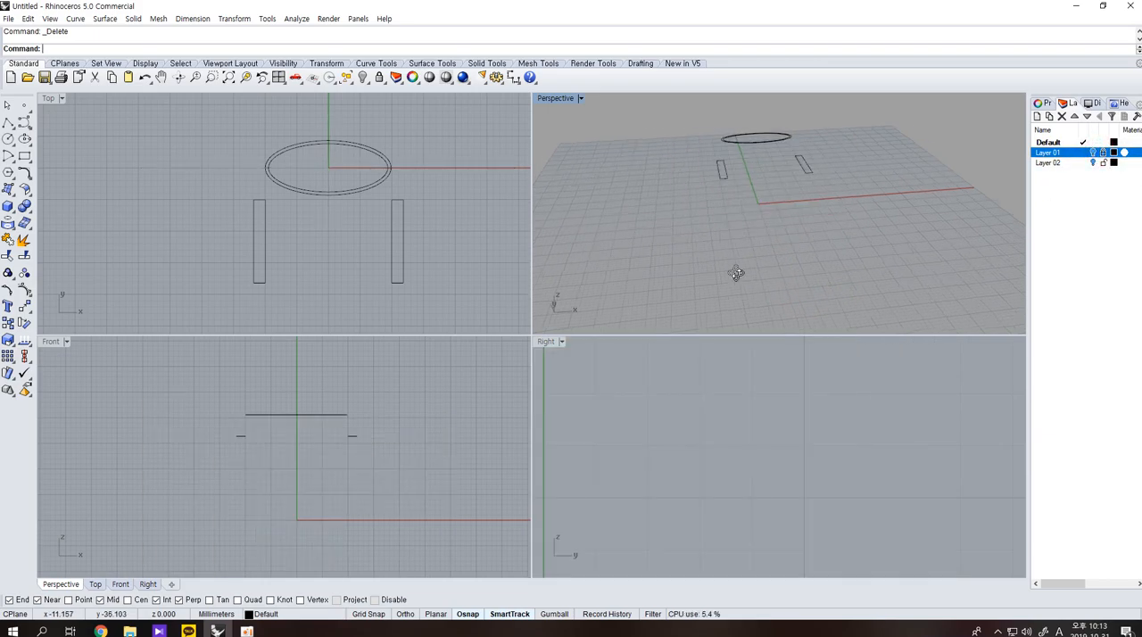
{"action": "scroll", "coordinate": [740, 259], "scroll_direction": "up", "scroll_amount": 6}
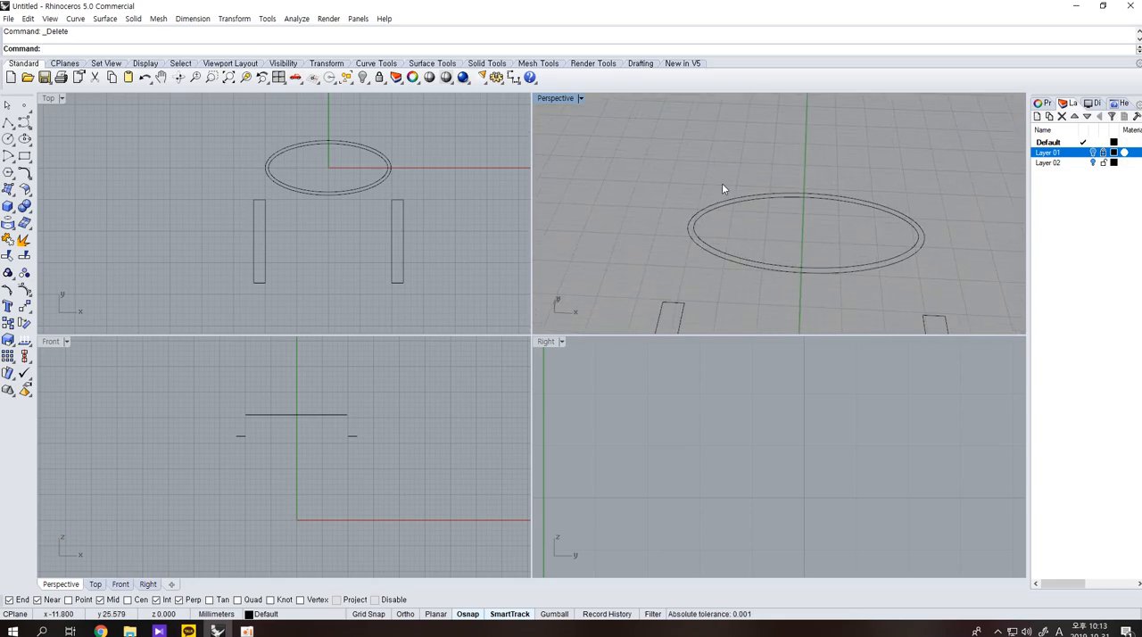
{"action": "right_click_drag", "start_coordinate": [863, 199], "coordinate": [728, 256]}
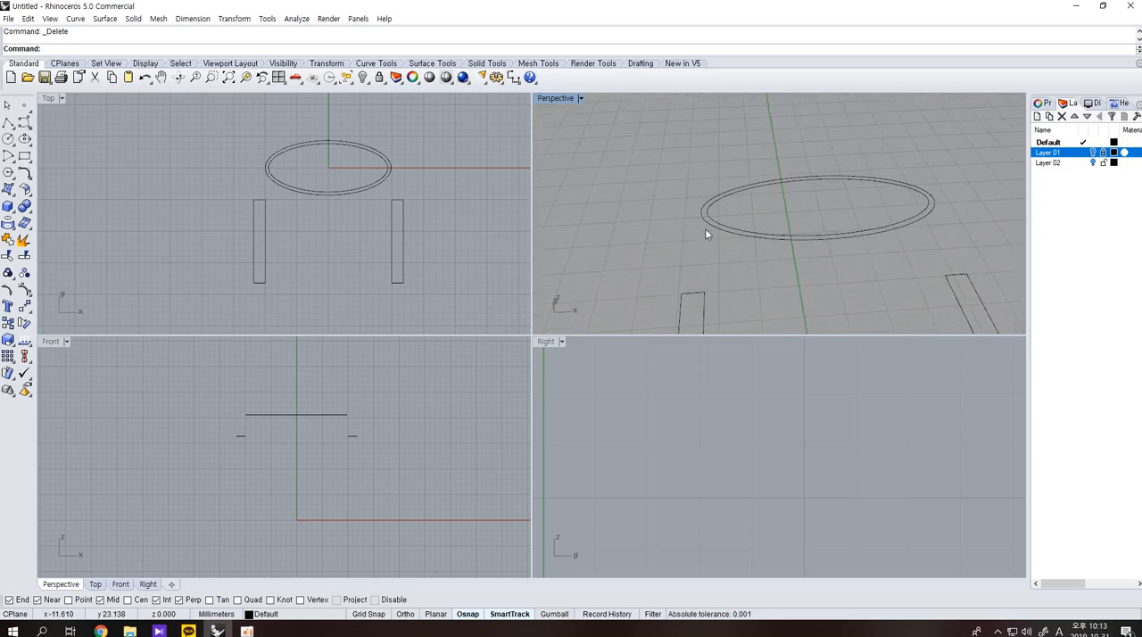
{"action": "right_click_drag", "start_coordinate": [717, 322], "coordinate": [805, 292]}
Draw a horizontal line in the top view from the outer ellipse's left end through the centre to beyond its right end.
{"action": "left_click", "coordinate": [8, 121]}
{"action": "left_click", "coordinate": [267, 167]}
{"action": "left_click", "coordinate": [437, 168], "text": "shift"}
{"action": "right_click", "coordinate": [437, 170]}
Cut both ellipses along the horizontal line and remove their lower halves and the line, leaving two upper arcs.
{"action": "left_click_drag", "start_coordinate": [435, 188], "coordinate": [385, 159]}
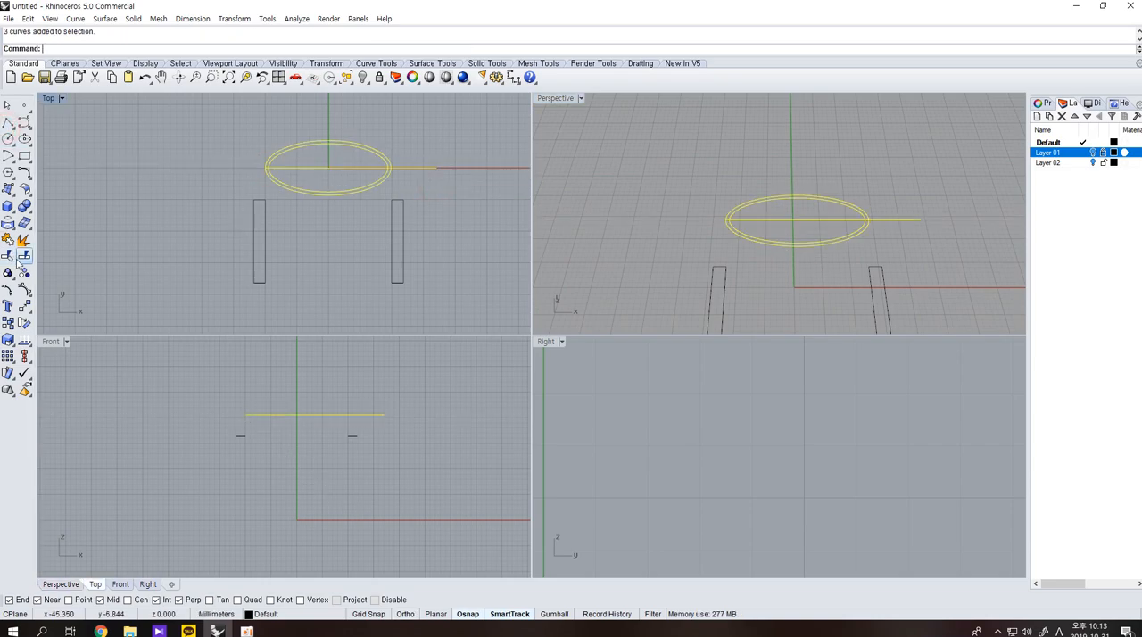
{"action": "left_click", "coordinate": [20, 259]}
{"action": "left_click", "coordinate": [382, 183]}
{"action": "left_click", "coordinate": [373, 182]}
{"action": "key", "text": "Return"}
{"action": "left_click", "coordinate": [364, 168]}
{"action": "key", "text": "Delete"}
Display the control points of the two arcs in turn to compare their number and spacing.
{"action": "scroll", "coordinate": [347, 199], "scroll_direction": "up", "scroll_amount": 5}
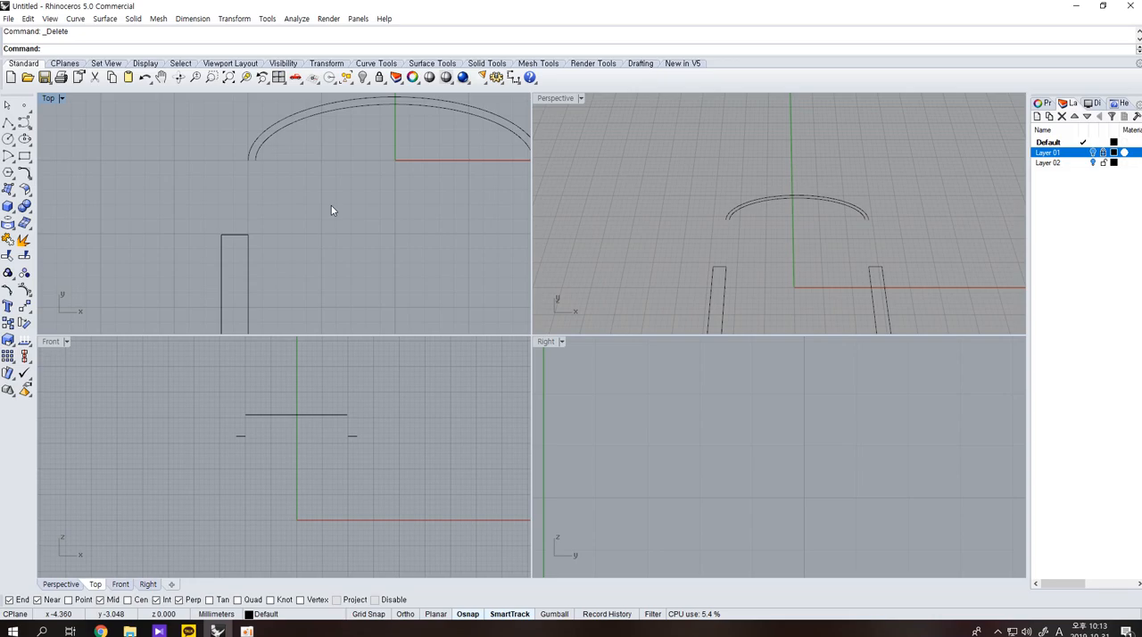
{"action": "right_click_drag", "start_coordinate": [401, 220], "coordinate": [398, 295]}
{"action": "left_click_drag", "start_coordinate": [389, 270], "coordinate": [343, 182]}
{"action": "left_click_drag", "start_coordinate": [399, 295], "coordinate": [329, 161]}
{"action": "key", "text": "F10"}
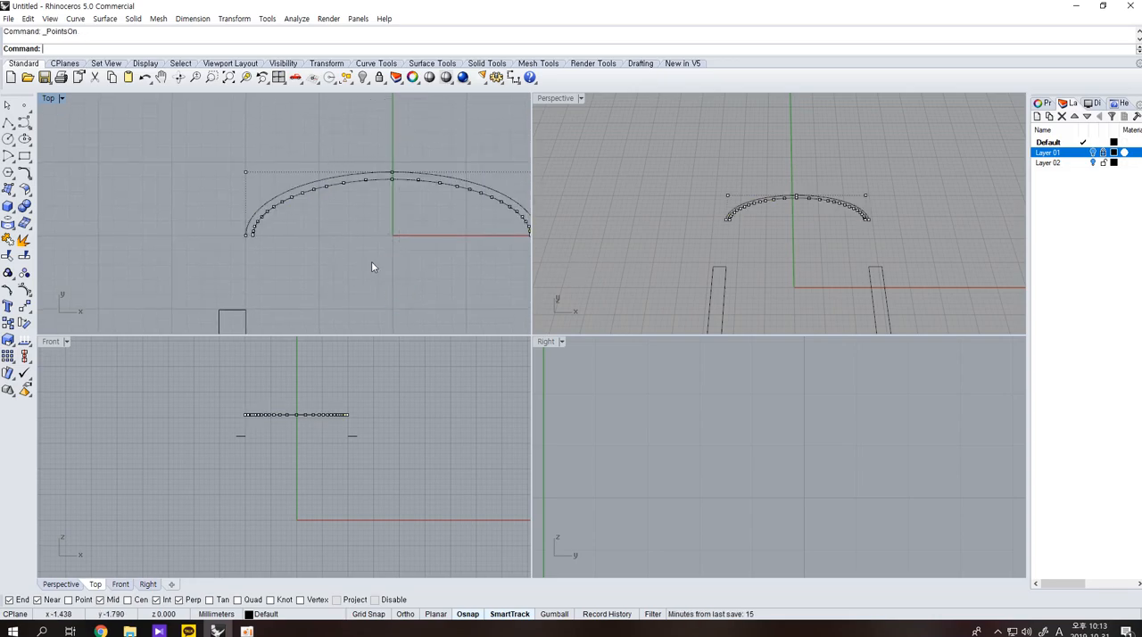
{"action": "key", "text": "Escape"}
{"action": "left_click", "coordinate": [327, 187]}
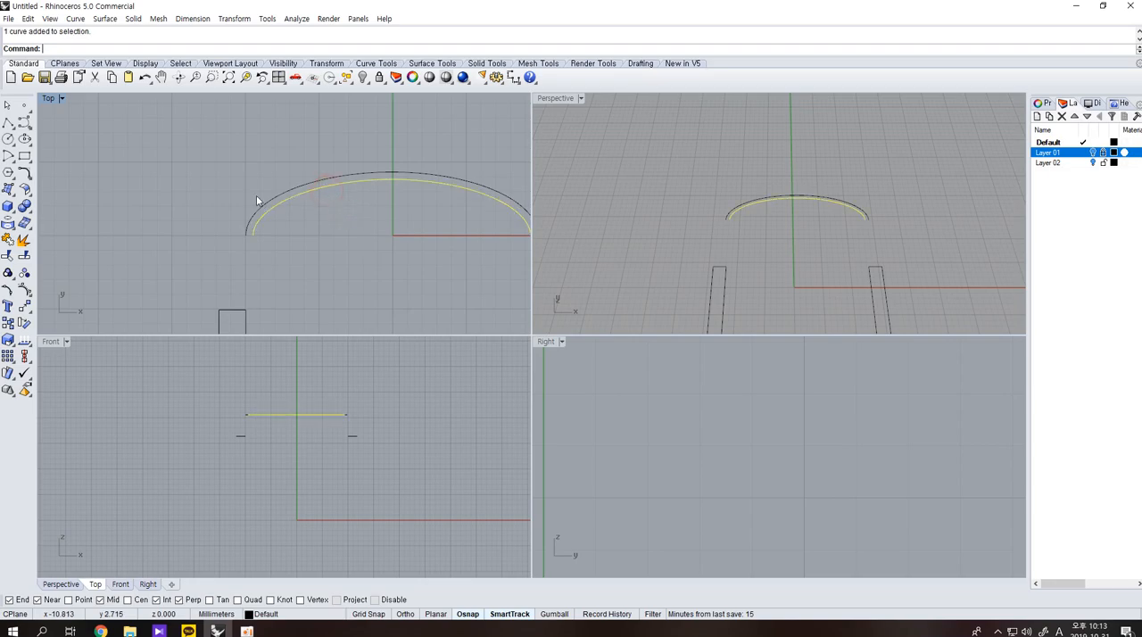
{"action": "left_click", "coordinate": [328, 182]}
{"action": "key", "text": "F10"}
{"action": "scroll", "coordinate": [395, 234], "scroll_direction": "down", "scroll_amount": 2}
{"action": "key", "text": "Escape"}
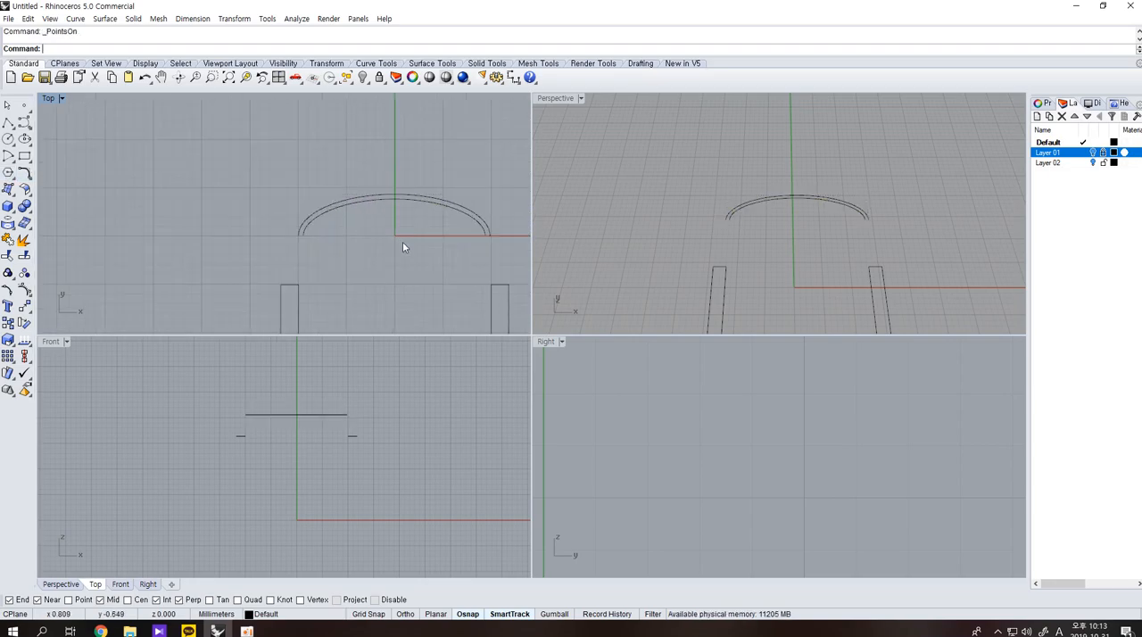
Rebuild both backrest arcs with a point count of 6 and degree 3, deleting the input curves.
{"action": "left_click_drag", "start_coordinate": [402, 242], "coordinate": [369, 176]}
{"action": "left_click", "coordinate": [24, 173]}
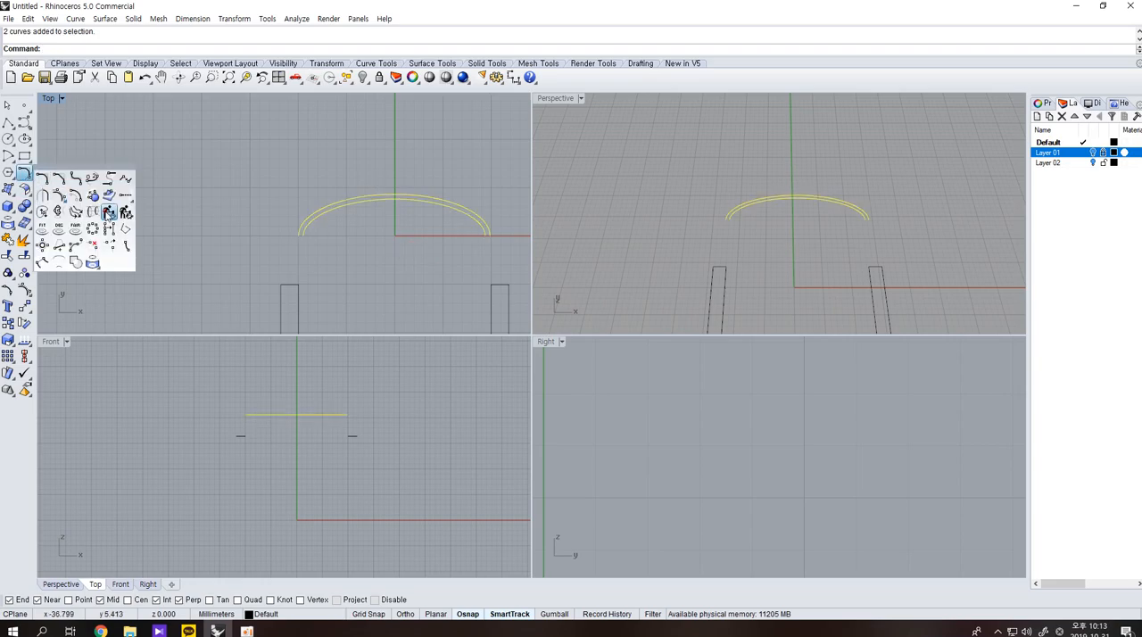
{"action": "left_click", "coordinate": [108, 213]}
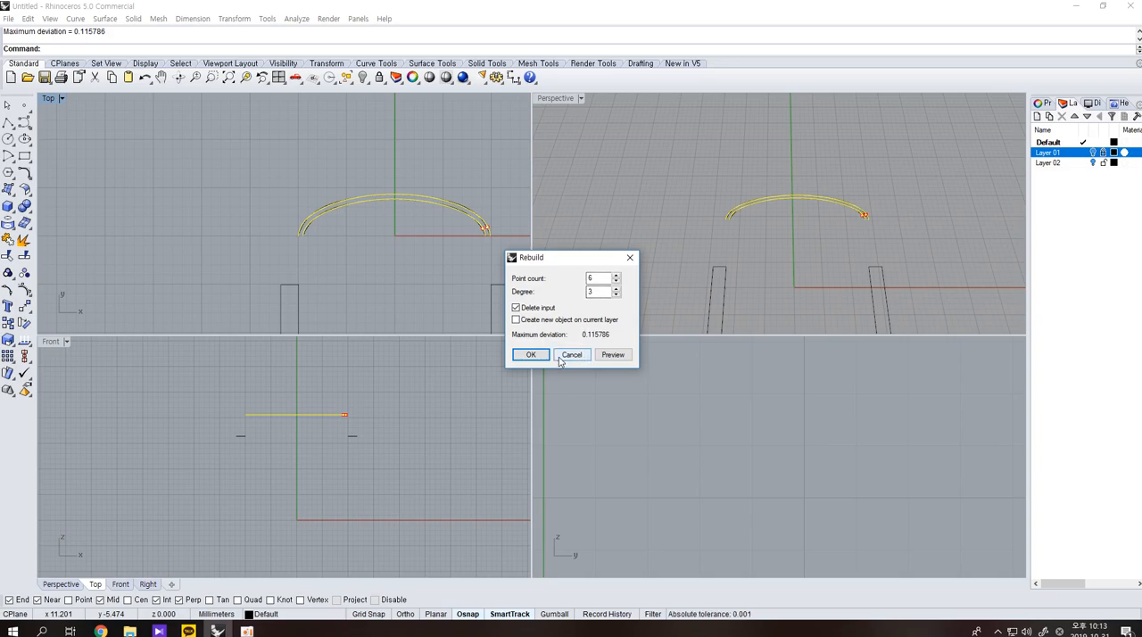
{"action": "left_click", "coordinate": [531, 354]}
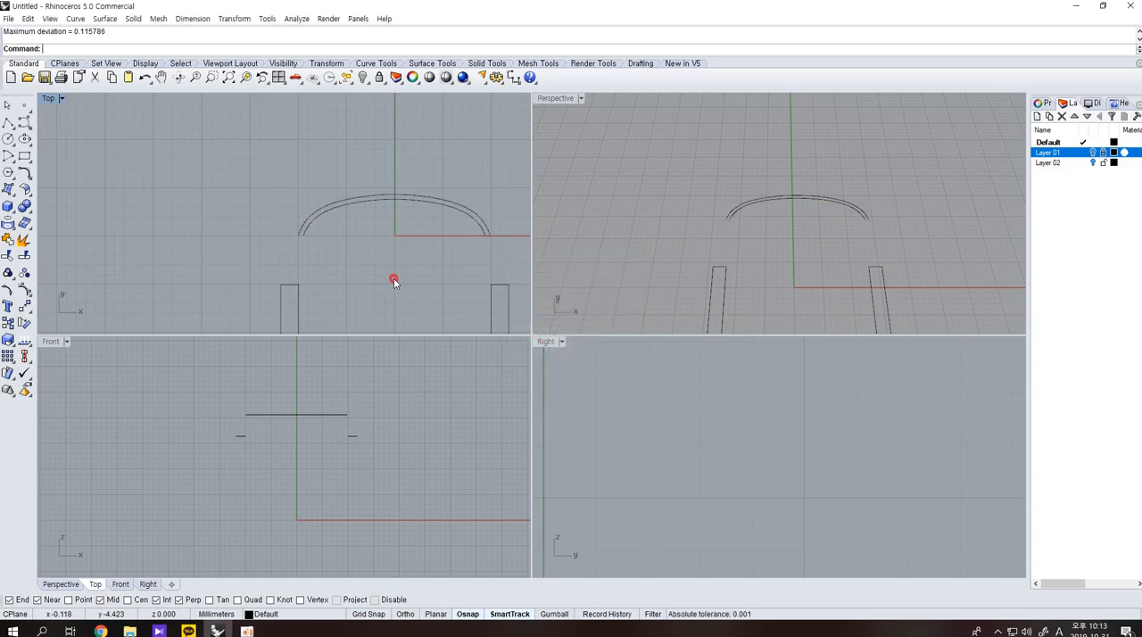
Turn on the control points of both arcs and snap their four end points to the upper corners of the armrest rectangles.
{"action": "left_click", "coordinate": [306, 231]}
{"action": "left_click", "coordinate": [297, 234]}
{"action": "key", "text": "F10"}
{"action": "left_click", "coordinate": [305, 233]}
{"action": "key", "text": "F10"}
{"action": "left_click", "coordinate": [297, 236]}
{"action": "left_click", "coordinate": [296, 238]}
{"action": "left_click_drag", "start_coordinate": [297, 235], "coordinate": [281, 284]}
{"action": "left_click_drag", "start_coordinate": [303, 234], "coordinate": [297, 284]}
{"action": "left_click", "coordinate": [348, 292]}
{"action": "left_click_drag", "start_coordinate": [487, 235], "coordinate": [491, 284]}
{"action": "left_click_drag", "start_coordinate": [491, 235], "coordinate": [510, 281]}
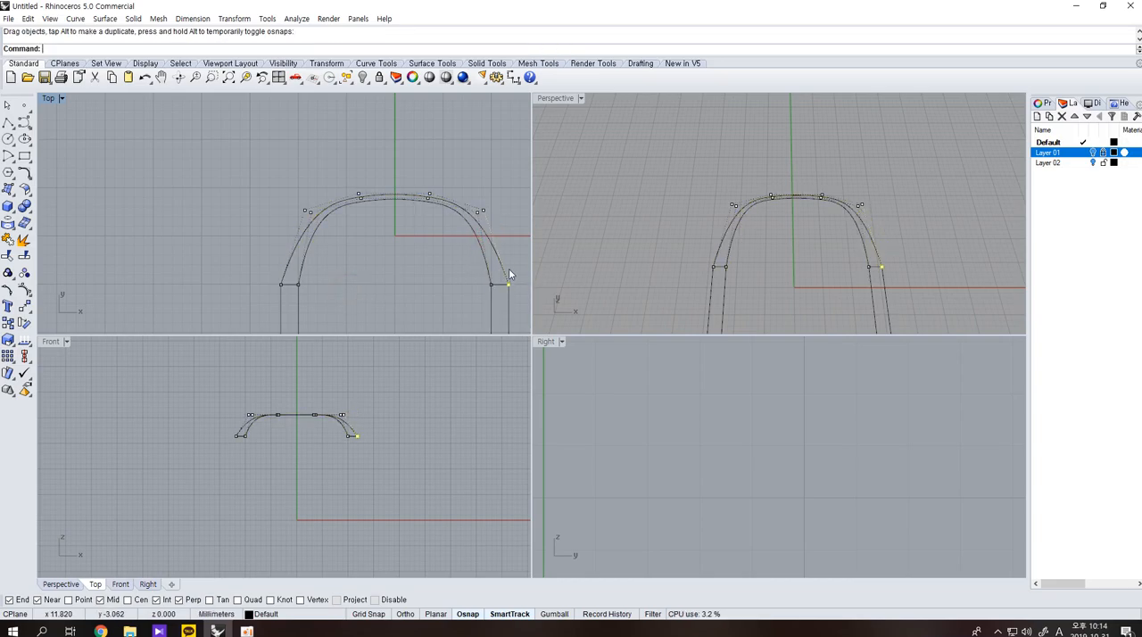
Scale the four shoulder control points of the two arcs slightly outward horizontally from the centre line in the top view.
{"action": "scroll", "coordinate": [295, 417], "scroll_direction": "up", "scroll_amount": 3}
{"action": "right_click_drag", "start_coordinate": [737, 264], "coordinate": [780, 249]}
{"action": "scroll", "coordinate": [345, 192], "scroll_direction": "up", "scroll_amount": 4}
{"action": "right_click_drag", "start_coordinate": [420, 215], "coordinate": [339, 220]}
{"action": "scroll", "coordinate": [310, 219], "scroll_direction": "down", "scroll_amount": 4}
{"action": "right_click_drag", "start_coordinate": [308, 261], "coordinate": [301, 238]}
{"action": "left_click_drag", "start_coordinate": [204, 173], "coordinate": [256, 216]}
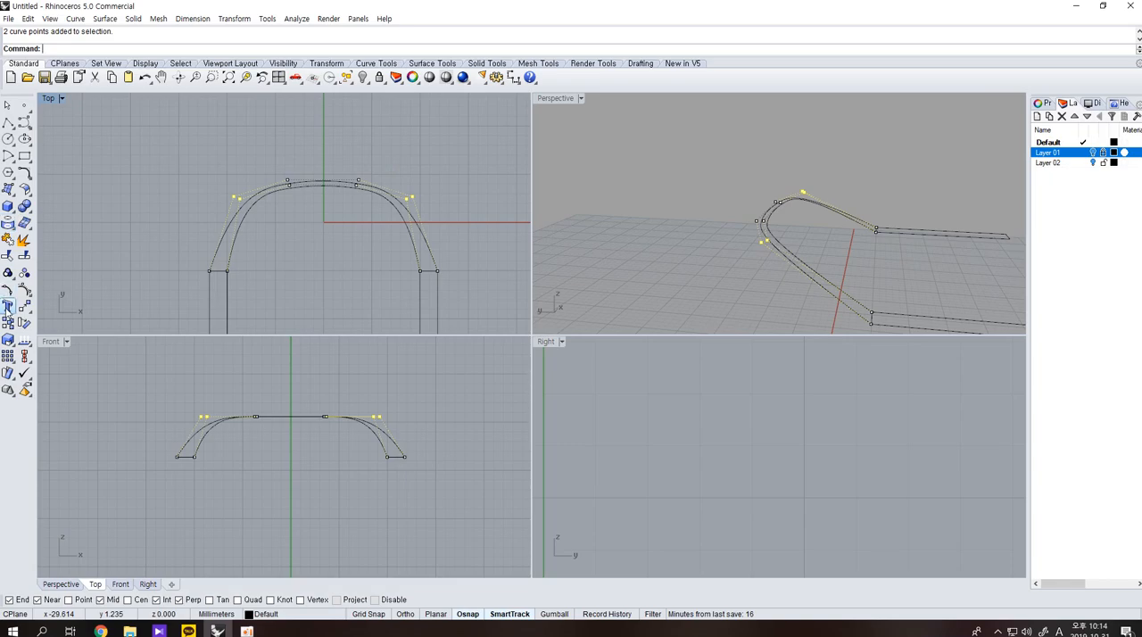
{"action": "left_click", "coordinate": [12, 345]}
{"action": "left_click", "coordinate": [57, 347]}
{"action": "left_click", "coordinate": [323, 181]}
{"action": "left_click", "coordinate": [451, 170]}
{"action": "left_click", "coordinate": [459, 173]}
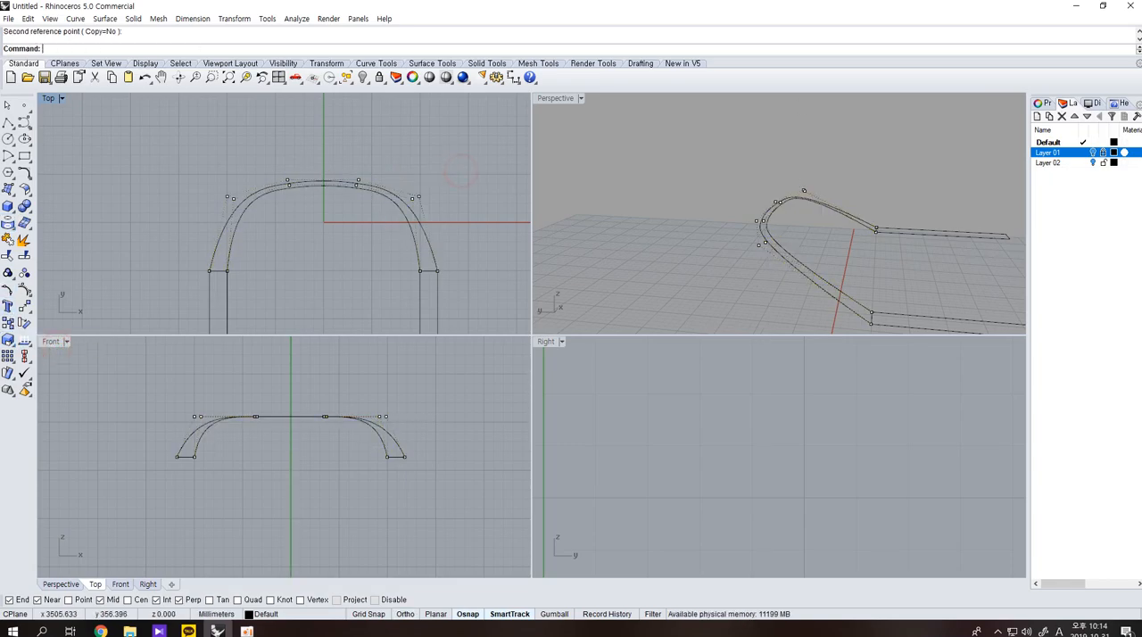
Show the Layer 01 reference pictures to compare the arcs with the chair, and hide them again.
{"action": "left_click", "coordinate": [1097, 149]}
{"action": "left_click", "coordinate": [1093, 152]}
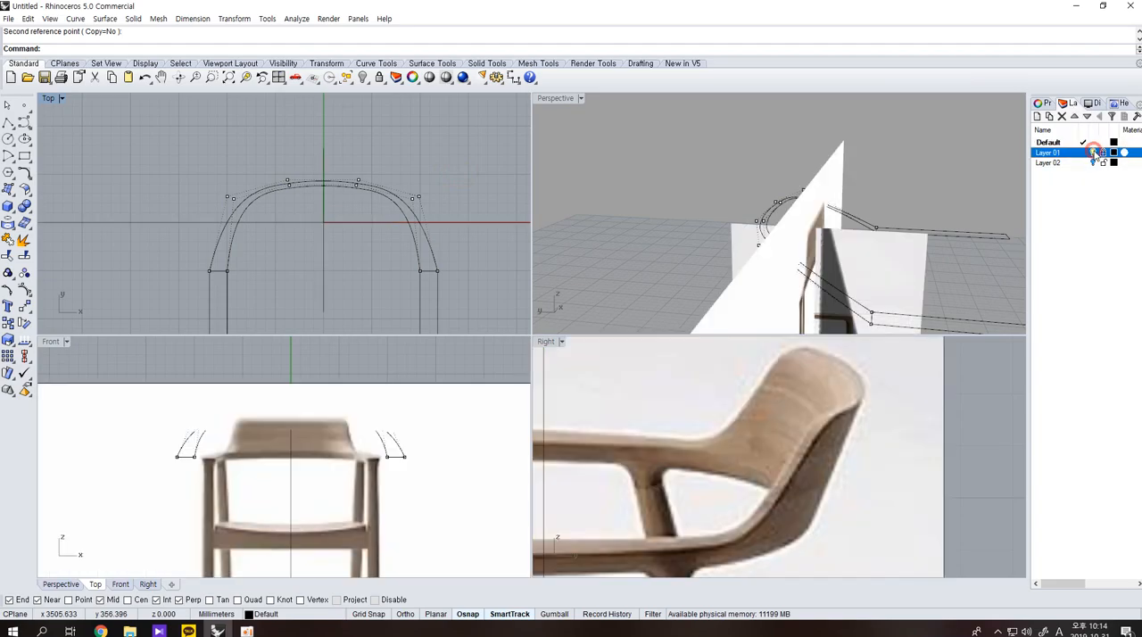
{"action": "scroll", "coordinate": [291, 446], "scroll_direction": "up", "scroll_amount": 3}
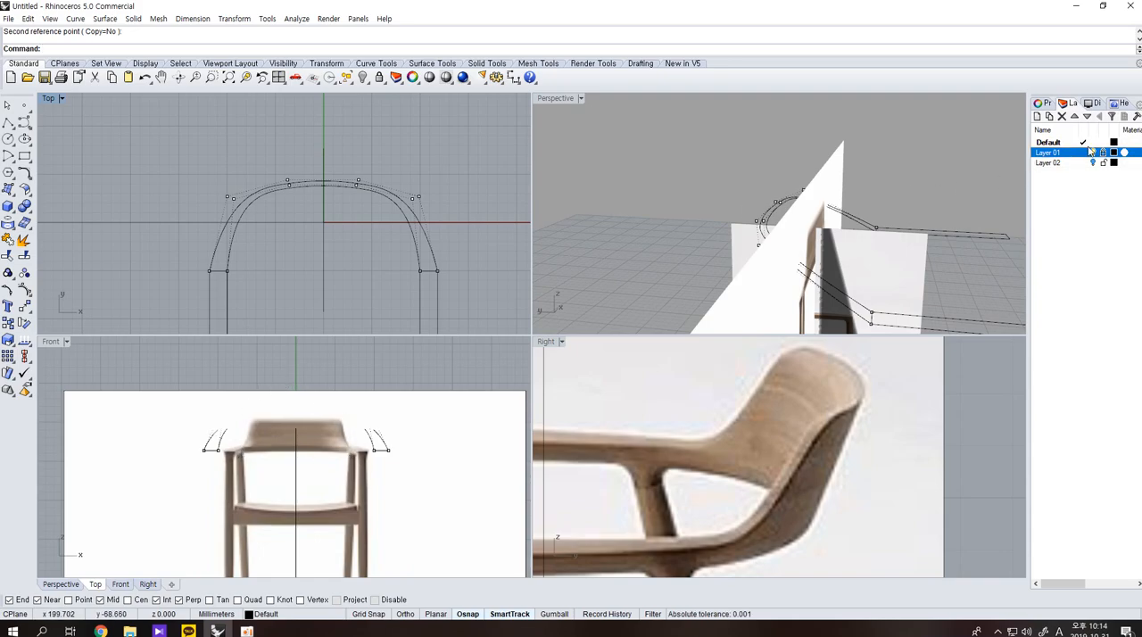
{"action": "left_click", "coordinate": [1091, 153]}
{"action": "right_click_drag", "start_coordinate": [874, 234], "coordinate": [705, 255]}
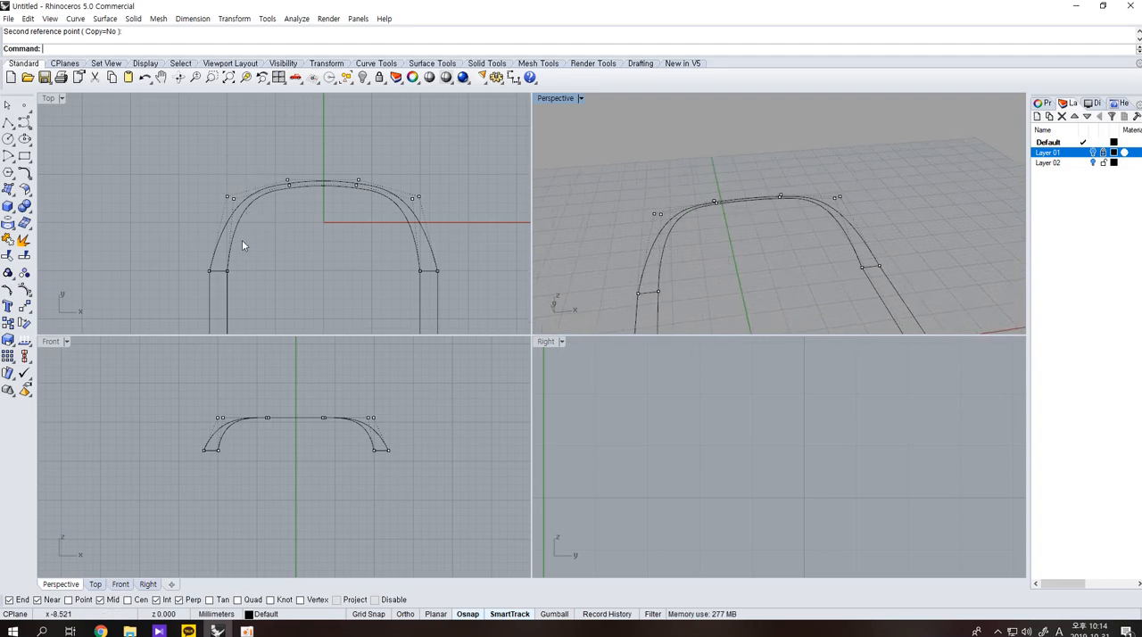
Move the four shoulder control points of the arcs straight down about 1.76 mm in the front view.
{"action": "left_click_drag", "start_coordinate": [188, 387], "coordinate": [237, 468]}
{"action": "left_click_drag", "start_coordinate": [181, 378], "coordinate": [232, 431]}
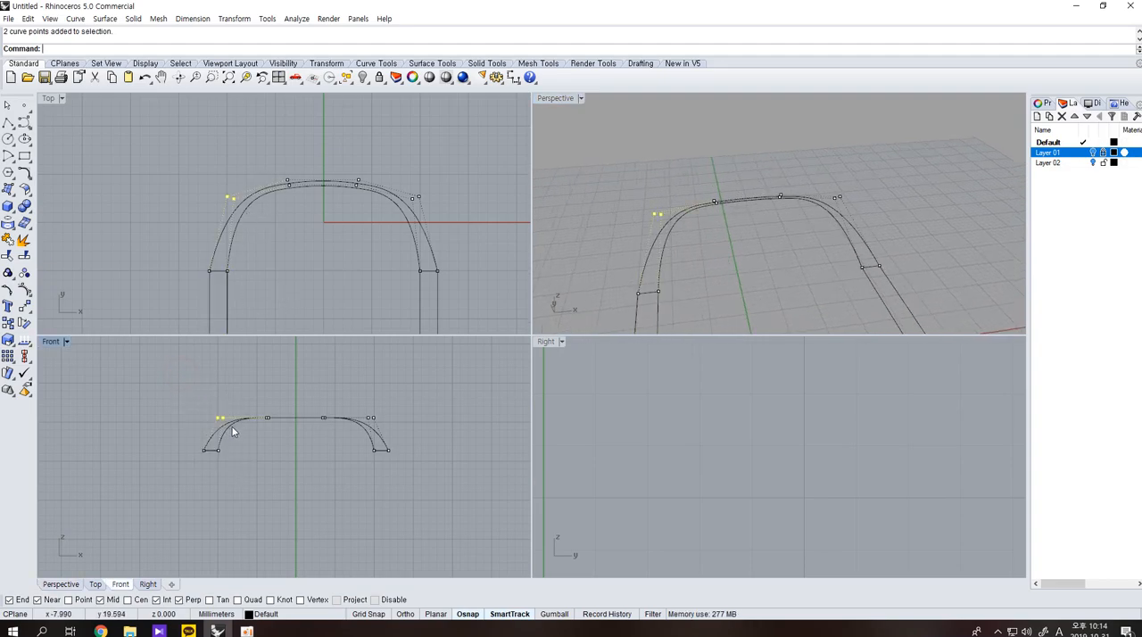
{"action": "left_click_drag", "start_coordinate": [359, 385], "coordinate": [386, 431], "text": "shift"}
{"action": "key", "text": "Return"}
{"action": "left_click", "coordinate": [413, 409]}
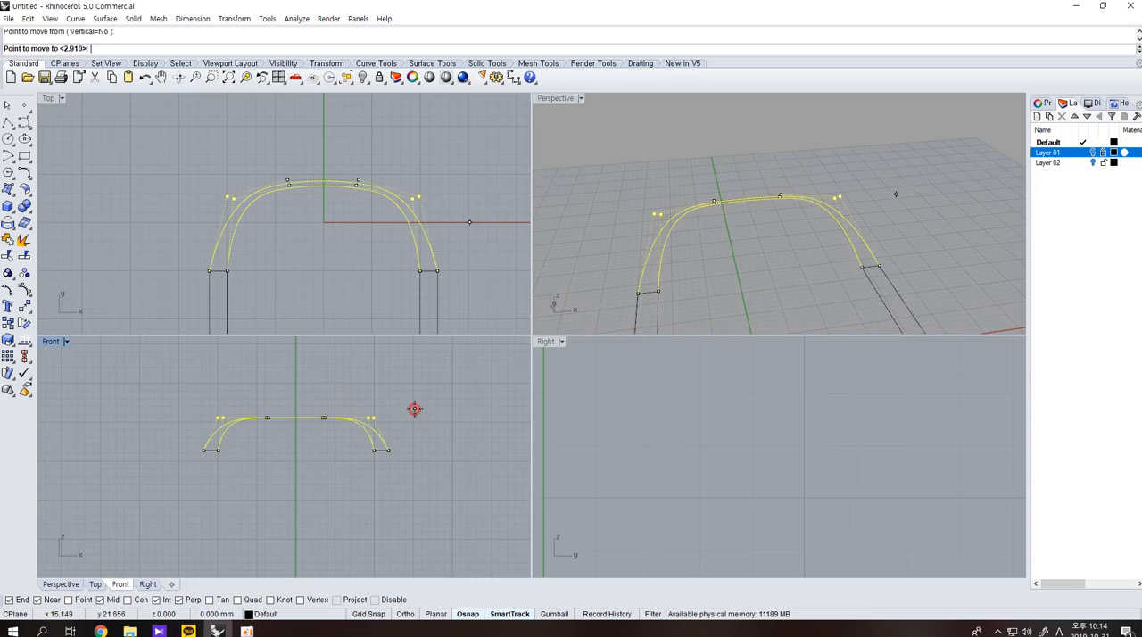
{"action": "left_click", "coordinate": [414, 423]}
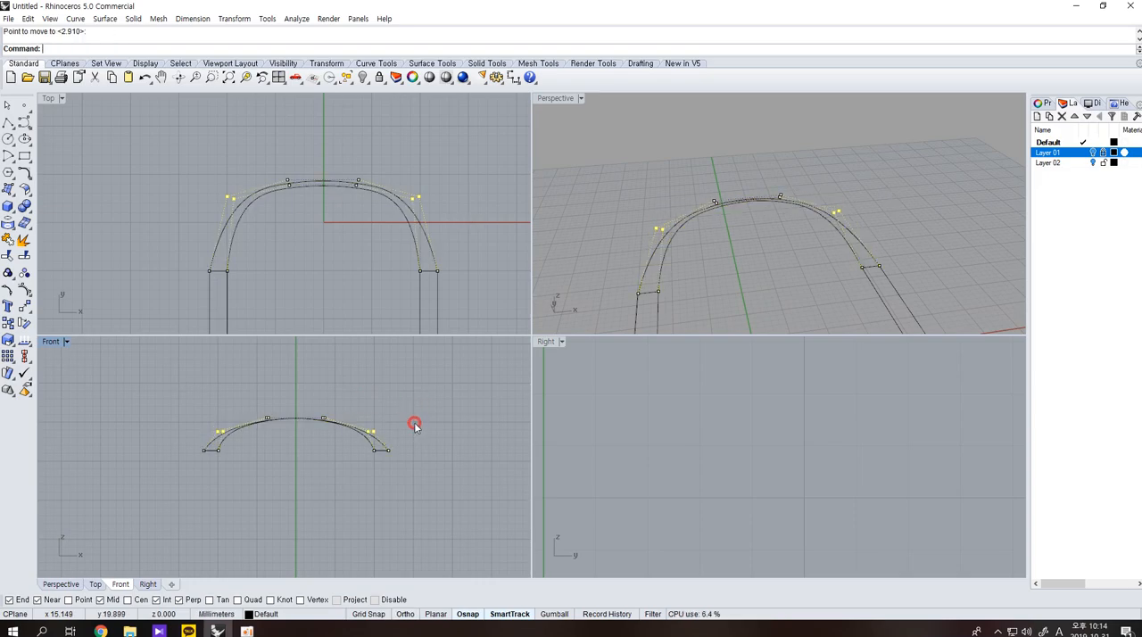
{"action": "key", "text": "Escape"}
{"action": "key", "text": "Escape"}
Rebuild both backrest arcs with a point count of 12 and degree 3.
{"action": "left_click_drag", "start_coordinate": [345, 443], "coordinate": [340, 389]}
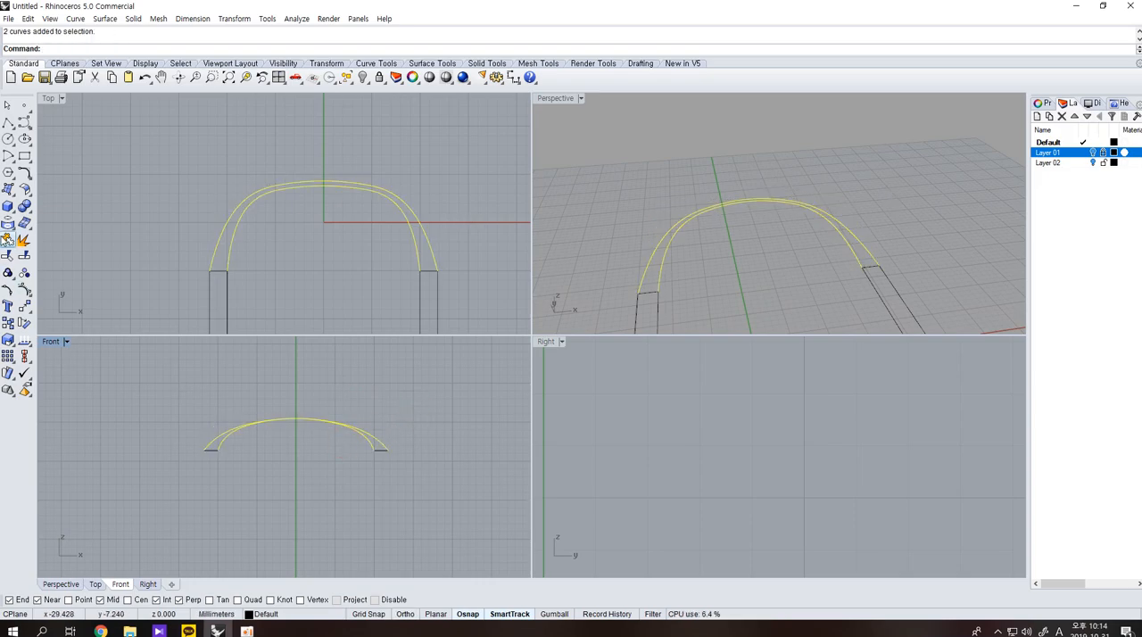
{"action": "left_click", "coordinate": [29, 175]}
{"action": "left_click", "coordinate": [102, 210]}
{"action": "double_click", "coordinate": [597, 280]}
{"action": "left_click", "coordinate": [613, 354]}
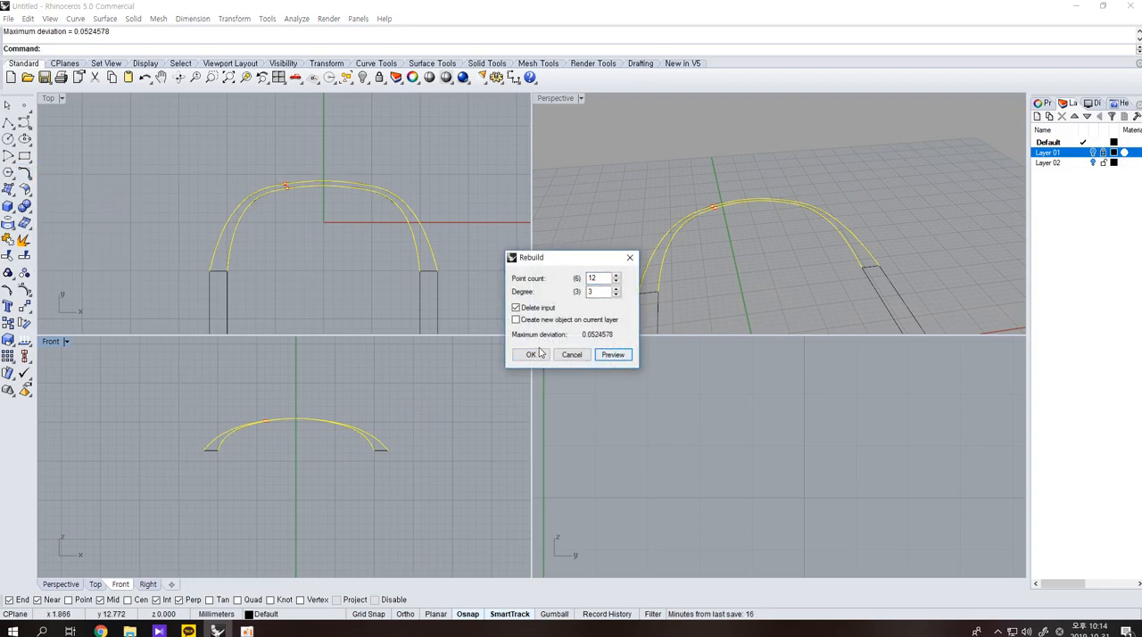
{"action": "left_click", "coordinate": [530, 354]}
Turn on the rebuilt arcs' control points and move the shoulder pairs on both sides down about 2.14 mm in the front view.
{"action": "key", "text": "F10"}
{"action": "left_click_drag", "start_coordinate": [248, 165], "coordinate": [248, 230]}
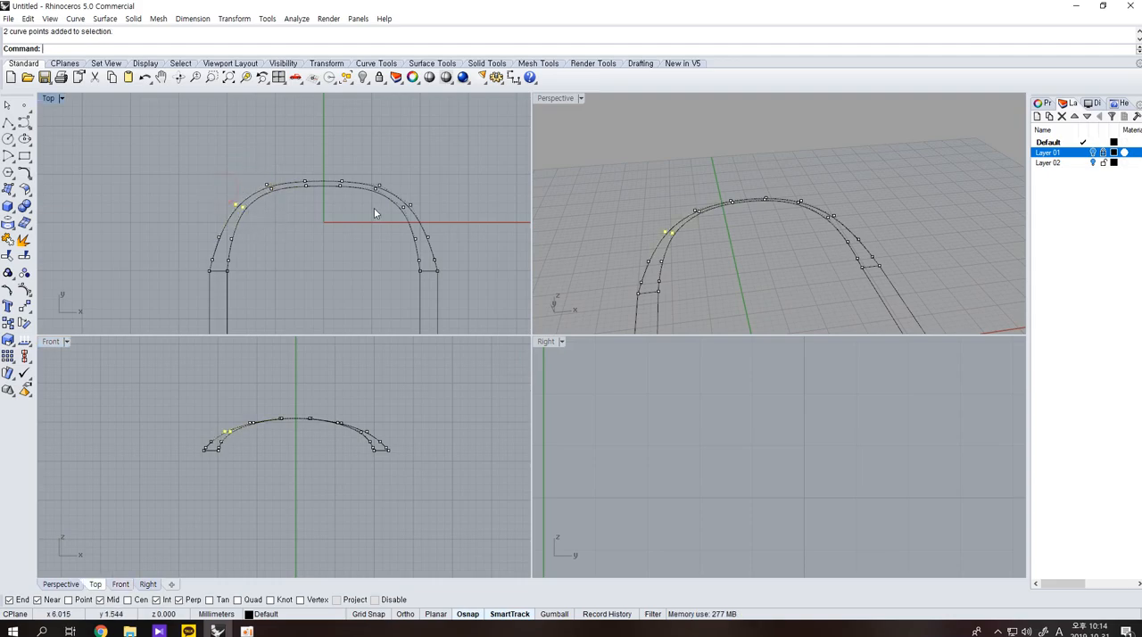
{"action": "type", "text": "m"}
{"action": "key", "text": "Return"}
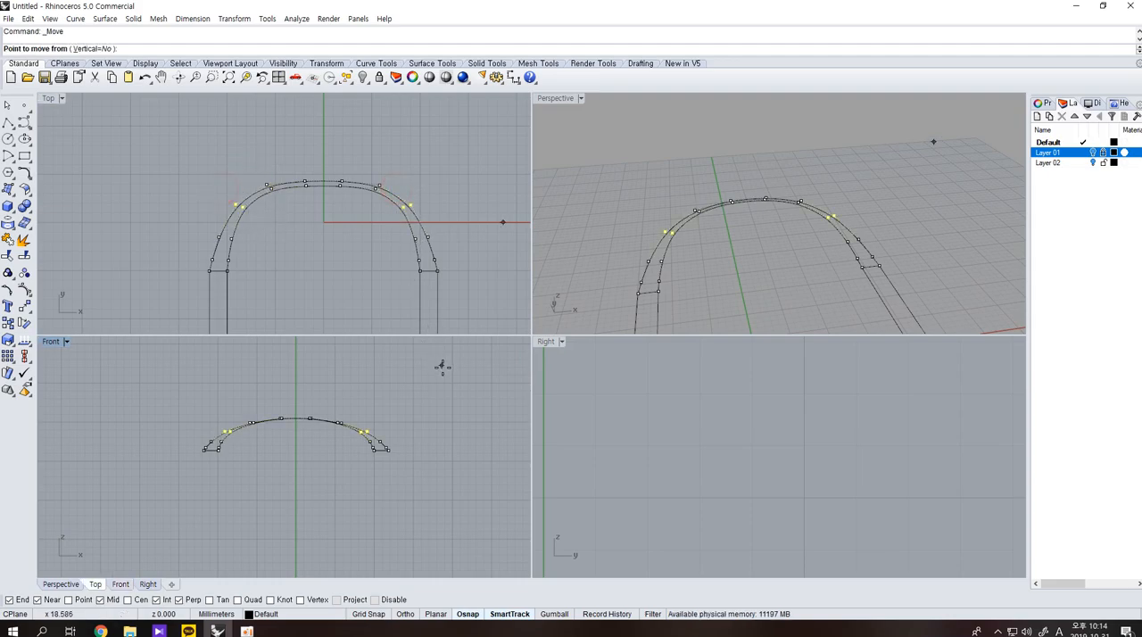
{"action": "left_click", "coordinate": [444, 380]}
{"action": "left_click", "coordinate": [445, 396], "text": "shift"}
{"action": "key", "text": "Escape"}
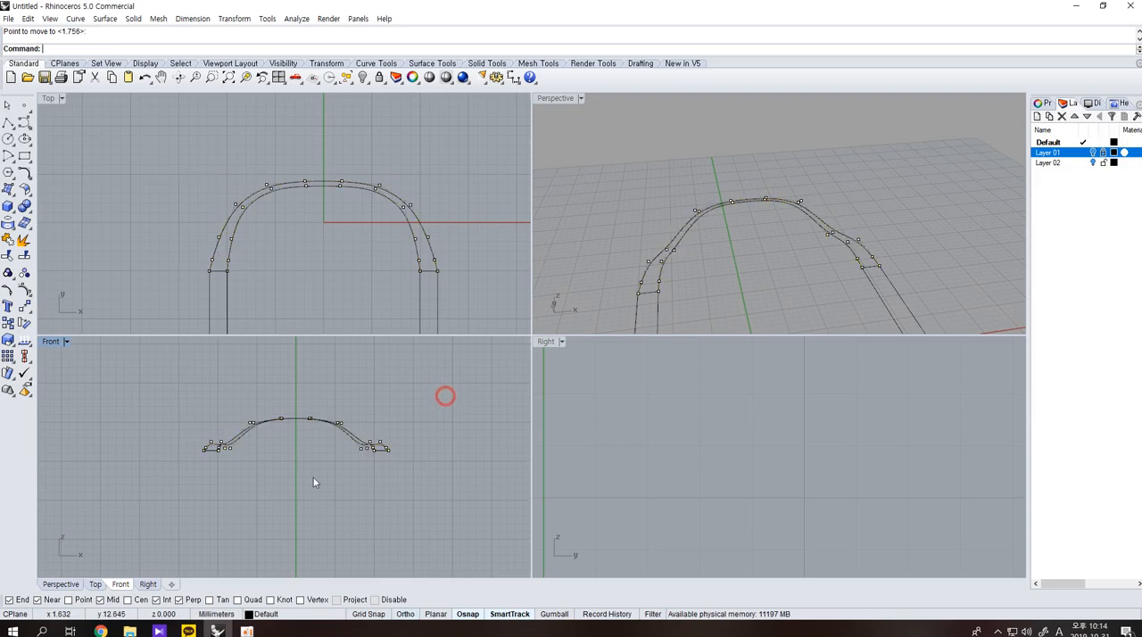
Move the outer shoulder control point pairs on both sides straight down about 0.59 mm in the front view and turn the points off.
{"action": "scroll", "coordinate": [313, 477], "scroll_direction": "up", "scroll_amount": 5}
{"action": "scroll", "coordinate": [449, 417], "scroll_direction": "up", "scroll_amount": 3}
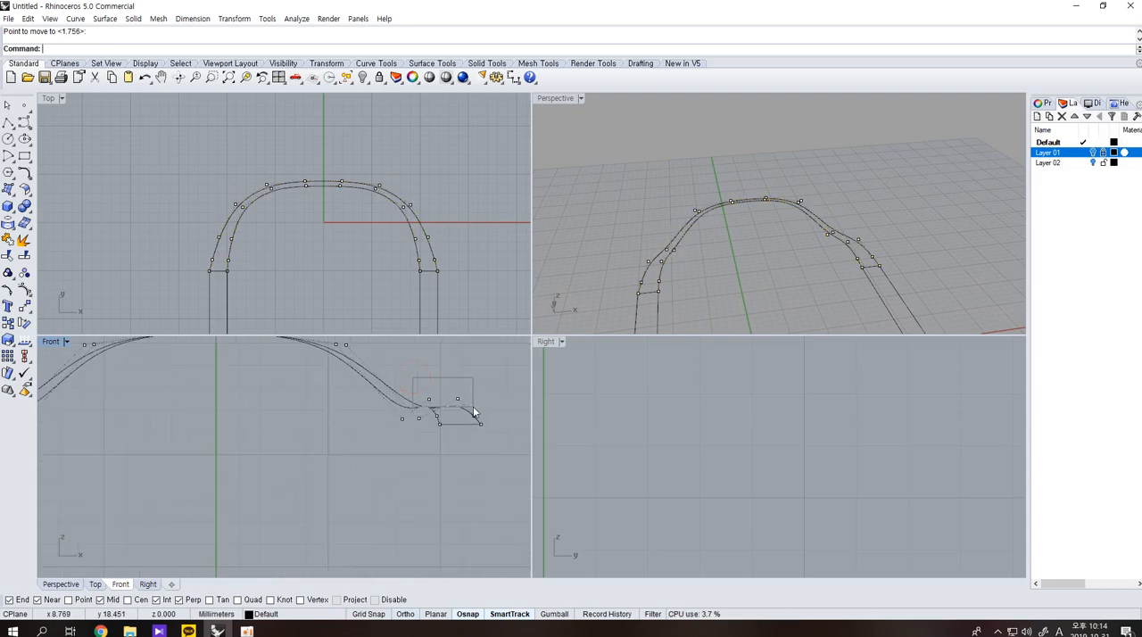
{"action": "left_click_drag", "start_coordinate": [474, 412], "coordinate": [475, 412]}
{"action": "scroll", "coordinate": [250, 401], "scroll_direction": "down", "scroll_amount": 3}
{"action": "left_click_drag", "start_coordinate": [146, 400], "coordinate": [169, 408]}
{"action": "key", "text": "Return"}
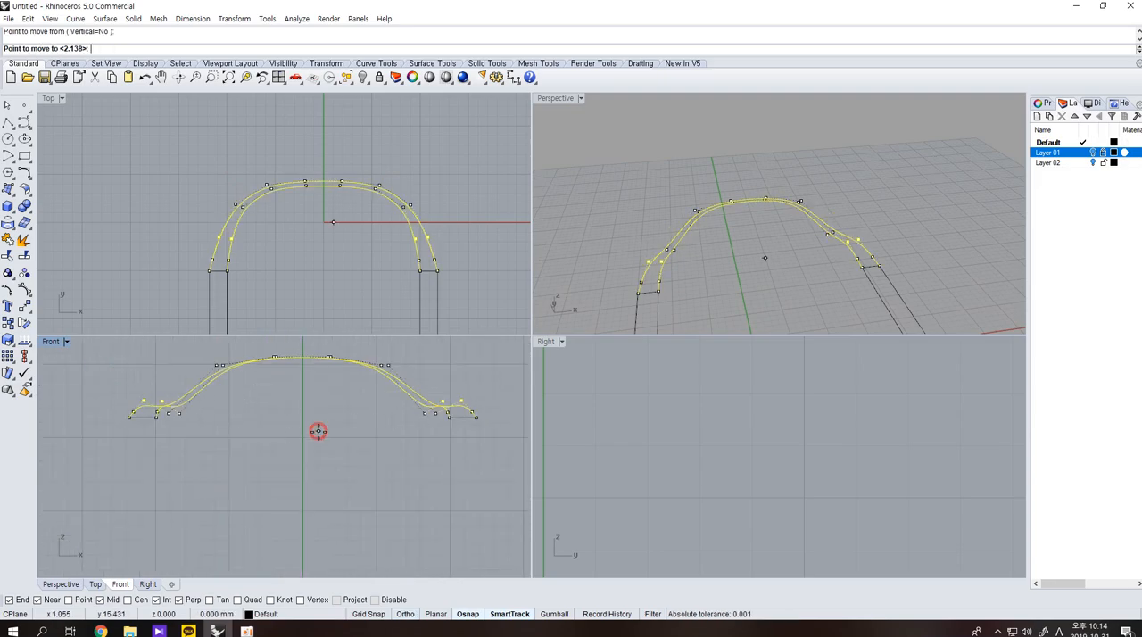
{"action": "left_click", "coordinate": [318, 437]}
{"action": "key", "text": "Escape"}
{"action": "key", "text": "Escape"}
Explode both armrest rectangles and delete their short edges where they meet the backrest arcs.
{"action": "right_click_drag", "start_coordinate": [776, 268], "coordinate": [695, 261]}
{"action": "left_click", "coordinate": [671, 250]}
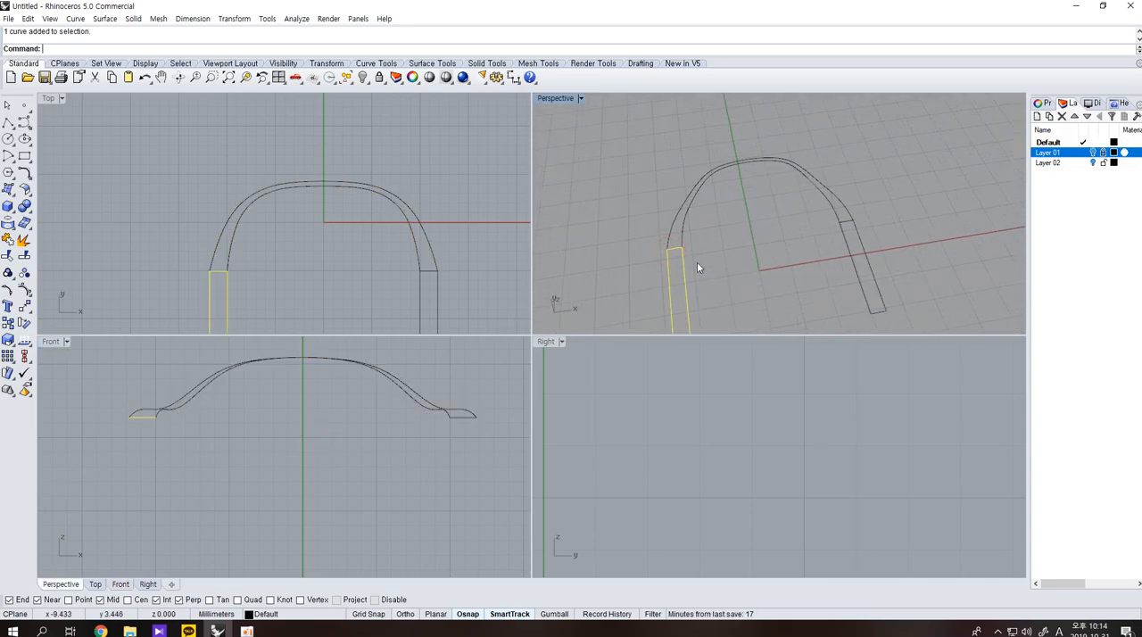
{"action": "left_click", "coordinate": [846, 258], "text": "shift"}
{"action": "left_click", "coordinate": [24, 240]}
{"action": "left_click", "coordinate": [167, 272]}
{"action": "left_click", "coordinate": [219, 270]}
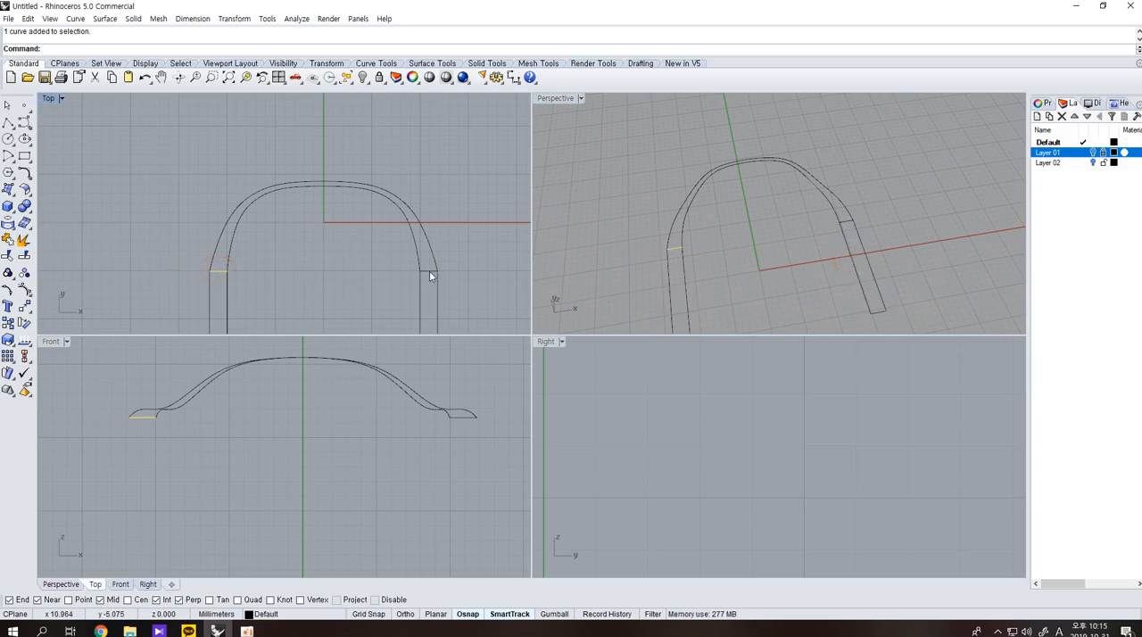
{"action": "key", "text": "Delete"}
{"action": "scroll", "coordinate": [699, 268], "scroll_direction": "up", "scroll_amount": 4}
{"action": "scroll", "coordinate": [715, 274], "scroll_direction": "down", "scroll_amount": 4}
Match the outer arc's left end to the outer armrest line with Tangency continuity.
{"action": "left_click", "coordinate": [24, 172]}
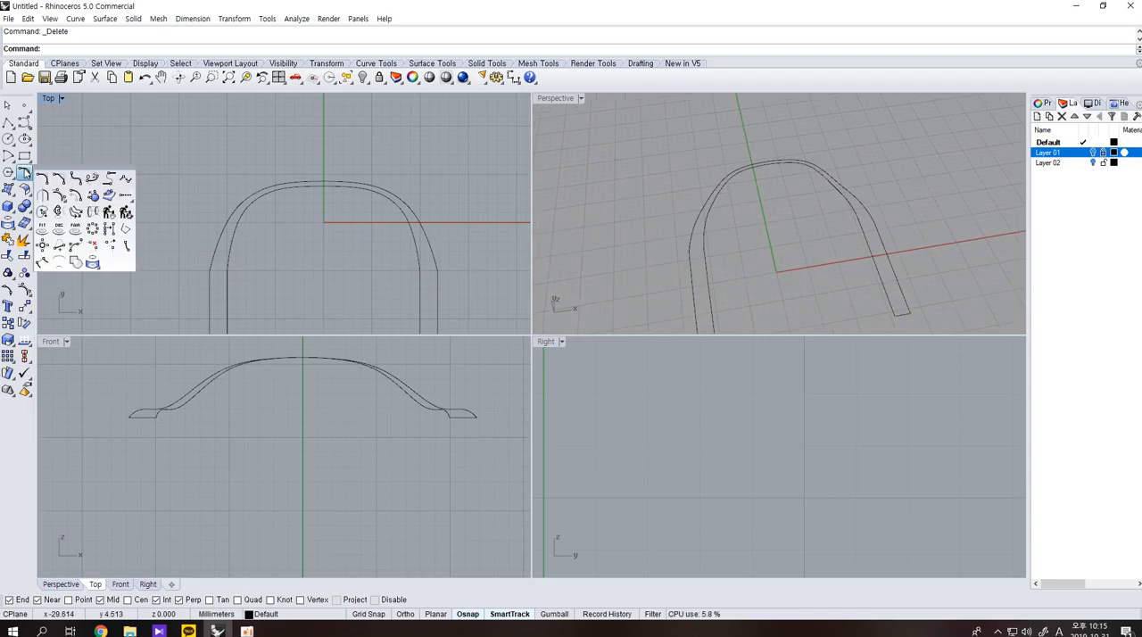
{"action": "left_click", "coordinate": [119, 182]}
{"action": "scroll", "coordinate": [180, 270], "scroll_direction": "up", "scroll_amount": 2}
{"action": "scroll", "coordinate": [179, 269], "scroll_direction": "up", "scroll_amount": 1}
{"action": "left_click", "coordinate": [226, 255]}
{"action": "left_click", "coordinate": [227, 279]}
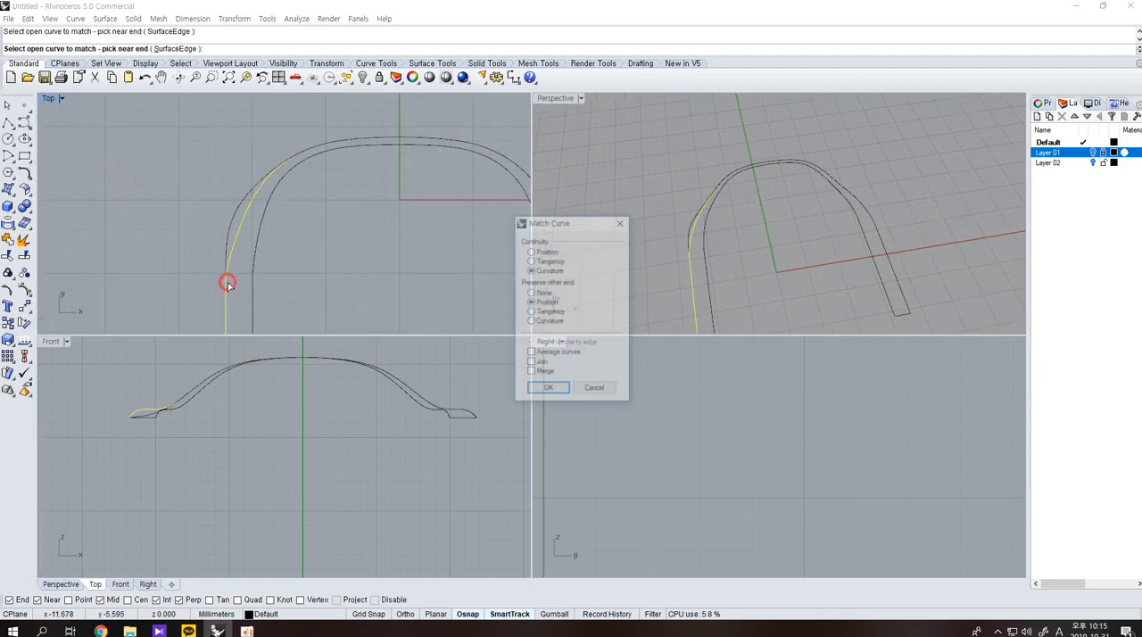
{"action": "left_click", "coordinate": [550, 261]}
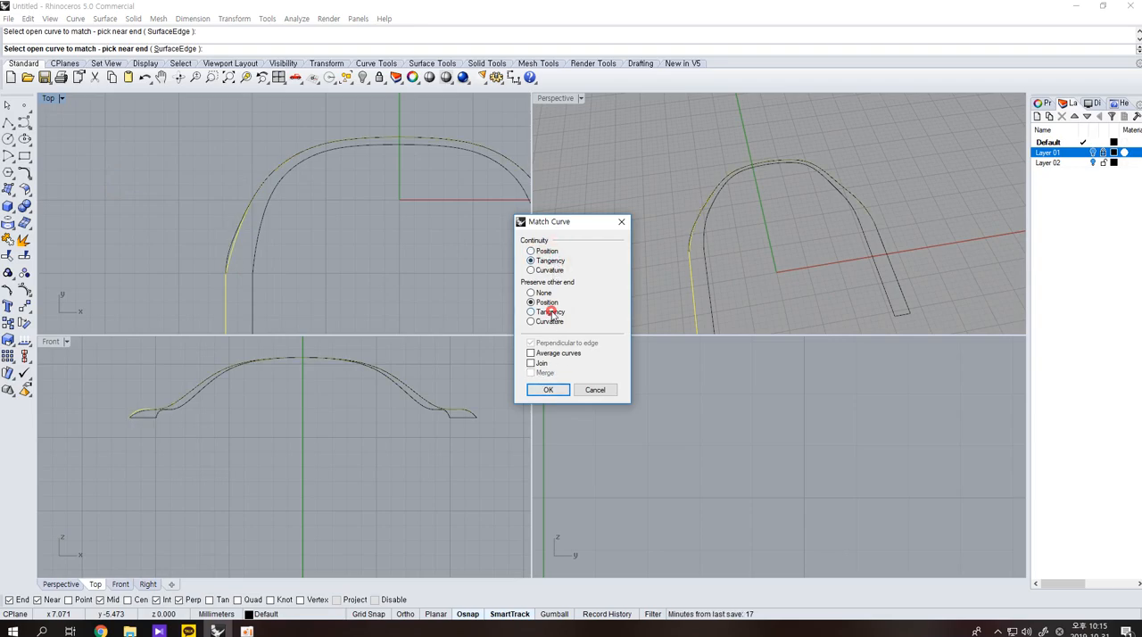
{"action": "left_click", "coordinate": [548, 389]}
Match the other three arc ends to their adjoining armrest lines with the same Match Curve settings.
{"action": "right_click", "coordinate": [259, 271]}
{"action": "left_click", "coordinate": [256, 267]}
{"action": "left_click", "coordinate": [254, 286]}
{"action": "scroll", "coordinate": [323, 273], "scroll_direction": "down", "scroll_amount": 2}
{"action": "right_click", "coordinate": [323, 273]}
{"action": "right_click_drag", "start_coordinate": [435, 286], "coordinate": [355, 277]}
{"action": "right_click", "coordinate": [425, 262]}
{"action": "left_click", "coordinate": [425, 260]}
{"action": "left_click", "coordinate": [426, 273]}
{"action": "right_click", "coordinate": [434, 271]}
{"action": "right_click", "coordinate": [437, 269]}
{"action": "left_click", "coordinate": [441, 256]}
{"action": "left_click", "coordinate": [445, 275]}
{"action": "right_click", "coordinate": [454, 271]}
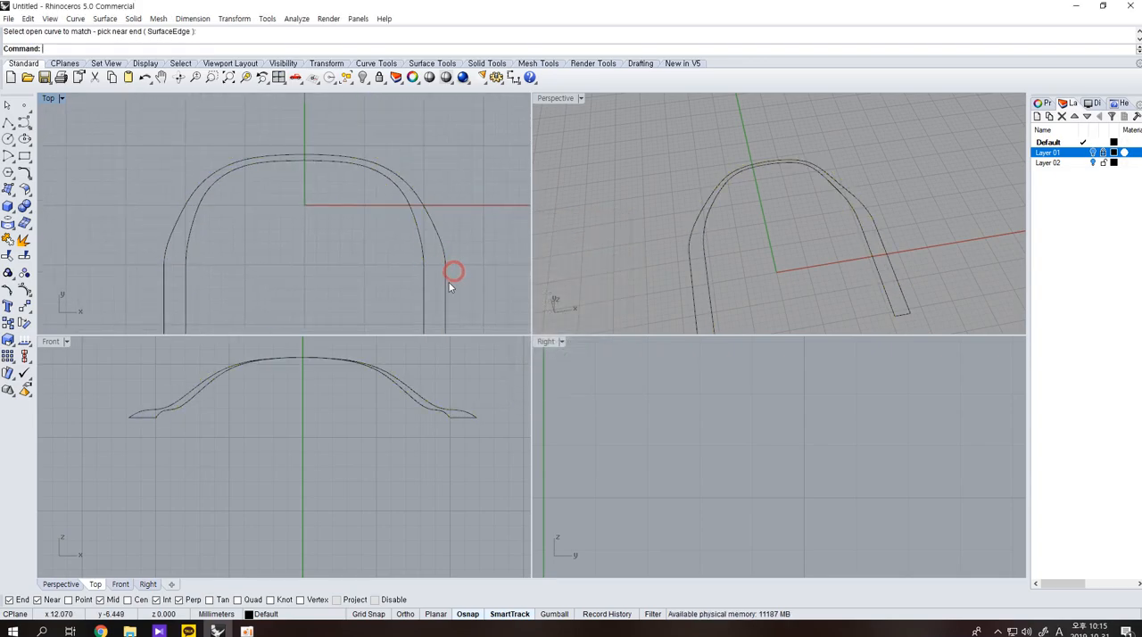
{"action": "left_click_drag", "start_coordinate": [464, 291], "coordinate": [378, 203]}
{"action": "key", "text": "Escape"}
{"action": "left_click", "coordinate": [445, 272]}
{"action": "left_click", "coordinate": [426, 274]}
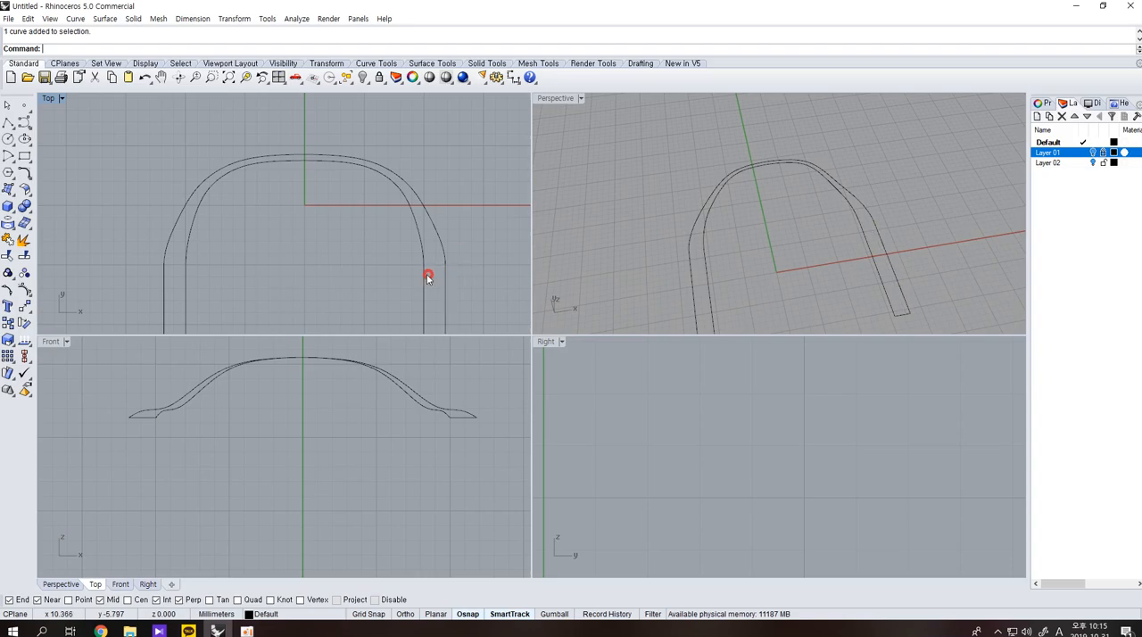
{"action": "left_click", "coordinate": [24, 173]}
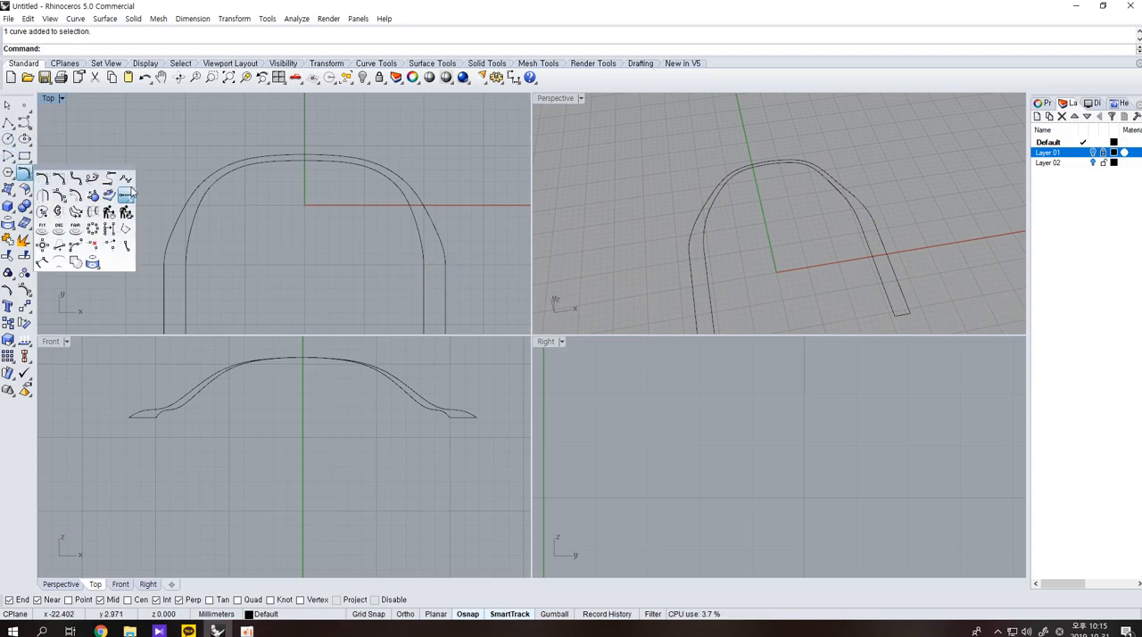
{"action": "left_click", "coordinate": [126, 178]}
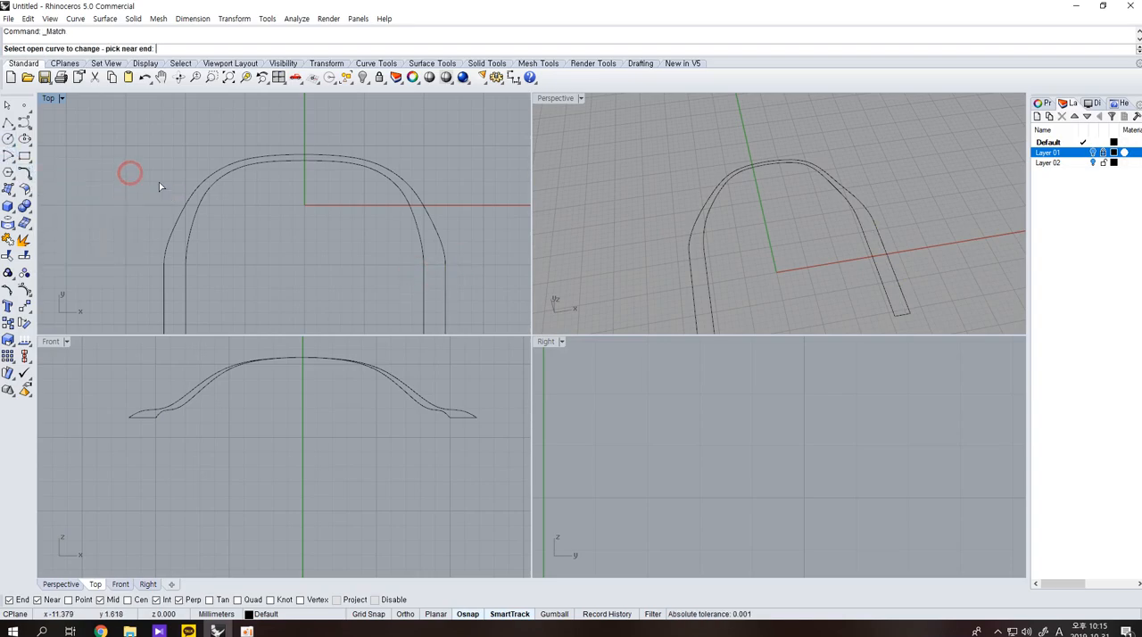
{"action": "key", "text": "Escape"}
Align the twelve lower control points of both arcs to the height of the armrest lines with Set Points in the right view.
{"action": "scroll", "coordinate": [424, 268], "scroll_direction": "down", "scroll_amount": 3}
{"action": "right_click_drag", "start_coordinate": [727, 280], "coordinate": [834, 204]}
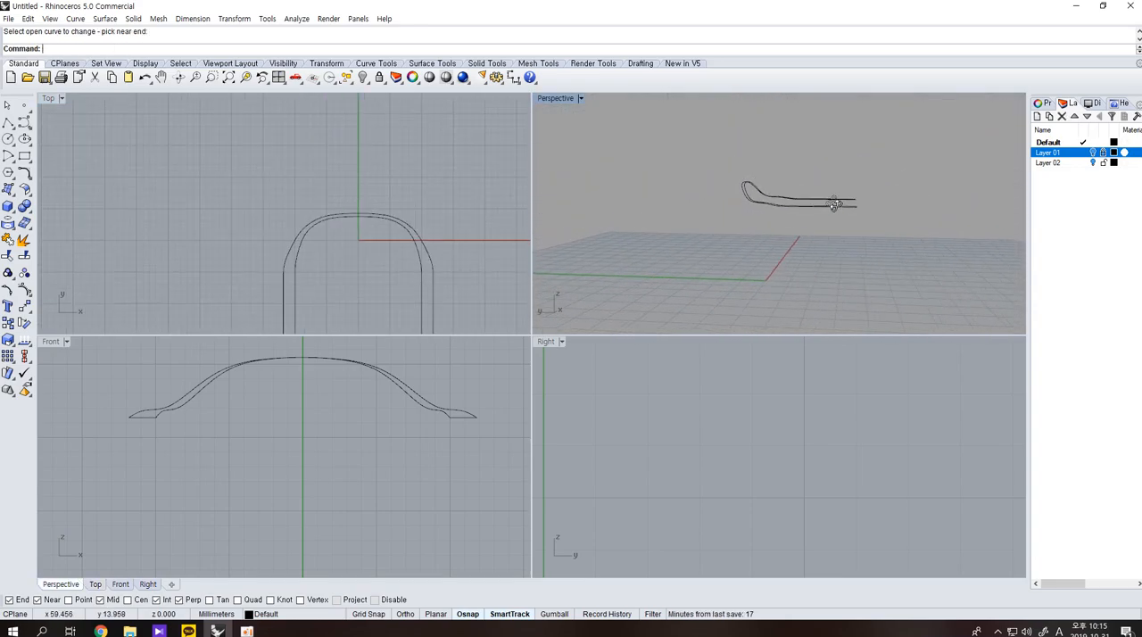
{"action": "scroll", "coordinate": [412, 410], "scroll_direction": "up", "scroll_amount": 4}
{"action": "scroll", "coordinate": [723, 480], "scroll_direction": "down", "scroll_amount": 15}
{"action": "right_click_drag", "start_coordinate": [721, 437], "coordinate": [769, 448]}
{"action": "scroll", "coordinate": [750, 435], "scroll_direction": "up", "scroll_amount": 6}
{"action": "left_click_drag", "start_coordinate": [777, 462], "coordinate": [772, 504]}
{"action": "key", "text": "F10"}
{"action": "scroll", "coordinate": [700, 425], "scroll_direction": "up", "scroll_amount": 2}
{"action": "left_click_drag", "start_coordinate": [681, 424], "coordinate": [848, 462]}
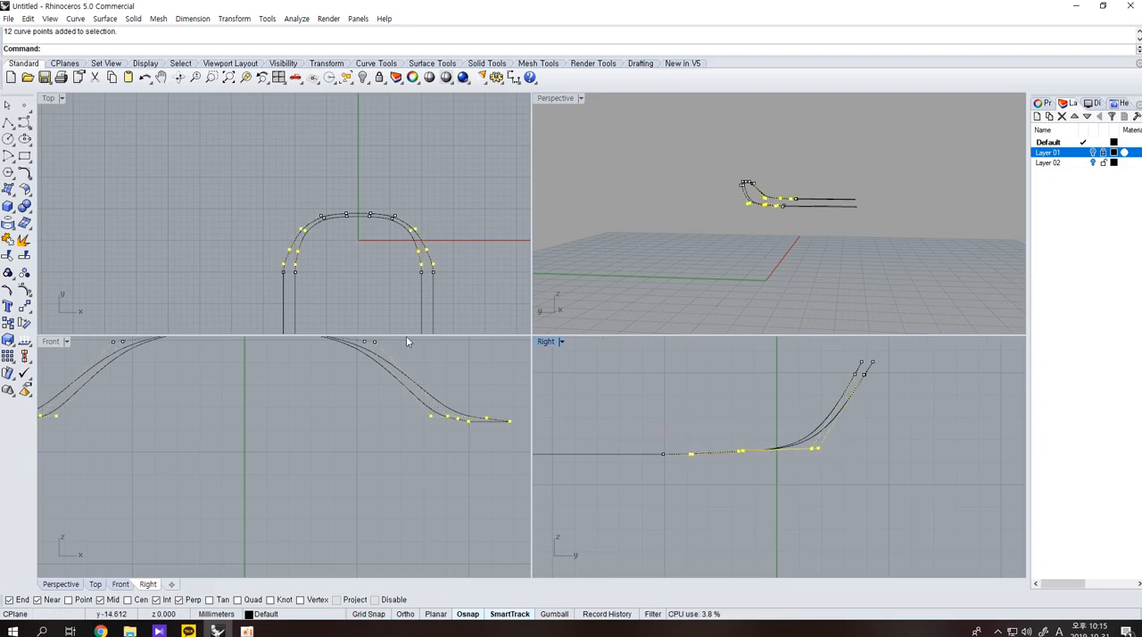
{"action": "left_click", "coordinate": [24, 289]}
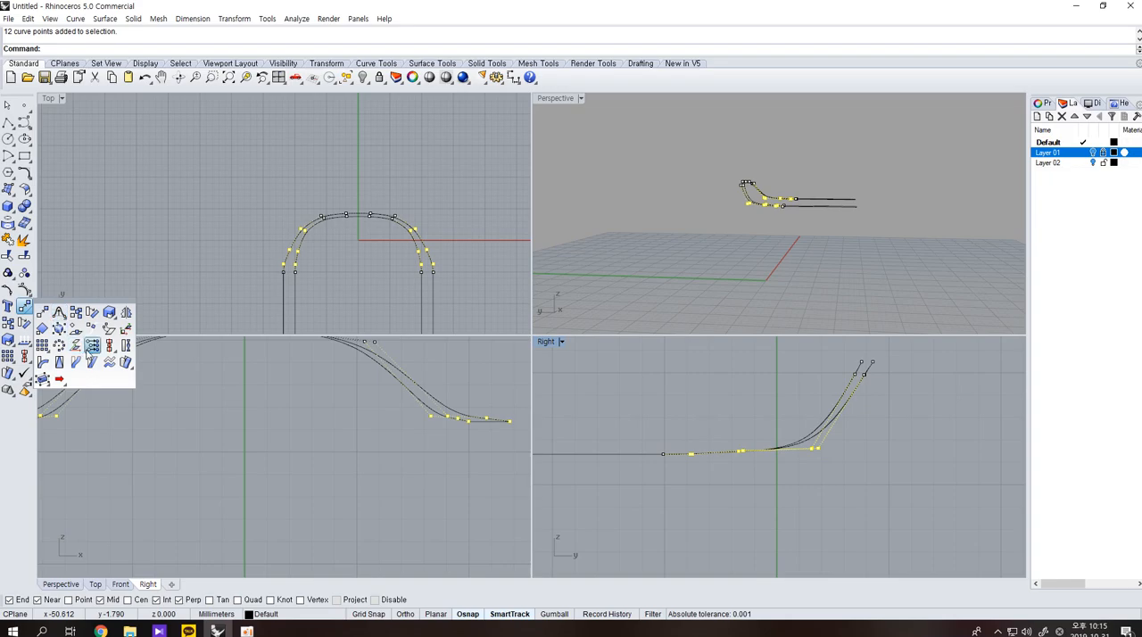
{"action": "left_click", "coordinate": [87, 346]}
{"action": "left_click", "coordinate": [552, 344]}
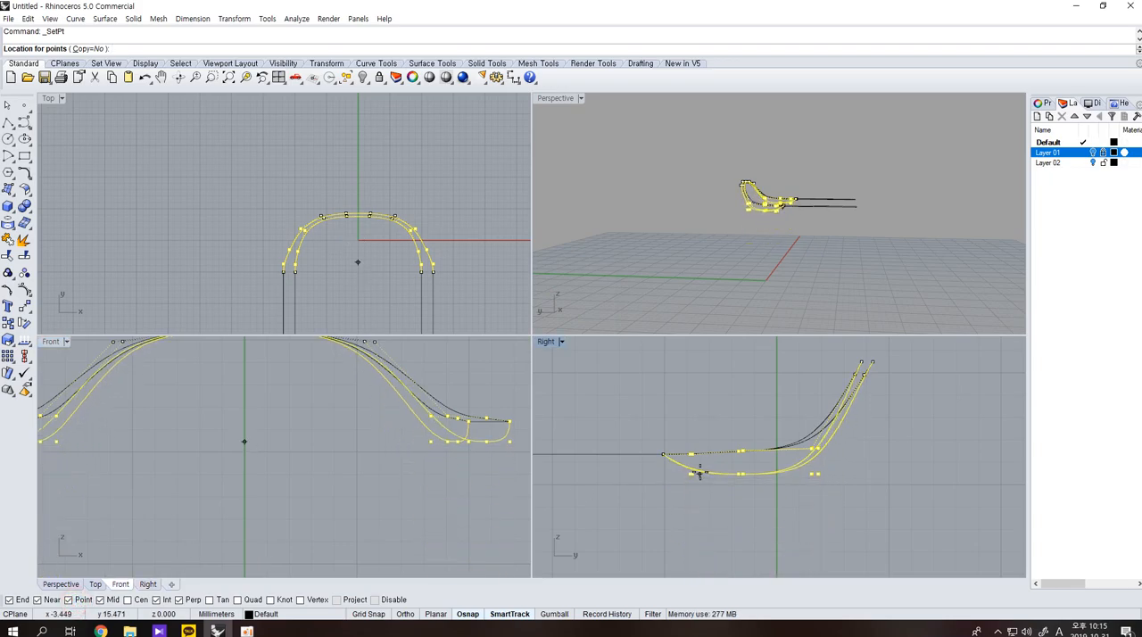
{"action": "left_click", "coordinate": [740, 494]}
{"action": "mouse_move", "coordinate": [803, 287]}
{"action": "right_mouse_down"}
{"action": "mouse_move", "coordinate": [821, 295]}
{"action": "mouse_move", "coordinate": [803, 282]}
{"action": "right_mouse_up"}
{"action": "key", "text": "Escape"}
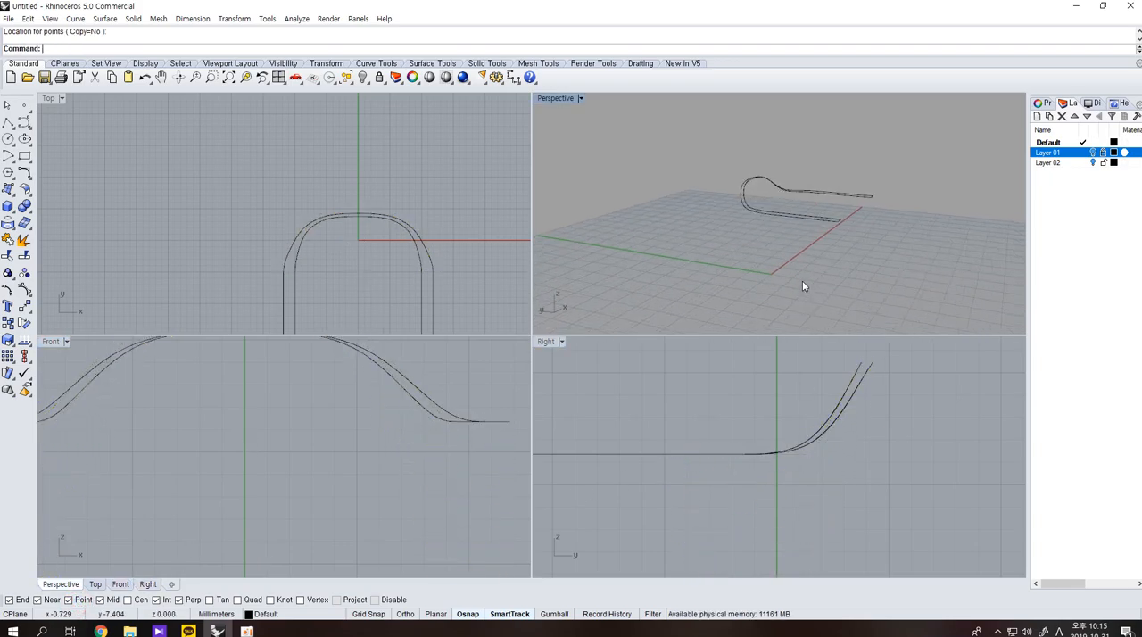
Scale the four control points at the foot of the backrest bend inward in one direction, from the arc's centre, in the front view.
{"action": "right_click_drag", "start_coordinate": [297, 384], "coordinate": [303, 435]}
{"action": "left_click", "coordinate": [395, 418]}
{"action": "left_click", "coordinate": [399, 429], "text": "shift"}
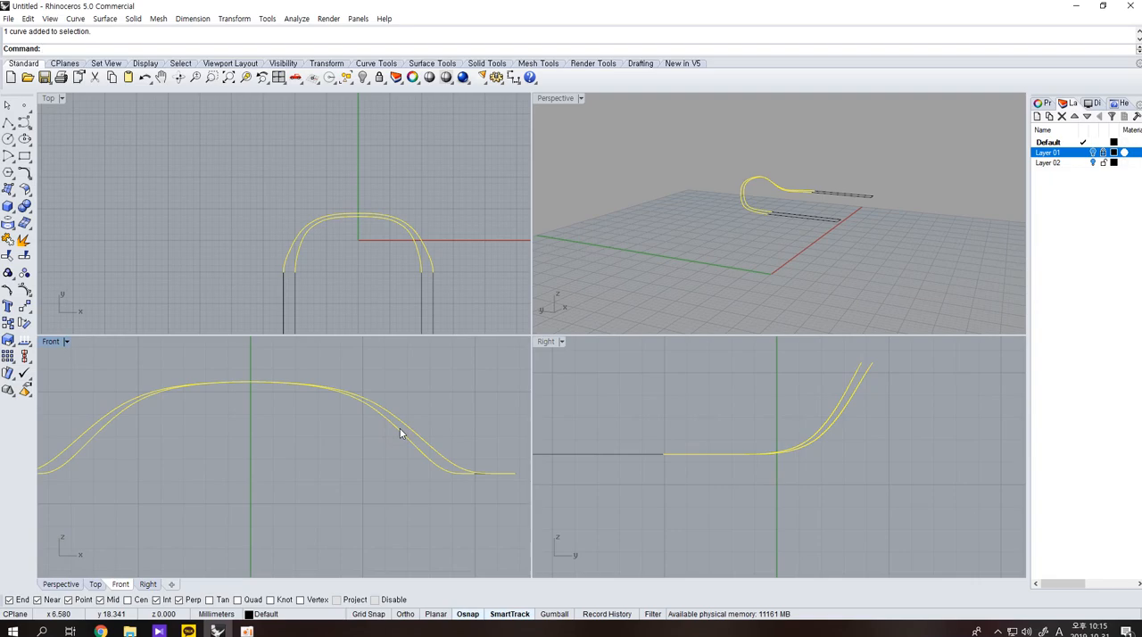
{"action": "right_click", "coordinate": [408, 450]}
{"action": "scroll", "coordinate": [789, 430], "scroll_direction": "up", "scroll_amount": 2}
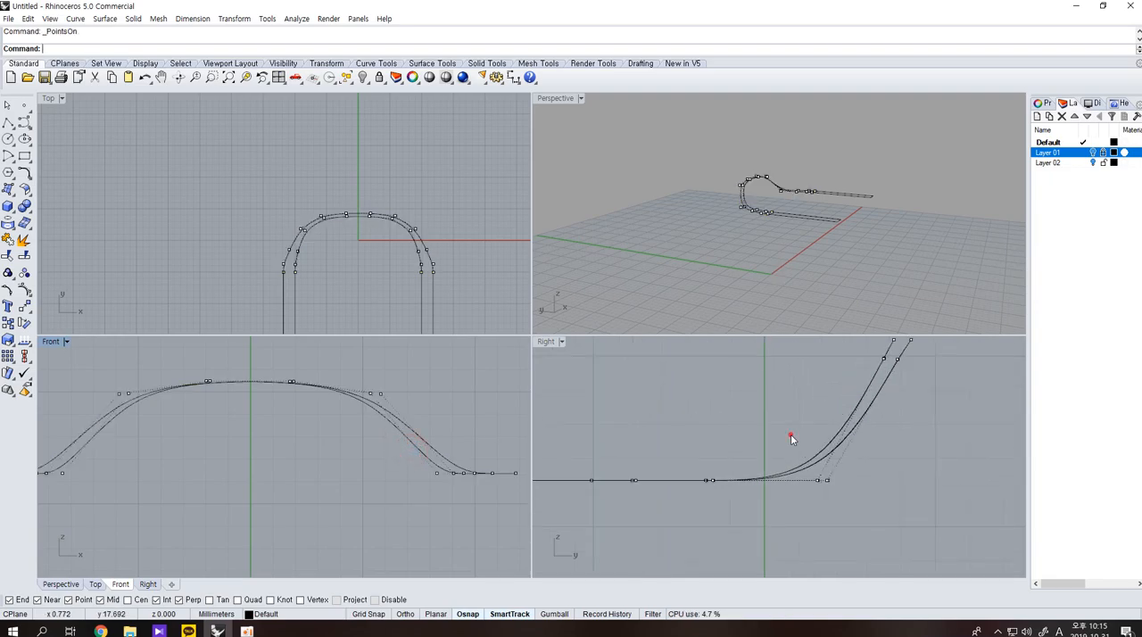
{"action": "left_click_drag", "start_coordinate": [791, 437], "coordinate": [839, 492]}
{"action": "scroll", "coordinate": [486, 406], "scroll_direction": "down", "scroll_amount": 1}
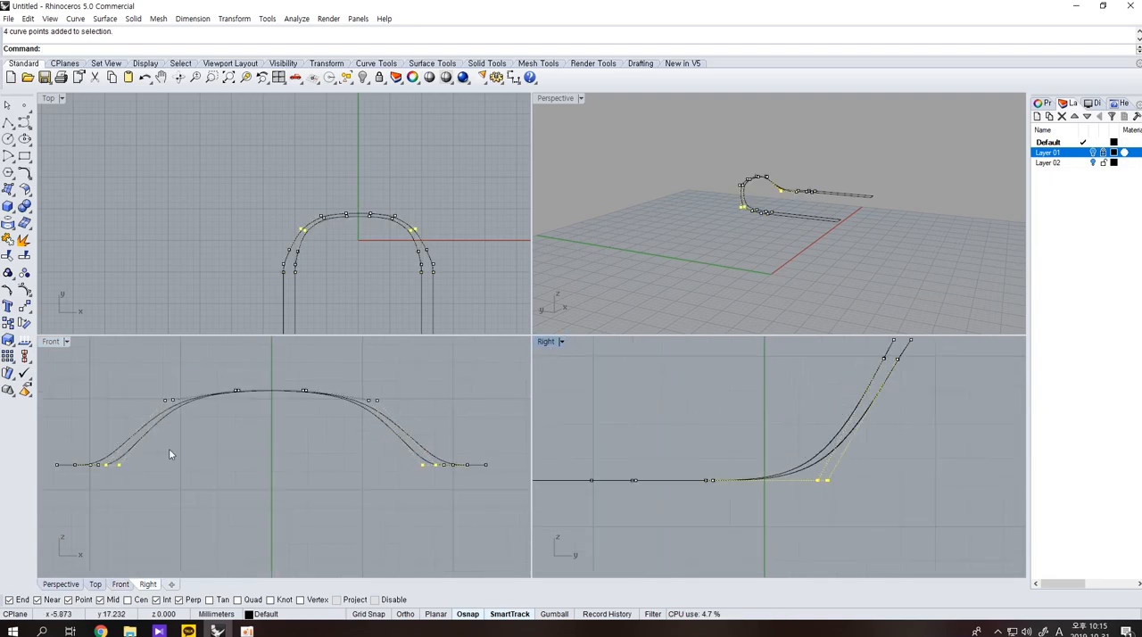
{"action": "right_click", "coordinate": [12, 342]}
{"action": "left_click", "coordinate": [12, 345]}
{"action": "left_click", "coordinate": [60, 349]}
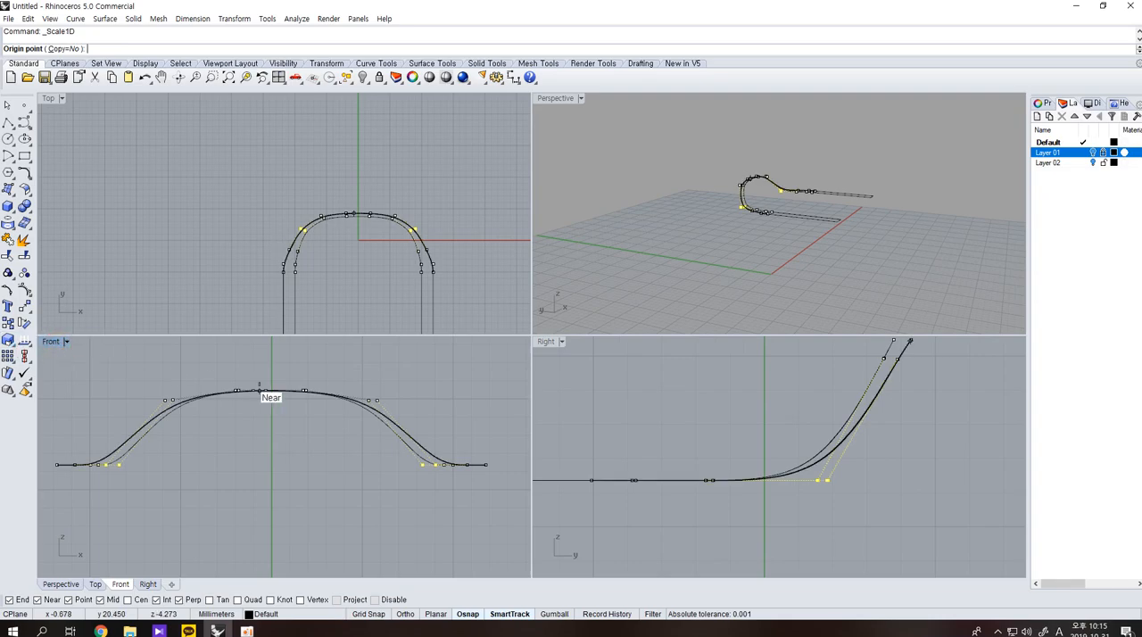
{"action": "left_click", "coordinate": [271, 391]}
{"action": "left_click", "coordinate": [76, 365], "text": "shift"}
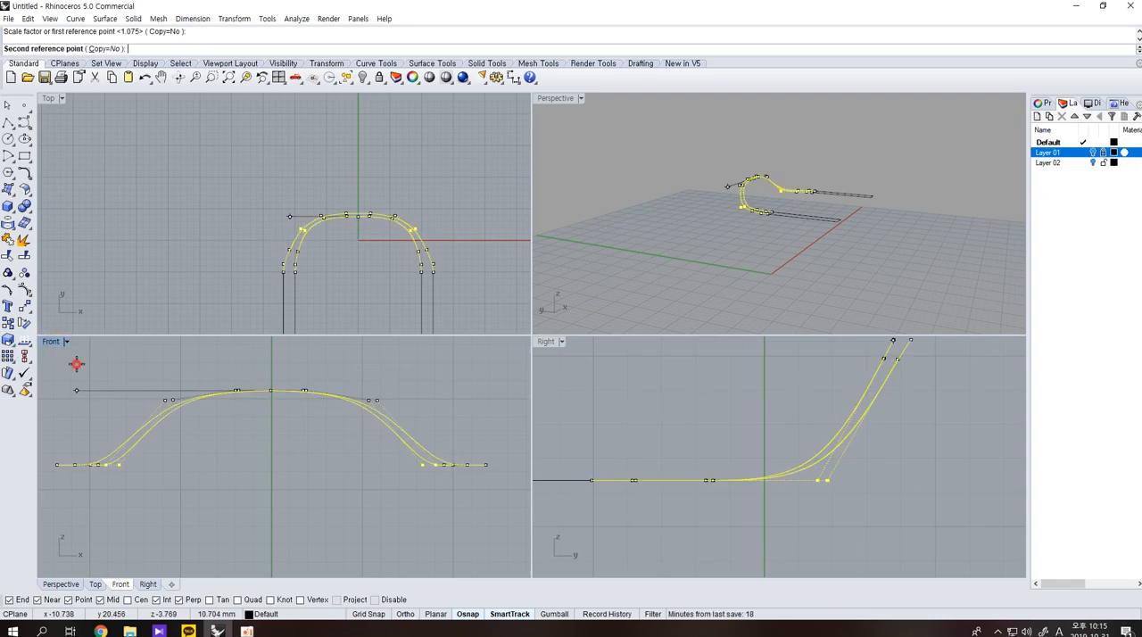
{"action": "left_click", "coordinate": [123, 370]}
Join the outer and inner arcs with their adjoining armrest lines into two continuous rail curves.
{"action": "right_click_drag", "start_coordinate": [741, 268], "coordinate": [815, 231]}
{"action": "scroll", "coordinate": [767, 247], "scroll_direction": "up", "scroll_amount": 3}
{"action": "left_click_drag", "start_coordinate": [933, 323], "coordinate": [675, 174]}
{"action": "left_click", "coordinate": [807, 202]}
{"action": "left_click", "coordinate": [838, 300]}
{"action": "left_click", "coordinate": [782, 292], "text": "shift"}
{"action": "left_click_drag", "start_coordinate": [739, 242], "coordinate": [673, 209], "text": "shift"}
{"action": "left_click_drag", "start_coordinate": [882, 241], "coordinate": [861, 145], "text": "shift"}
{"action": "left_click", "coordinate": [879, 186]}
{"action": "right_click_drag", "start_coordinate": [881, 208], "coordinate": [721, 247]}
Try a two-rail sweep along the outer and inner curves with both armrest end lines as cross sections, and undo it.
{"action": "left_click", "coordinate": [9, 189]}
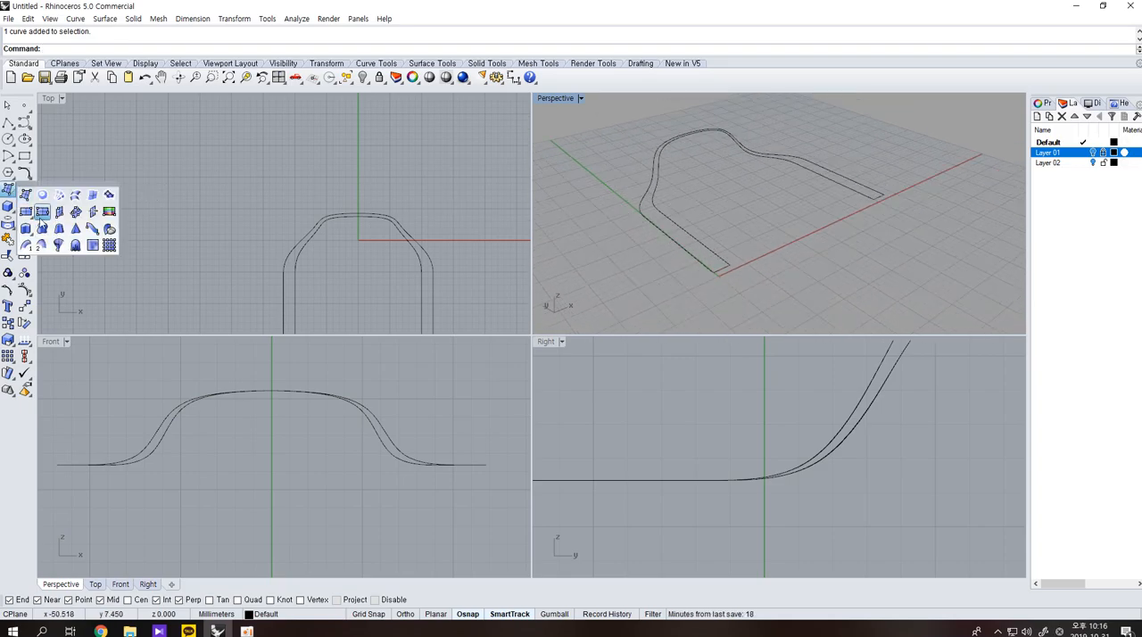
{"action": "left_click", "coordinate": [44, 243]}
{"action": "left_click", "coordinate": [645, 222]}
{"action": "left_click", "coordinate": [665, 217]}
{"action": "left_click", "coordinate": [720, 271]}
{"action": "left_click", "coordinate": [879, 196]}
{"action": "key", "text": "Return"}
{"action": "right_click_drag", "start_coordinate": [908, 252], "coordinate": [678, 273]}
{"action": "key", "text": "ctrl+z"}
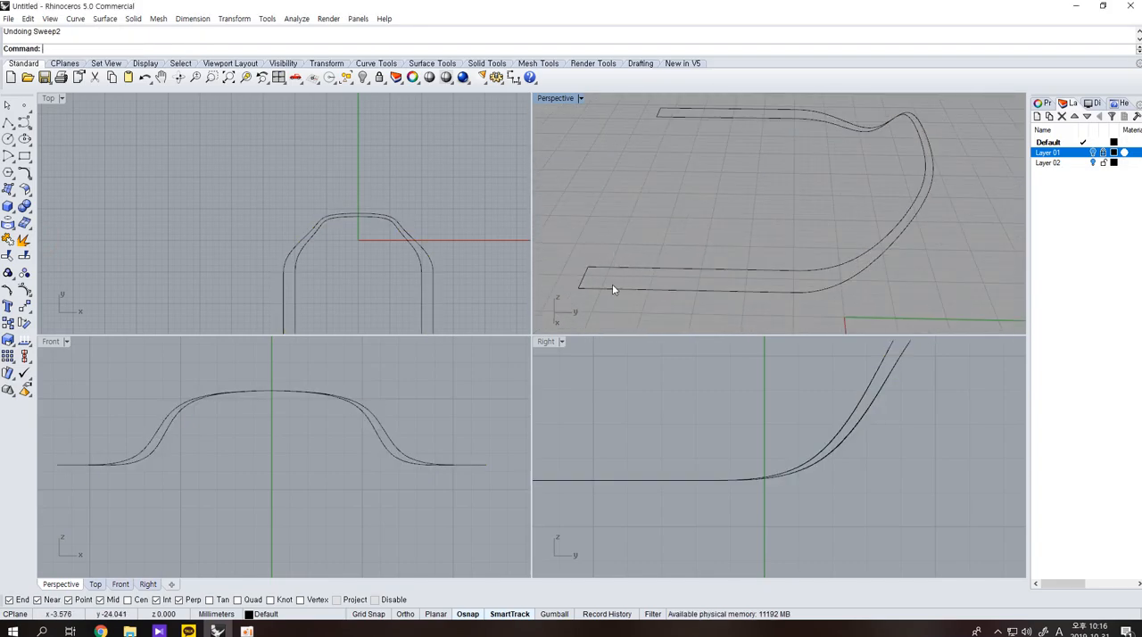
Fillet the two front corners of the left armrest outline with a radius of 0.5.
{"action": "scroll", "coordinate": [511, 194], "scroll_direction": "down", "scroll_amount": 2}
{"action": "right_click_drag", "start_coordinate": [513, 193], "coordinate": [502, 134]}
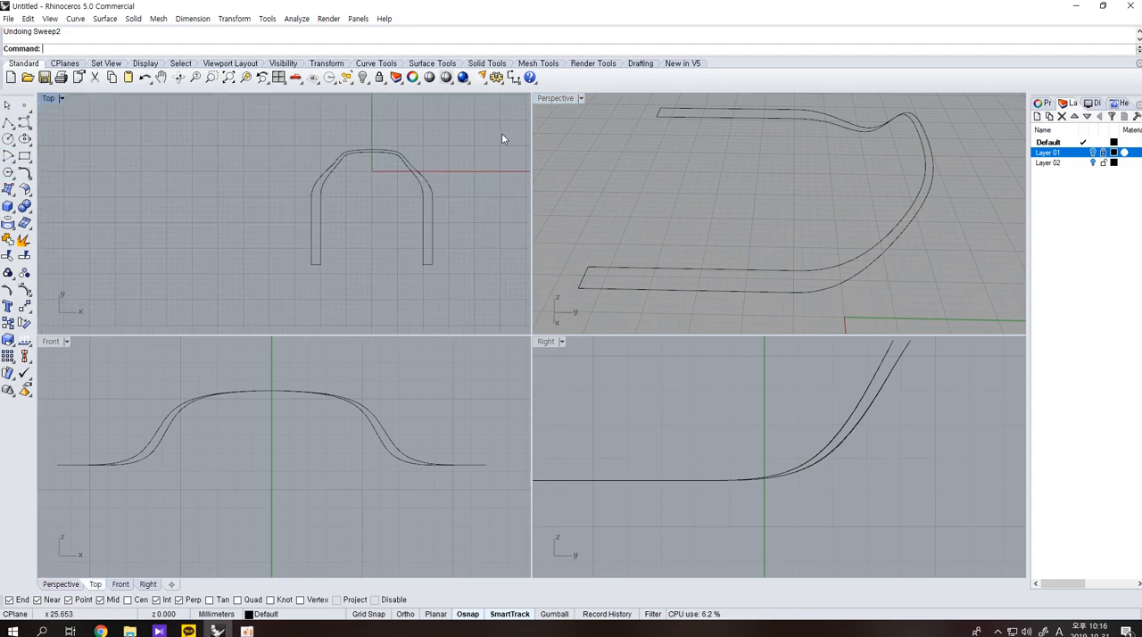
{"action": "left_click", "coordinate": [515, 80]}
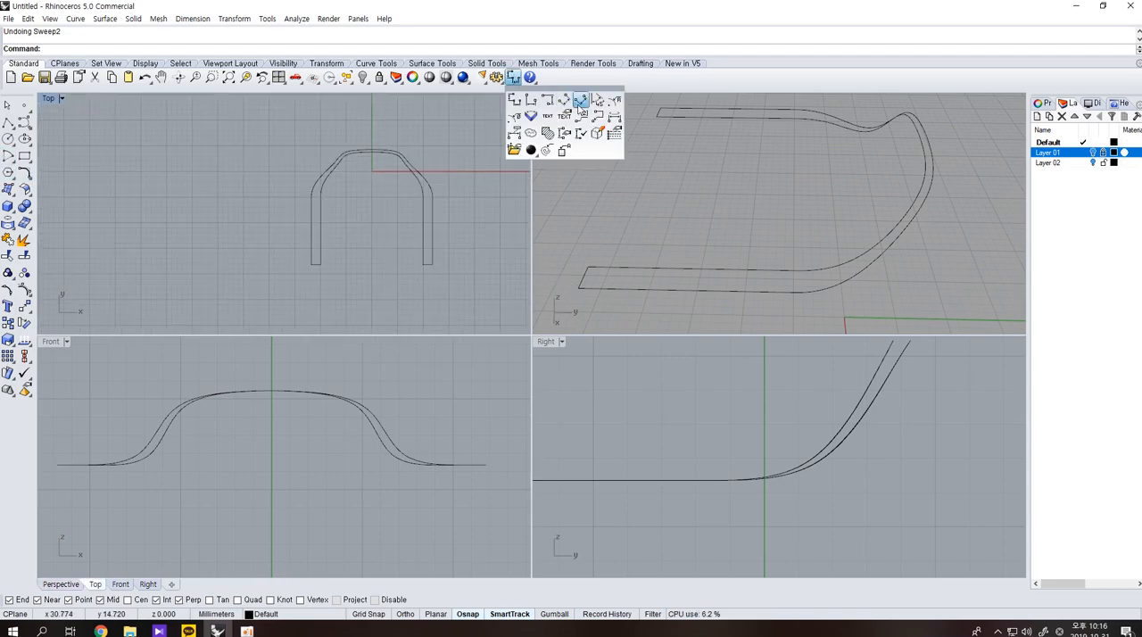
{"action": "left_click", "coordinate": [24, 173]}
{"action": "scroll", "coordinate": [306, 253], "scroll_direction": "up", "scroll_amount": 5}
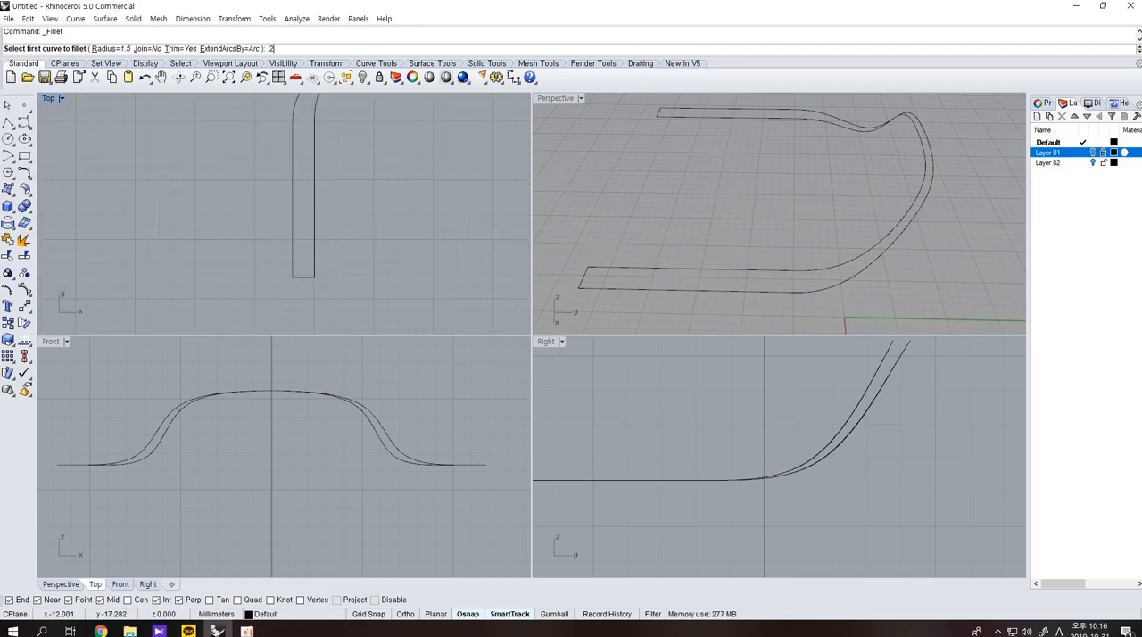
{"action": "type", "text": "0.5"}
{"action": "key", "text": "Return"}
{"action": "left_click", "coordinate": [291, 264]}
{"action": "left_click", "coordinate": [300, 278]}
{"action": "scroll", "coordinate": [302, 277], "scroll_direction": "up", "scroll_amount": 4}
{"action": "key", "text": "space"}
{"action": "left_click", "coordinate": [305, 278]}
{"action": "left_click", "coordinate": [319, 266]}
{"action": "scroll", "coordinate": [319, 267], "scroll_direction": "down", "scroll_amount": 6}
Fillet the two front corners of the right armrest outline with the same radius.
{"action": "right_click_drag", "start_coordinate": [417, 278], "coordinate": [316, 269]}
{"action": "scroll", "coordinate": [405, 263], "scroll_direction": "up", "scroll_amount": 4}
{"action": "key", "text": "space"}
{"action": "left_click", "coordinate": [417, 254]}
{"action": "left_click", "coordinate": [436, 263]}
{"action": "scroll", "coordinate": [450, 267], "scroll_direction": "down", "scroll_amount": 4}
{"action": "left_click_drag", "start_coordinate": [458, 280], "coordinate": [425, 256]}
{"action": "left_click", "coordinate": [437, 267]}
{"action": "scroll", "coordinate": [436, 266], "scroll_direction": "up", "scroll_amount": 4}
{"action": "left_click", "coordinate": [436, 266]}
{"action": "left_click", "coordinate": [429, 264]}
{"action": "scroll", "coordinate": [434, 282], "scroll_direction": "down", "scroll_amount": 2}
Undo the corner fillets on both armrest ends.
{"action": "key", "text": "ctrl+z"}
{"action": "key", "text": "ctrl+z"}
{"action": "key", "text": "ctrl+z"}
{"action": "key", "text": "ctrl+z"}
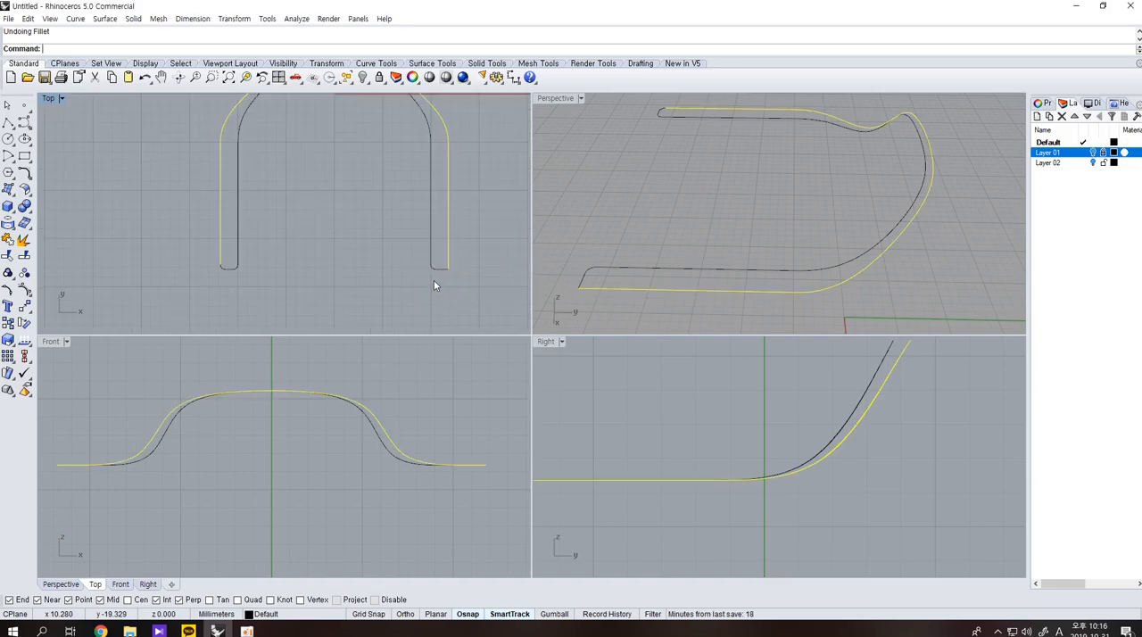
{"action": "left_click", "coordinate": [331, 275]}
{"action": "right_click_drag", "start_coordinate": [331, 252], "coordinate": [324, 288]}
{"action": "scroll", "coordinate": [325, 287], "scroll_direction": "down", "scroll_amount": 2}
Sweep a surface along the outer and inner rails, using the two square armrest end lines as cross sections.
{"action": "left_click", "coordinate": [14, 194]}
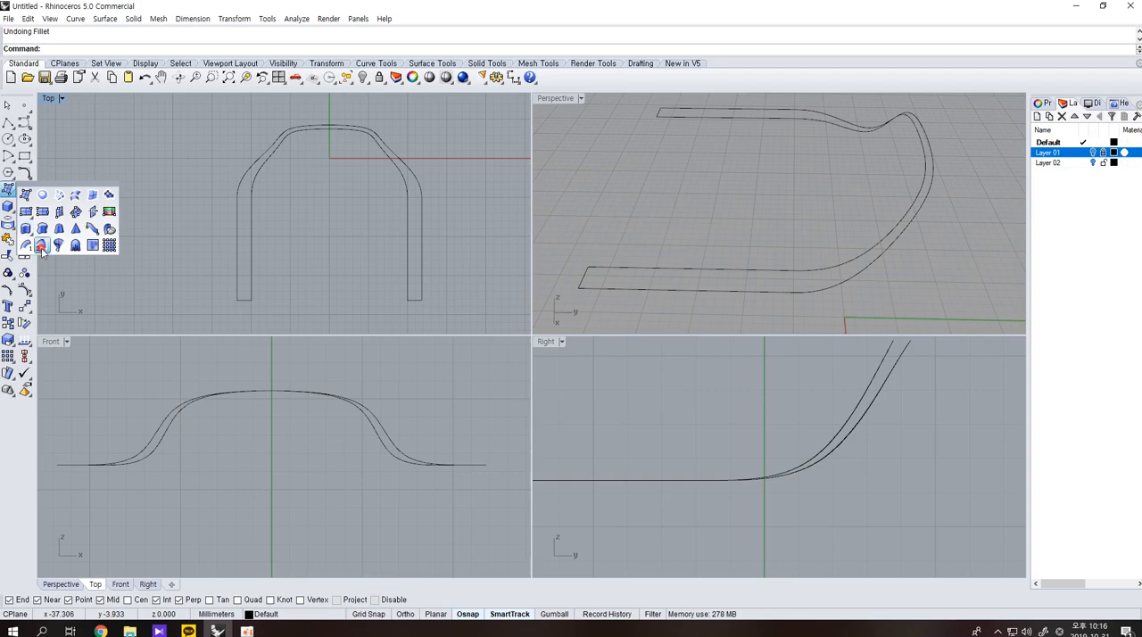
{"action": "left_click", "coordinate": [42, 249]}
{"action": "left_click", "coordinate": [238, 247]}
{"action": "left_click", "coordinate": [254, 247]}
{"action": "left_click", "coordinate": [244, 298]}
{"action": "left_click", "coordinate": [416, 301]}
{"action": "key", "text": "Return"}
{"action": "key", "text": "Return"}
{"action": "scroll", "coordinate": [295, 295], "scroll_direction": "up", "scroll_amount": 3}
{"action": "right_click_drag", "start_coordinate": [642, 236], "coordinate": [611, 247]}
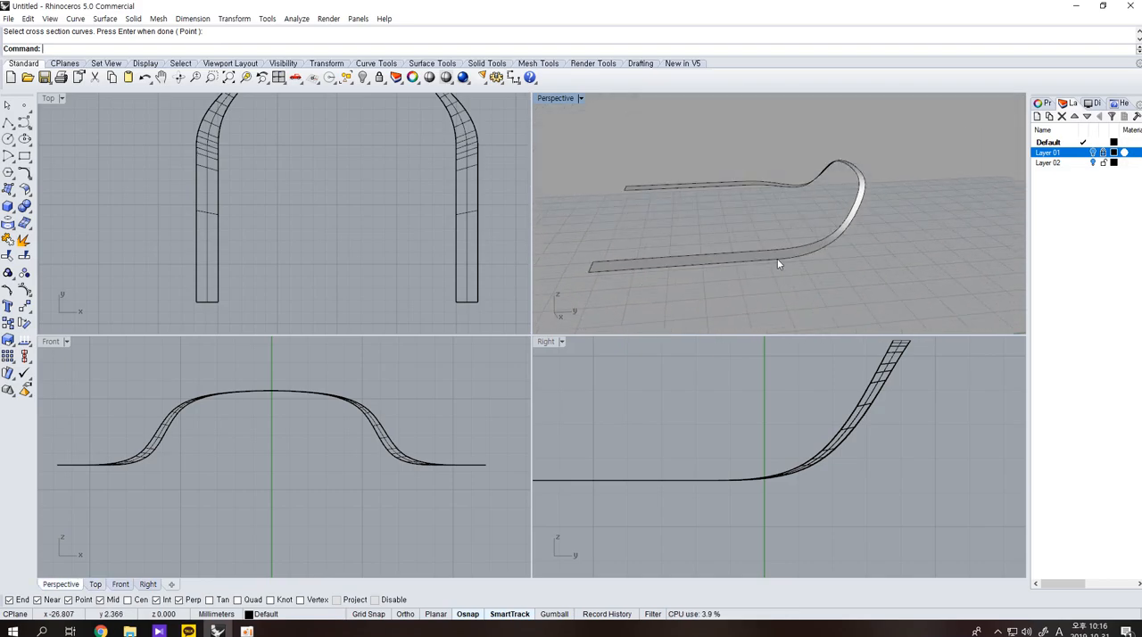
Show the Layer 01 reference pictures to compare the swept surface with the chair, and hide them again.
{"action": "left_click", "coordinate": [803, 260]}
{"action": "left_click", "coordinate": [838, 298]}
{"action": "left_click", "coordinate": [802, 258]}
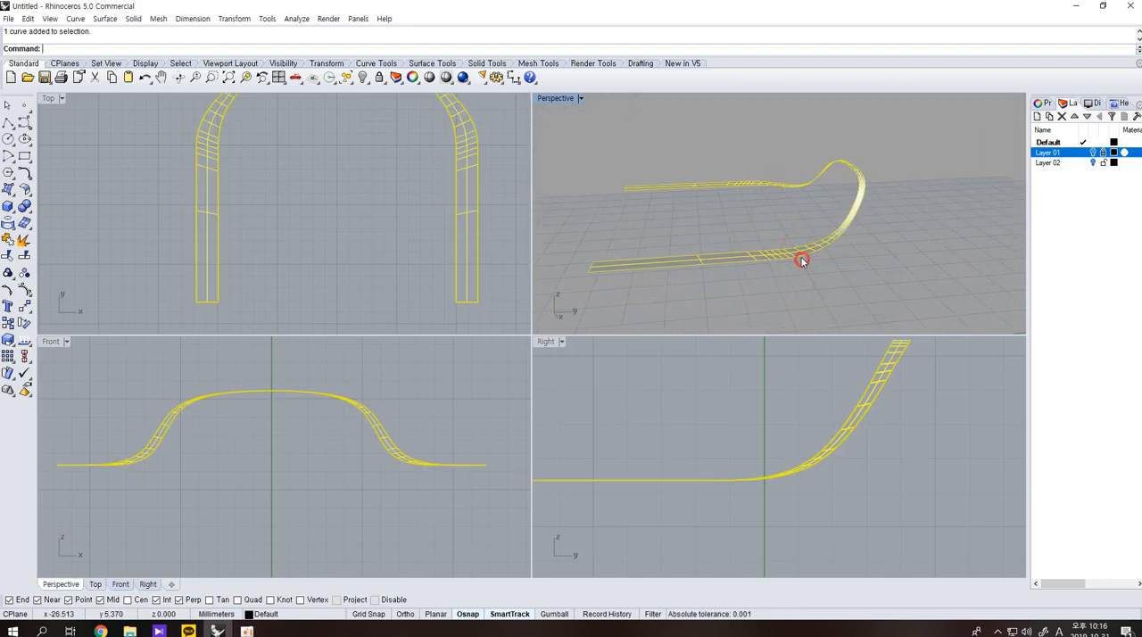
{"action": "left_click", "coordinate": [833, 270]}
{"action": "right_click_drag", "start_coordinate": [833, 270], "coordinate": [675, 296]}
{"action": "left_click", "coordinate": [1093, 153]}
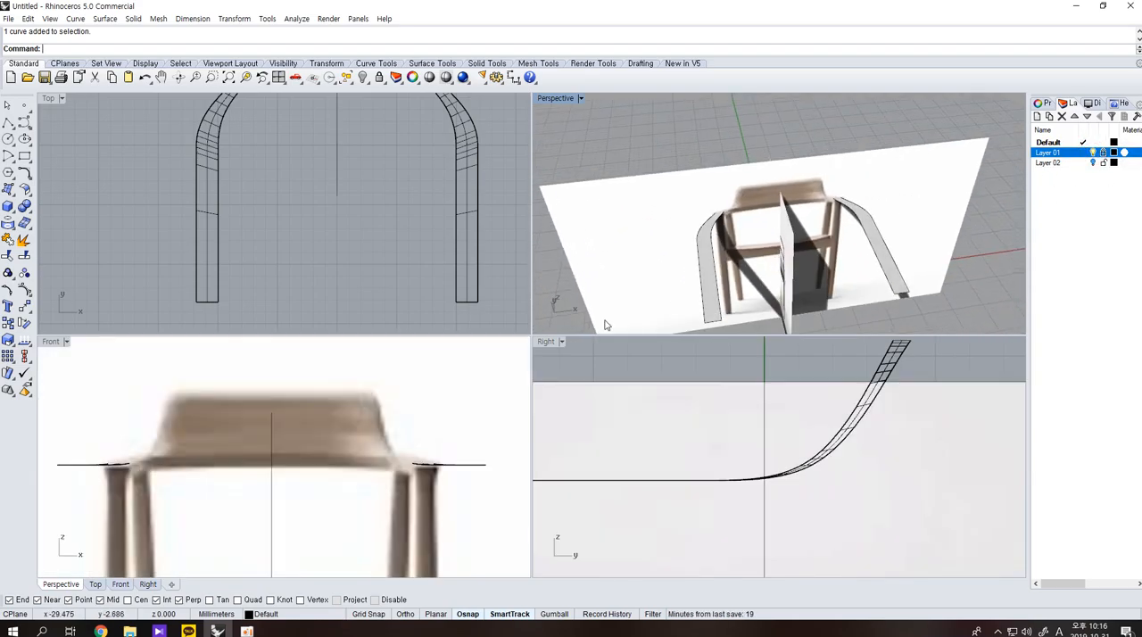
{"action": "scroll", "coordinate": [662, 454], "scroll_direction": "down", "scroll_amount": 6}
{"action": "scroll", "coordinate": [685, 450], "scroll_direction": "down", "scroll_amount": 3}
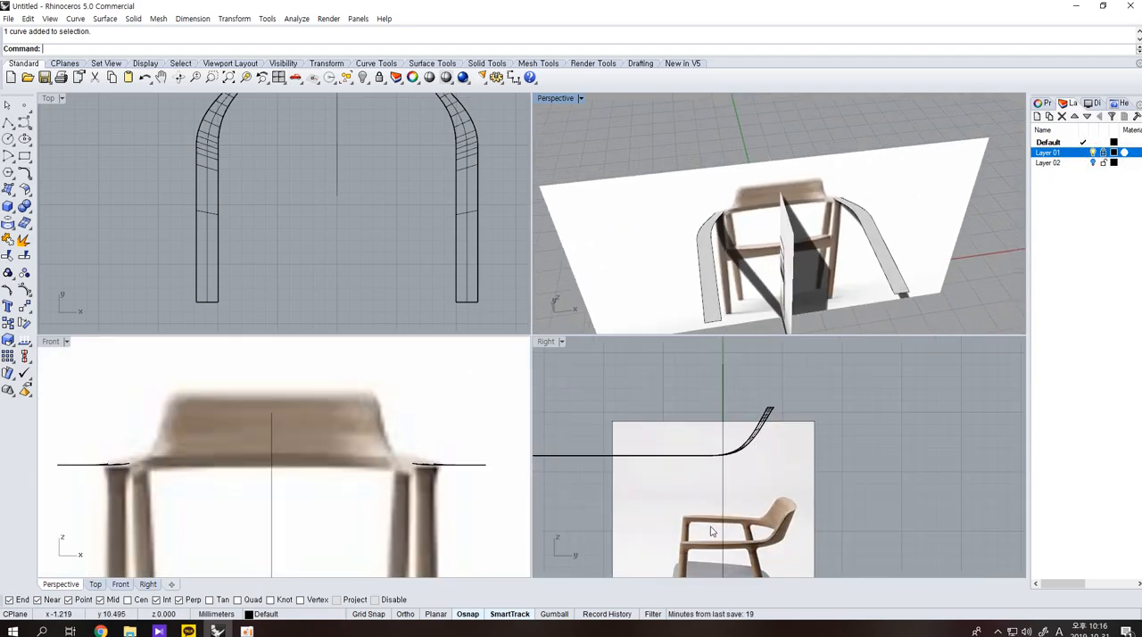
{"action": "left_click", "coordinate": [1092, 162]}
Copy the inner and outer rail curves to the clipboard and move the selected curves straight down in the right view.
{"action": "left_click", "coordinate": [724, 215]}
{"action": "left_click", "coordinate": [721, 225]}
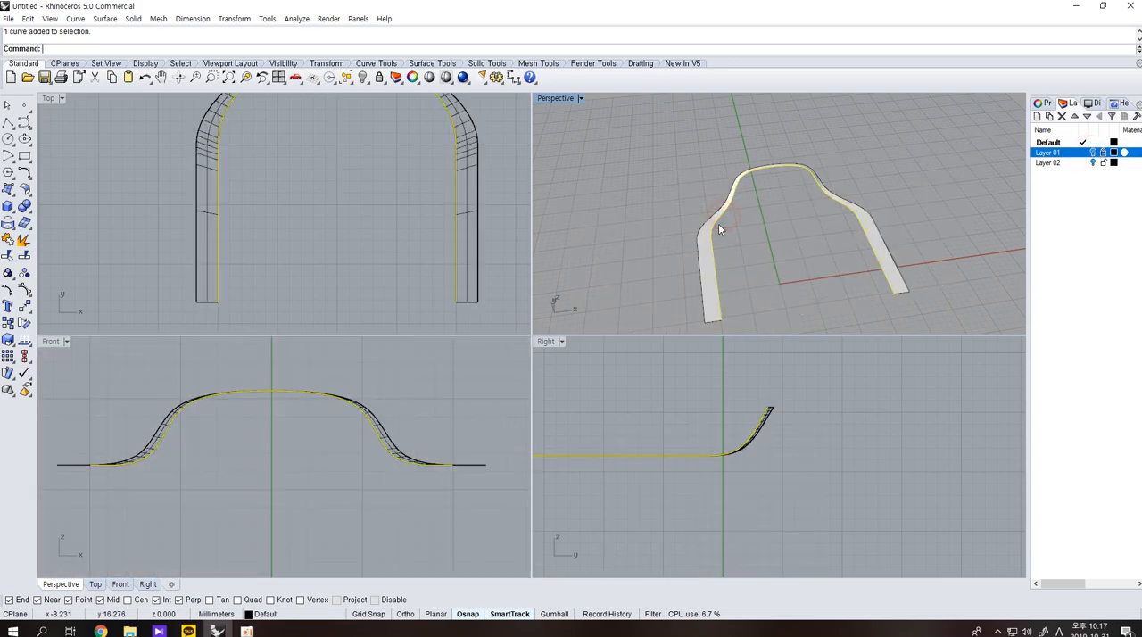
{"action": "left_click", "coordinate": [702, 235]}
{"action": "key", "text": "ctrl+c"}
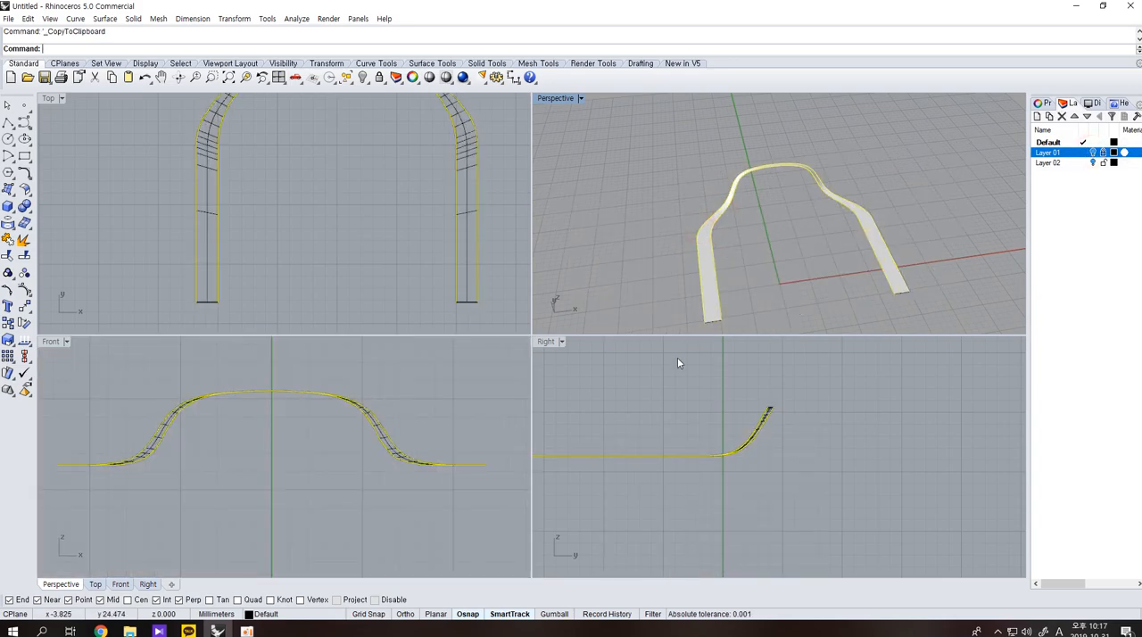
{"action": "type", "text": "ove"}
{"action": "key", "text": "Return"}
{"action": "left_click", "coordinate": [826, 449]}
{"action": "left_click", "coordinate": [824, 449]}
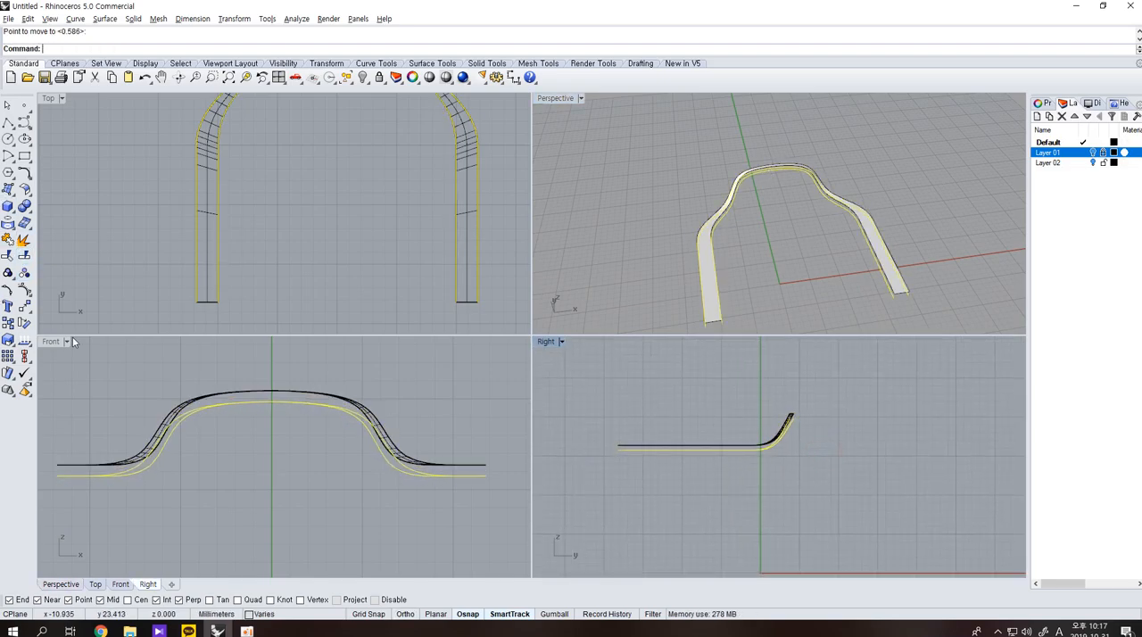
Show the Layer 01 reference pictures to check the lowered rail curves against the chair, and hide them again.
{"action": "left_click", "coordinate": [986, 204]}
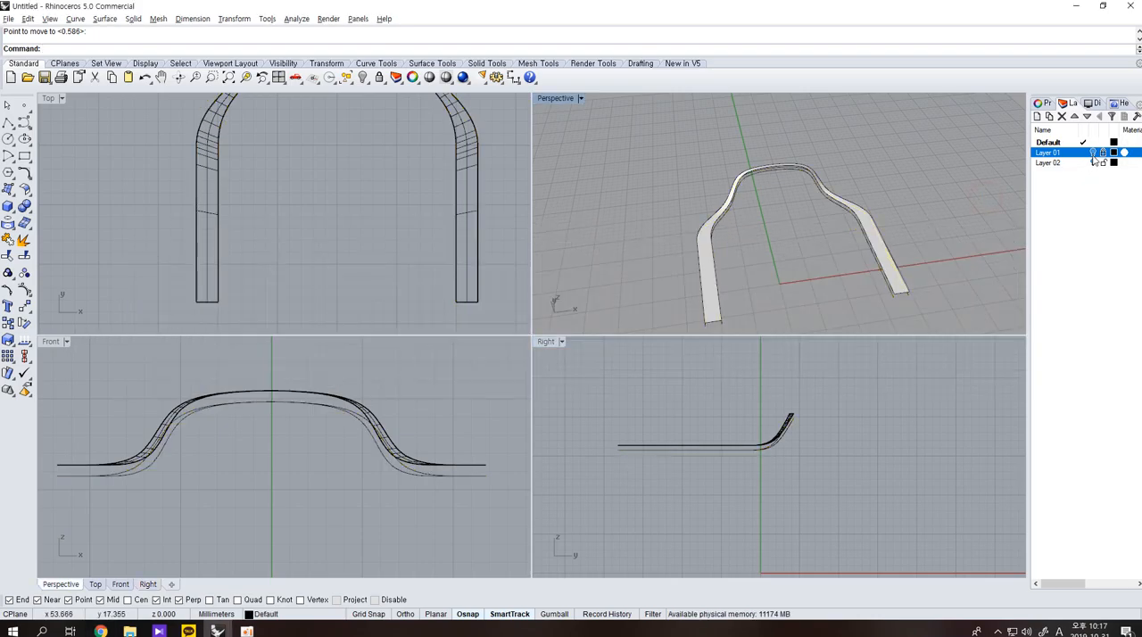
{"action": "left_click", "coordinate": [1093, 161]}
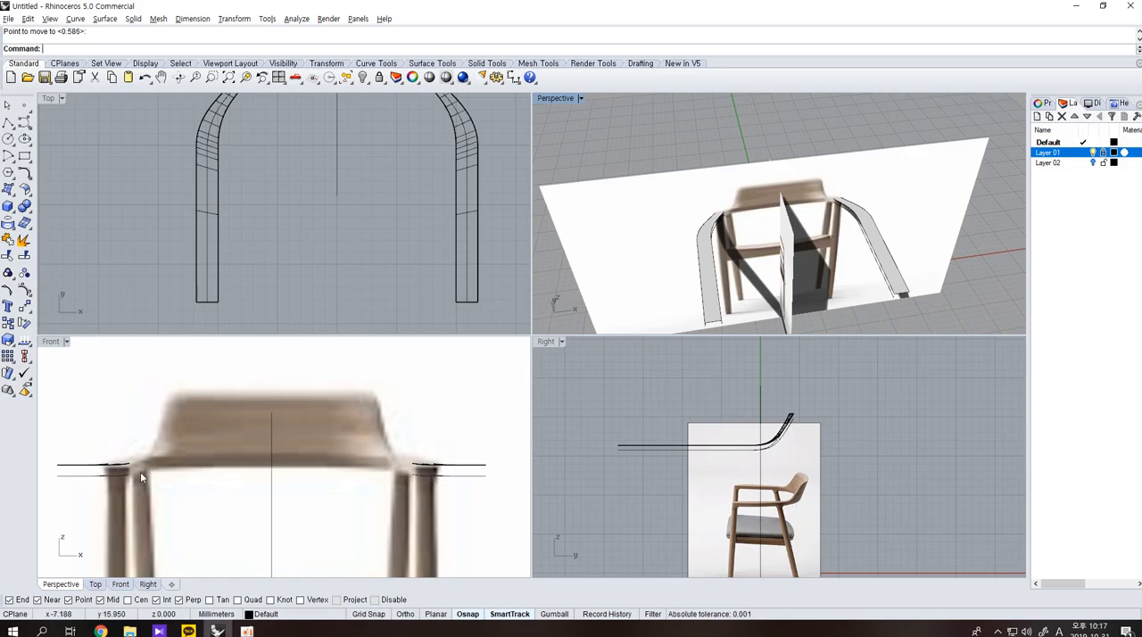
{"action": "left_click", "coordinate": [1094, 163]}
Flatten the two lowered rail curves by setting all their points to the height of their straight armrest parts.
{"action": "left_click", "coordinate": [892, 268]}
{"action": "left_click", "coordinate": [746, 224]}
{"action": "left_click_drag", "start_coordinate": [760, 463], "coordinate": [745, 437]}
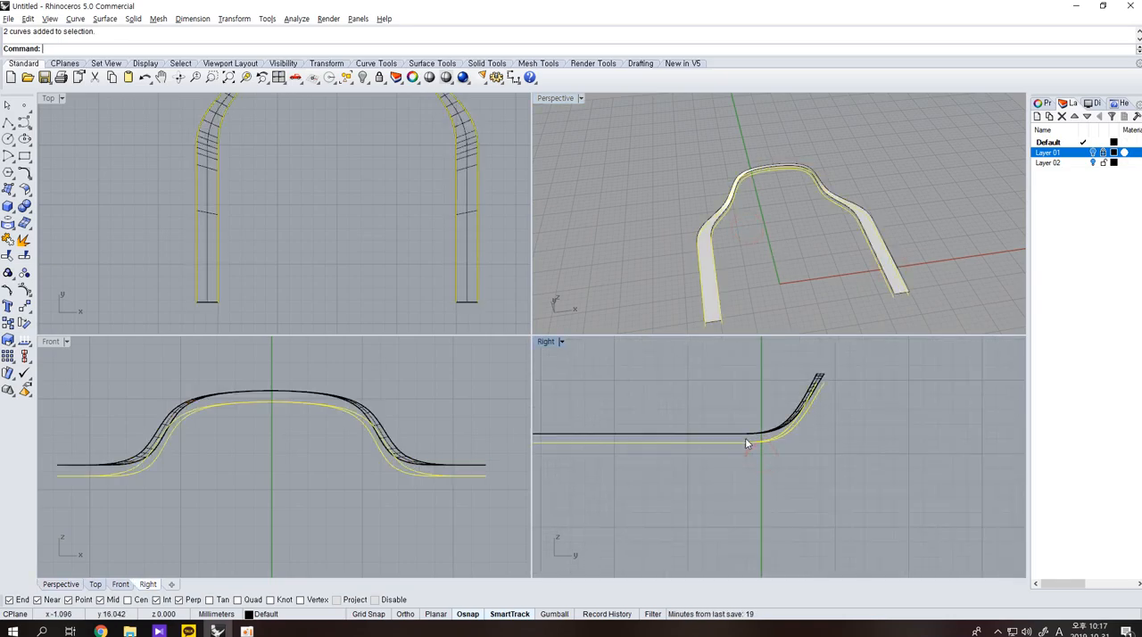
{"action": "left_click", "coordinate": [25, 309]}
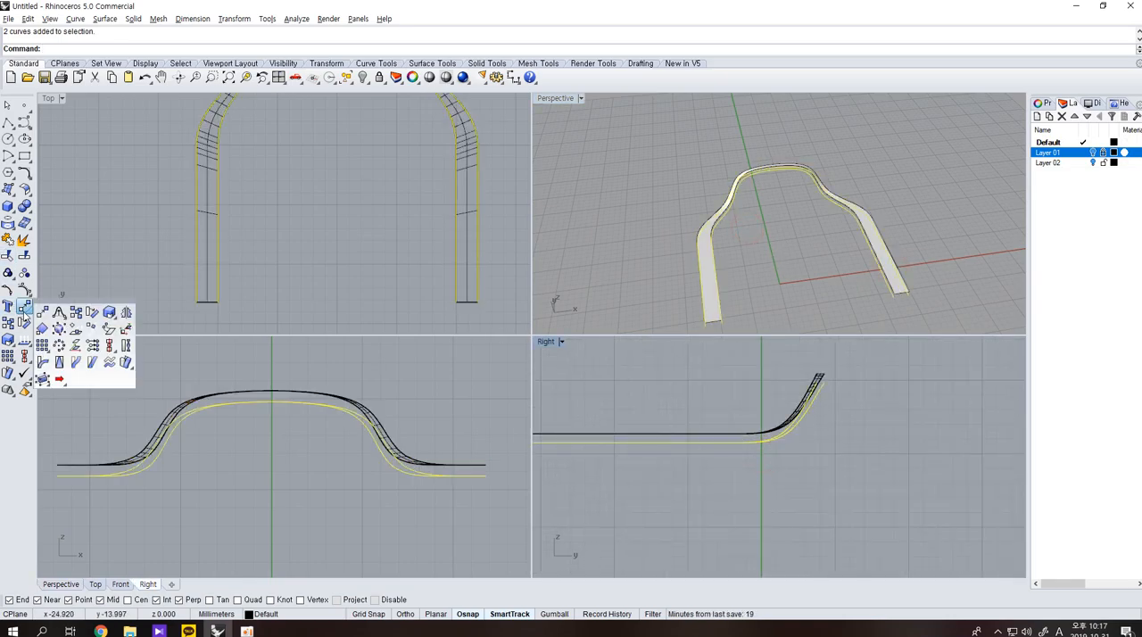
{"action": "left_click", "coordinate": [77, 347]}
{"action": "left_click", "coordinate": [550, 345]}
{"action": "left_click", "coordinate": [694, 443]}
{"action": "left_click", "coordinate": [773, 470]}
Loft an inner side surface between the flattened inner curve and the inner edge of the swept top surface.
{"action": "right_click_drag", "start_coordinate": [962, 261], "coordinate": [778, 279]}
{"action": "type", "text": "Loft"}
{"action": "key", "text": "Return"}
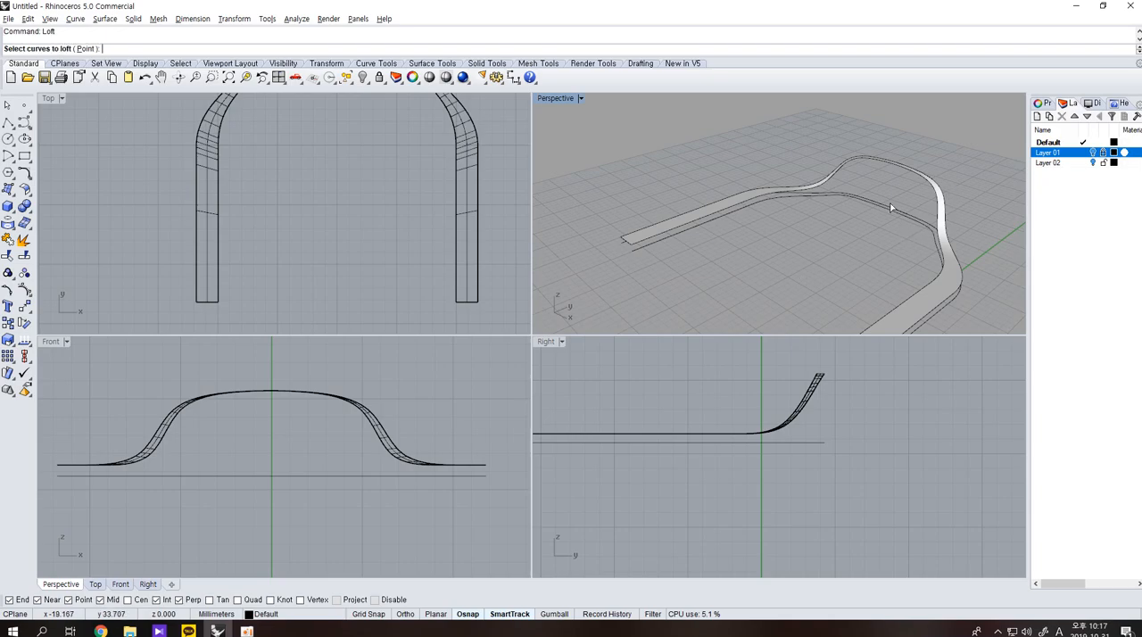
{"action": "left_click", "coordinate": [887, 213]}
{"action": "left_click", "coordinate": [903, 169]}
{"action": "key", "text": "Return"}
{"action": "key", "text": "Escape"}
{"action": "left_click", "coordinate": [892, 213]}
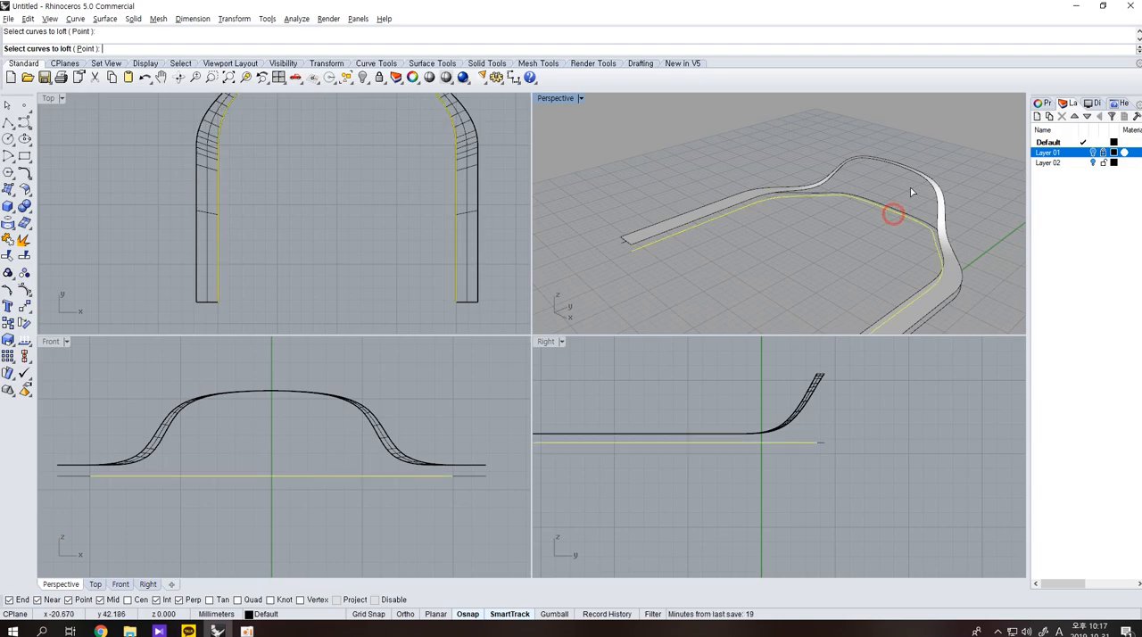
{"action": "left_click", "coordinate": [916, 178]}
{"action": "key", "text": "Return"}
Loft an outer side surface between the flattened outer curve and the outer edge of the swept top surface.
{"action": "key", "text": "Return"}
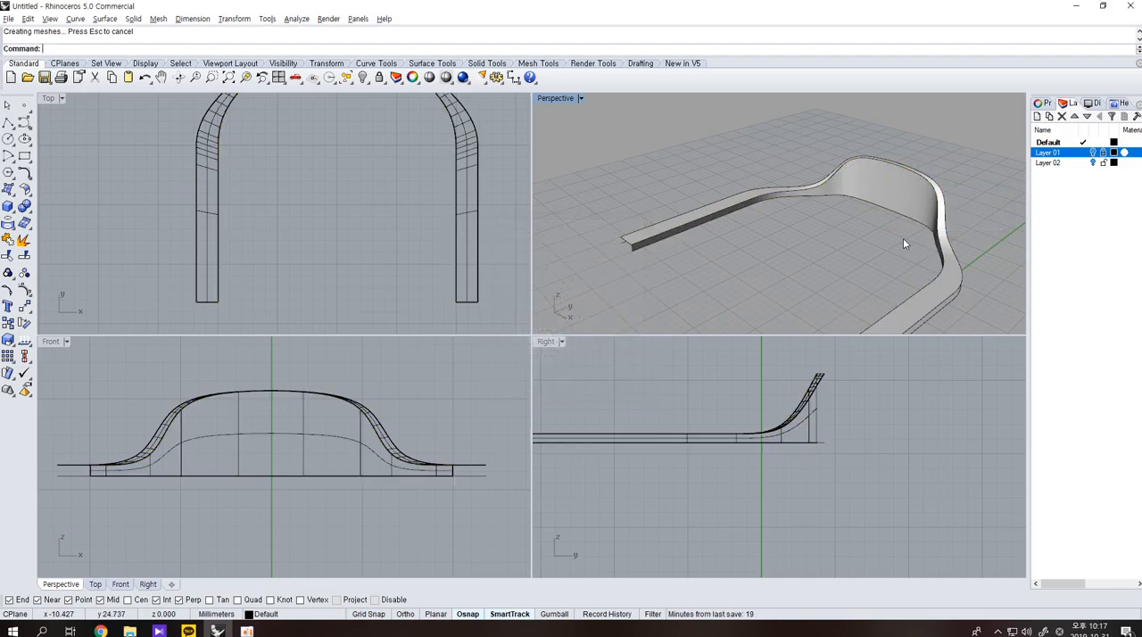
{"action": "right_click_drag", "start_coordinate": [902, 240], "coordinate": [765, 211]}
{"action": "key", "text": "Return"}
{"action": "left_click", "coordinate": [911, 268]}
{"action": "left_click", "coordinate": [921, 202]}
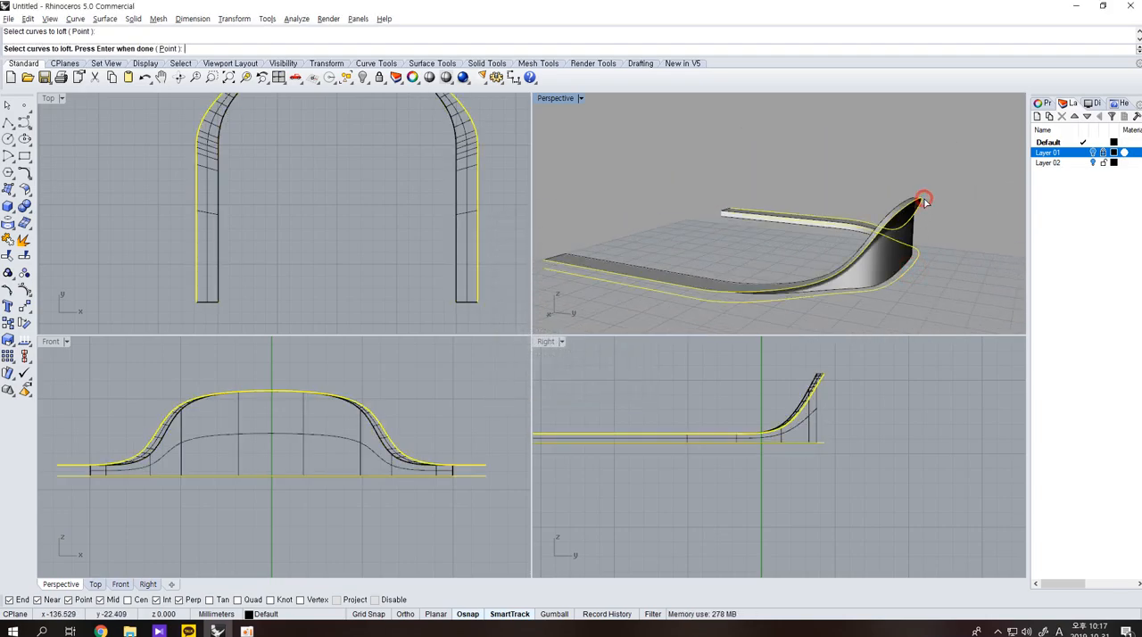
{"action": "key", "text": "Return"}
{"action": "key", "text": "Return"}
Inspect the backrest's rear profile and undo the inner and outer side lofts.
{"action": "right_click_drag", "start_coordinate": [950, 222], "coordinate": [807, 417]}
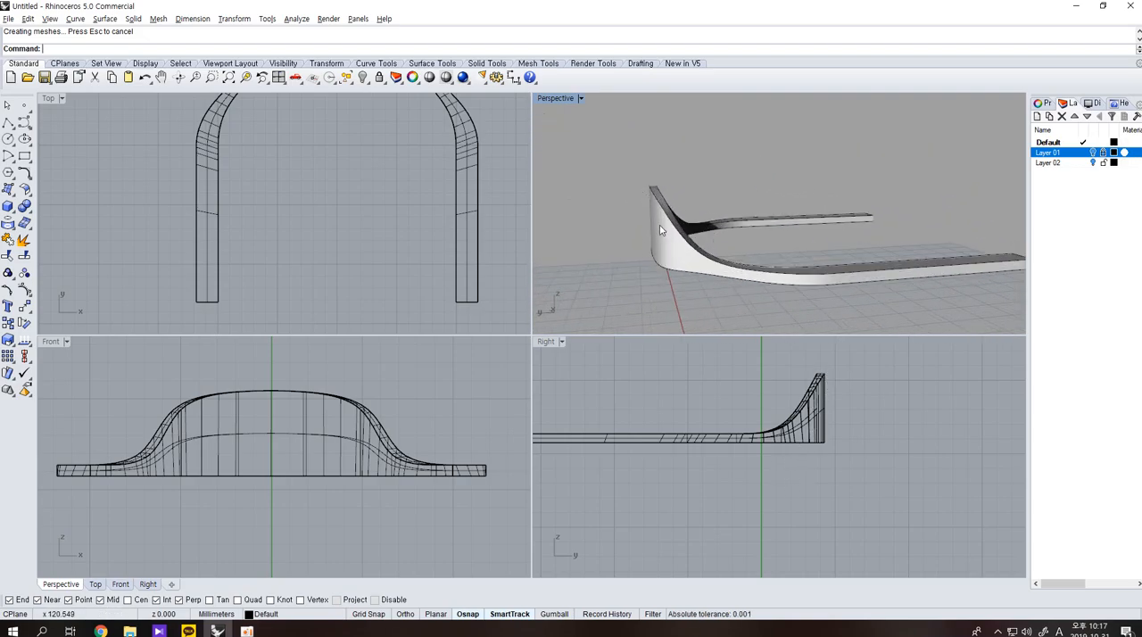
{"action": "key", "text": "ctrl+z"}
{"action": "key", "text": "ctrl+z"}
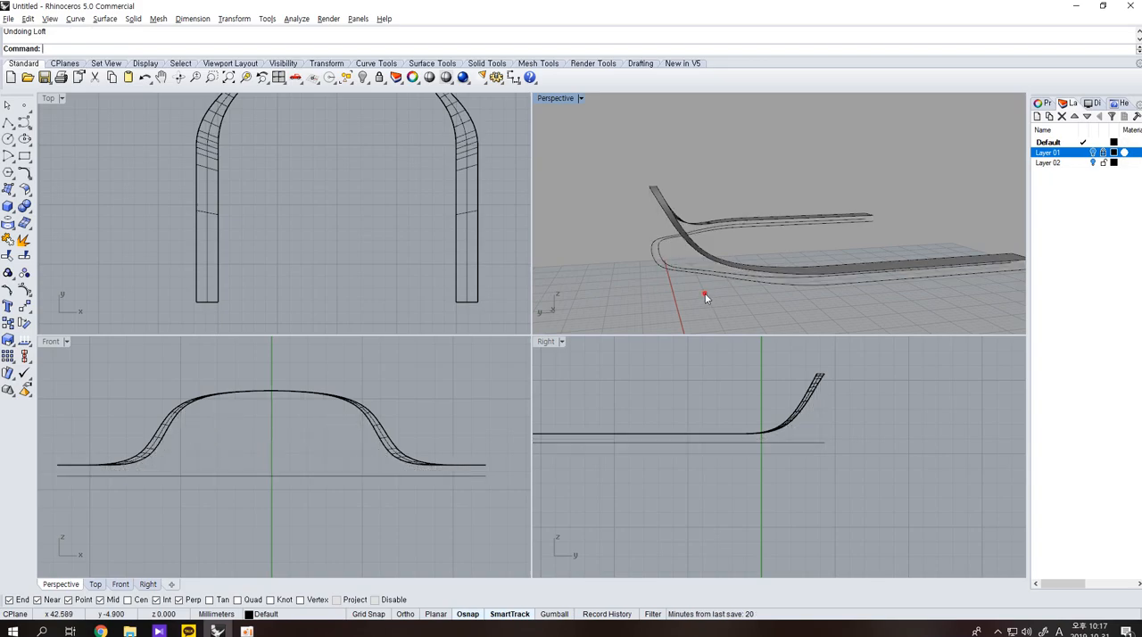
Scale both flattened rail curves in one direction by about 0.86, from the armrest end, pulling their back portion forward.
{"action": "left_click_drag", "start_coordinate": [704, 293], "coordinate": [670, 267]}
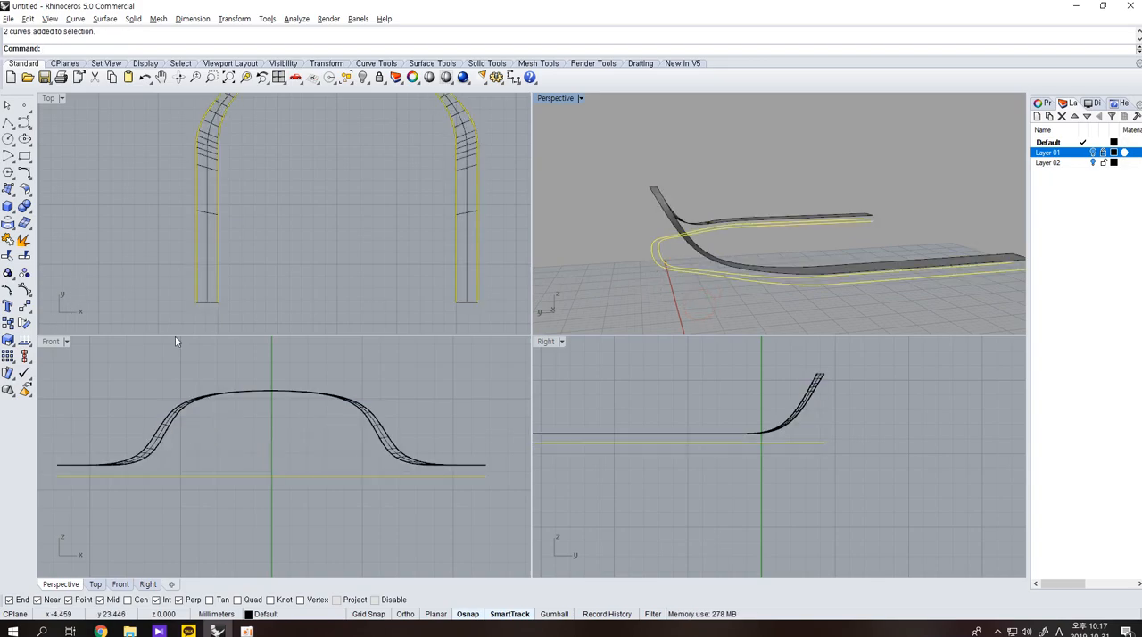
{"action": "left_click", "coordinate": [12, 348]}
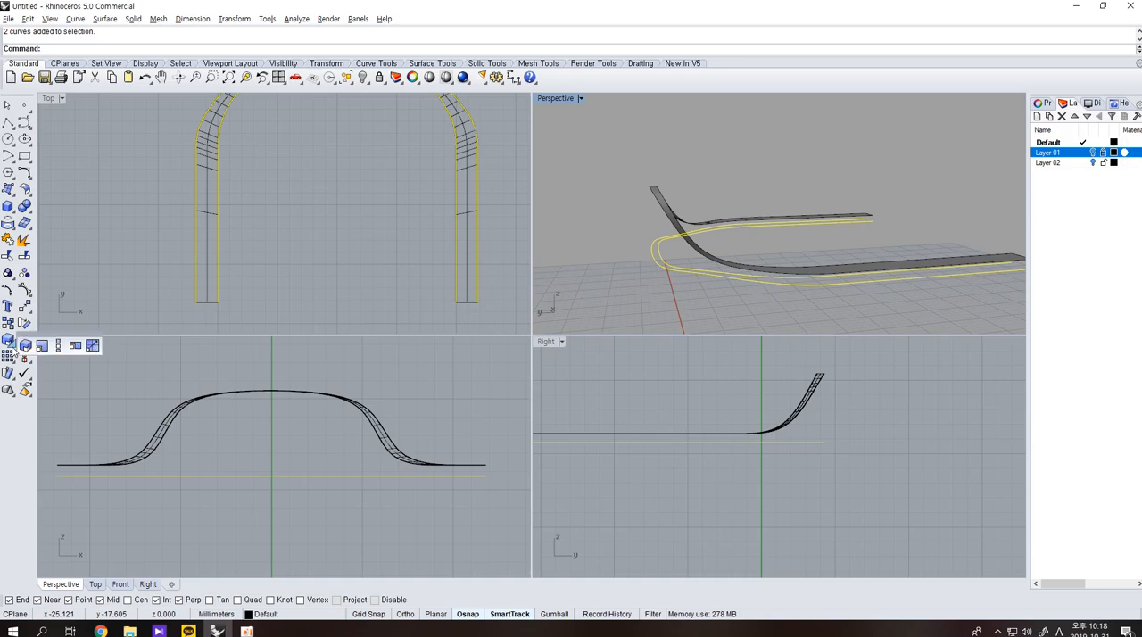
{"action": "left_click", "coordinate": [56, 347]}
{"action": "left_click", "coordinate": [220, 303]}
{"action": "scroll", "coordinate": [312, 207], "scroll_direction": "down", "scroll_amount": 6}
{"action": "right_click_drag", "start_coordinate": [314, 206], "coordinate": [304, 277]}
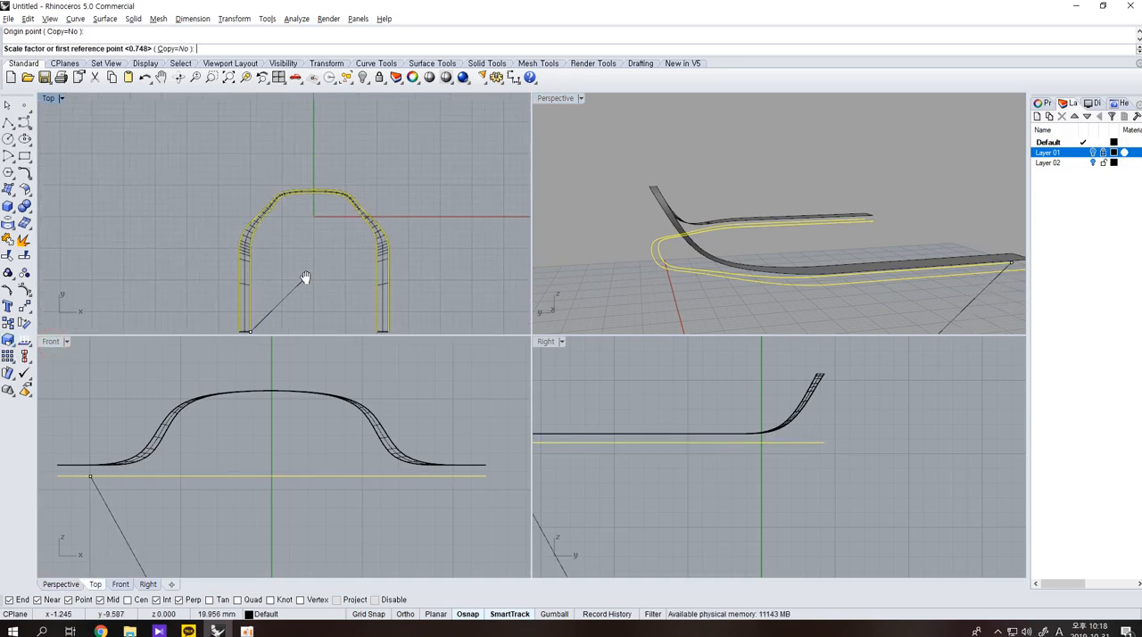
{"action": "left_click", "coordinate": [250, 171]}
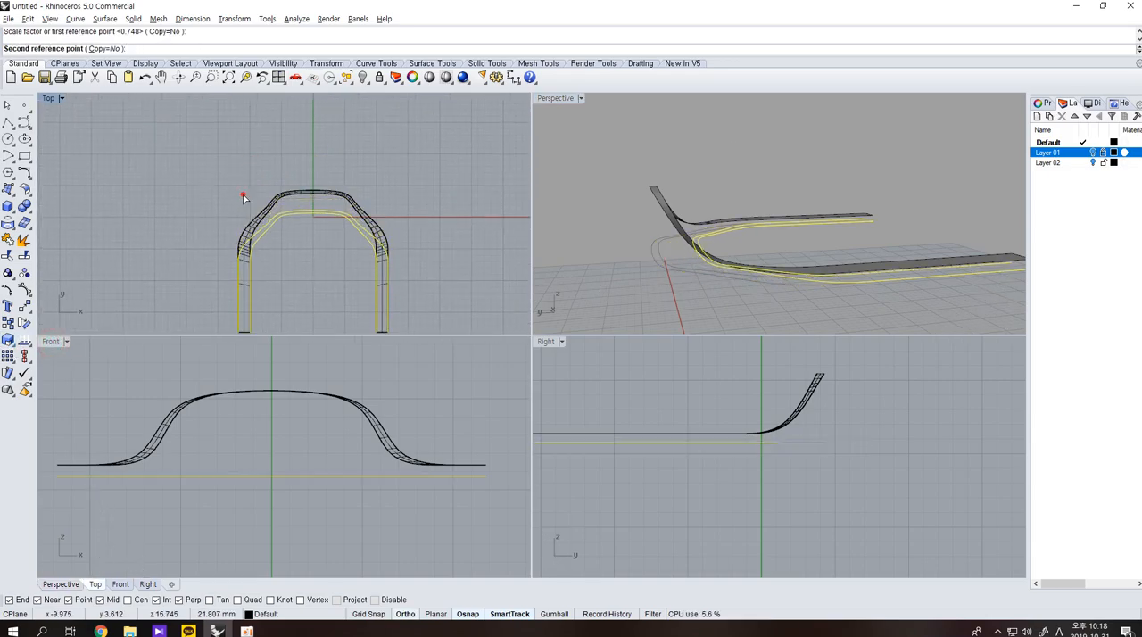
{"action": "left_click", "coordinate": [243, 194]}
{"action": "right_click_drag", "start_coordinate": [663, 250], "coordinate": [698, 255]}
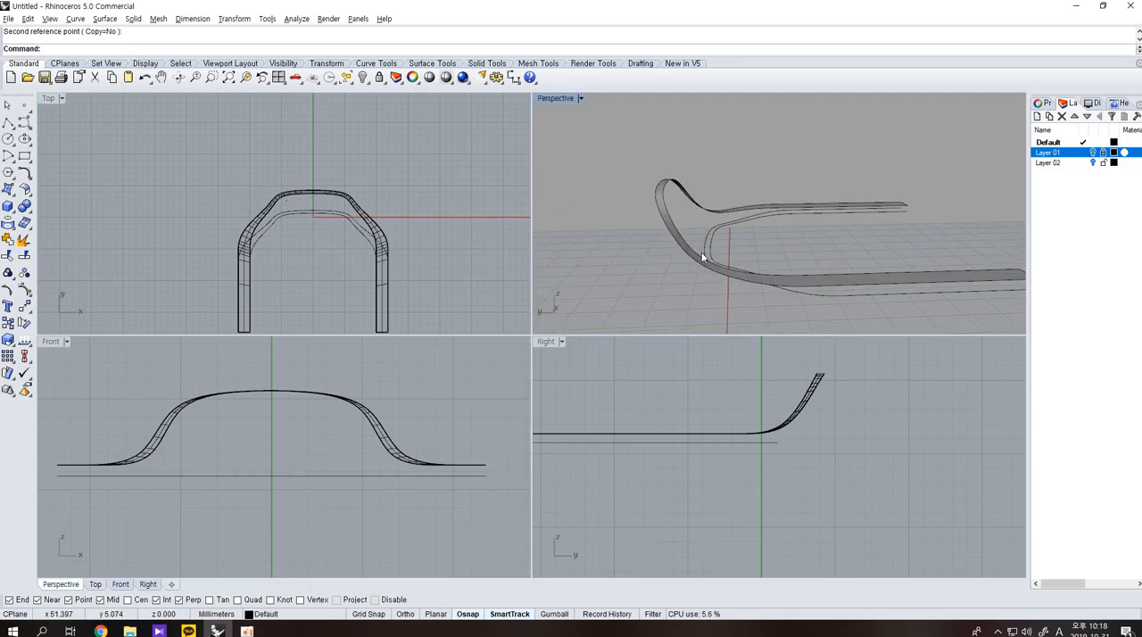
{"action": "key", "text": "Return"}
{"action": "left_click", "coordinate": [668, 207]}
{"action": "left_click", "coordinate": [715, 234]}
{"action": "key", "text": "Return"}
{"action": "key", "text": "Escape"}
Loft the inner top edge to the shortened inner bottom curve, aligning the curve directions so the surface does not twist.
{"action": "key", "text": "Return"}
{"action": "left_click", "coordinate": [669, 208]}
{"action": "left_click", "coordinate": [705, 239]}
{"action": "key", "text": "Return"}
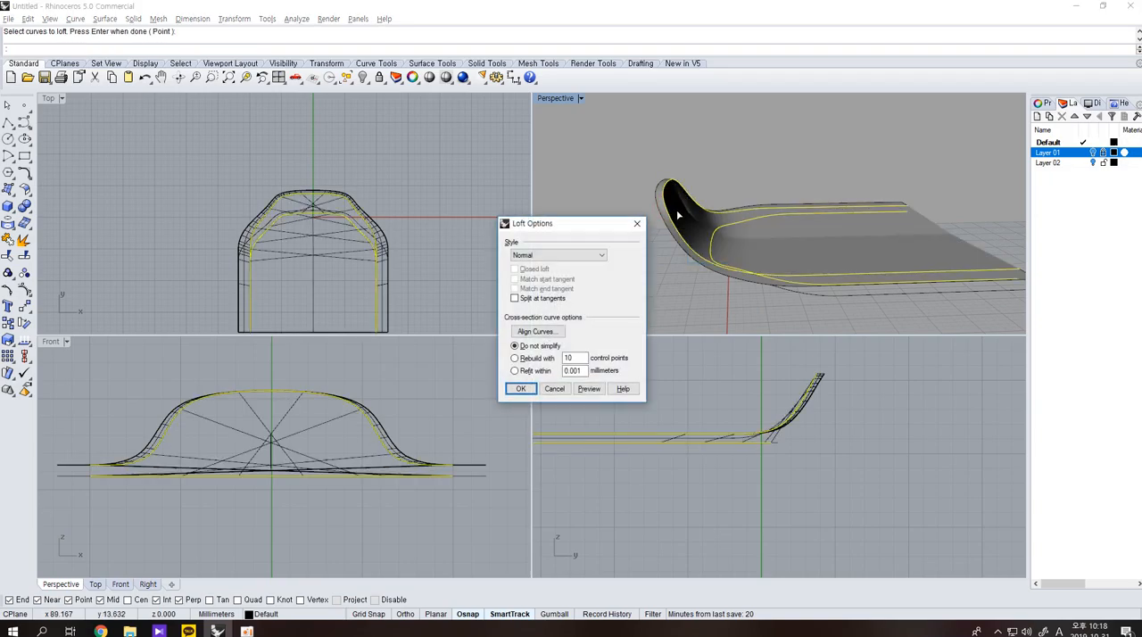
{"action": "left_click", "coordinate": [539, 332]}
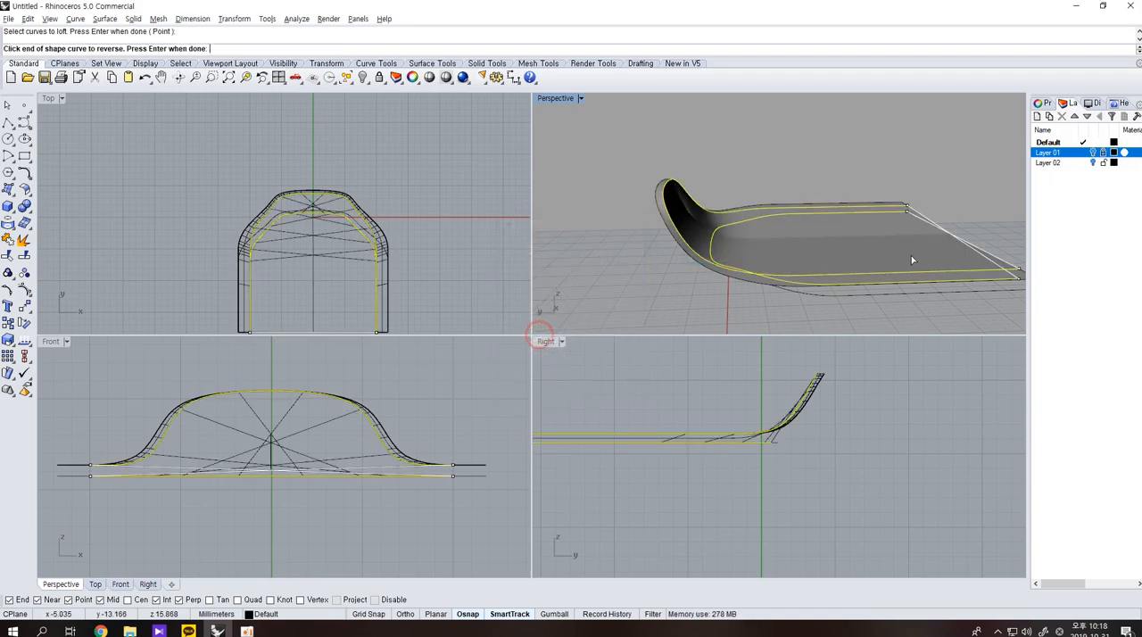
{"action": "left_click", "coordinate": [1017, 271]}
{"action": "key", "text": "Return"}
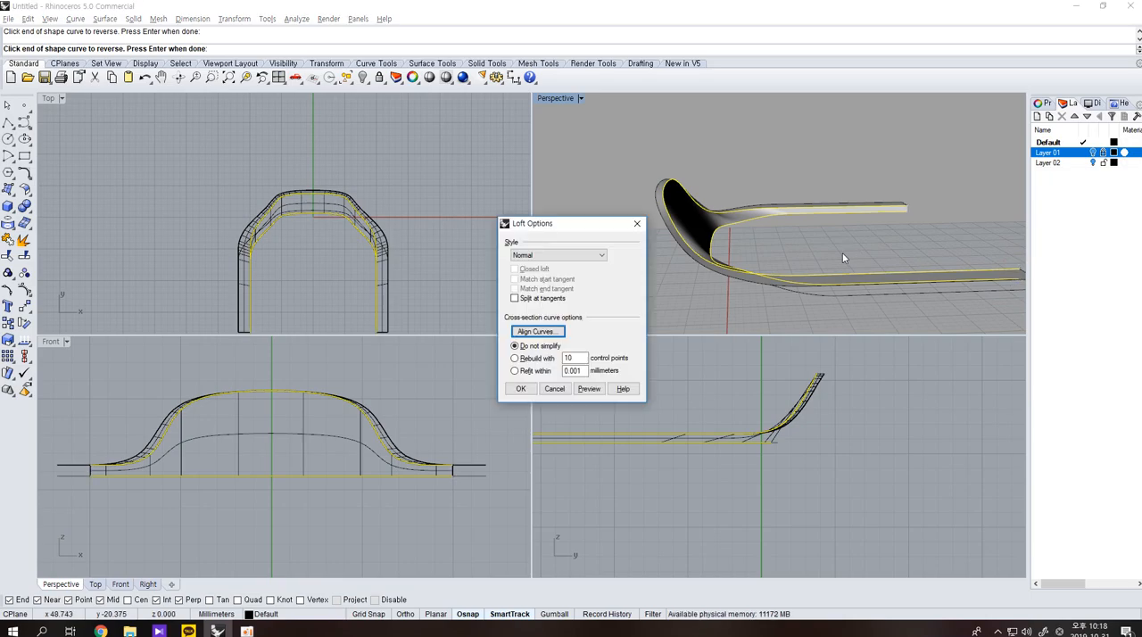
{"action": "key", "text": "Return"}
Loft the outer top edge to the shortened outer bottom curve, reversing one curve's direction to remove the twist.
{"action": "right_click_drag", "start_coordinate": [827, 257], "coordinate": [699, 247]}
{"action": "key", "text": "Return"}
{"action": "left_click", "coordinate": [700, 247]}
{"action": "left_click", "coordinate": [608, 151]}
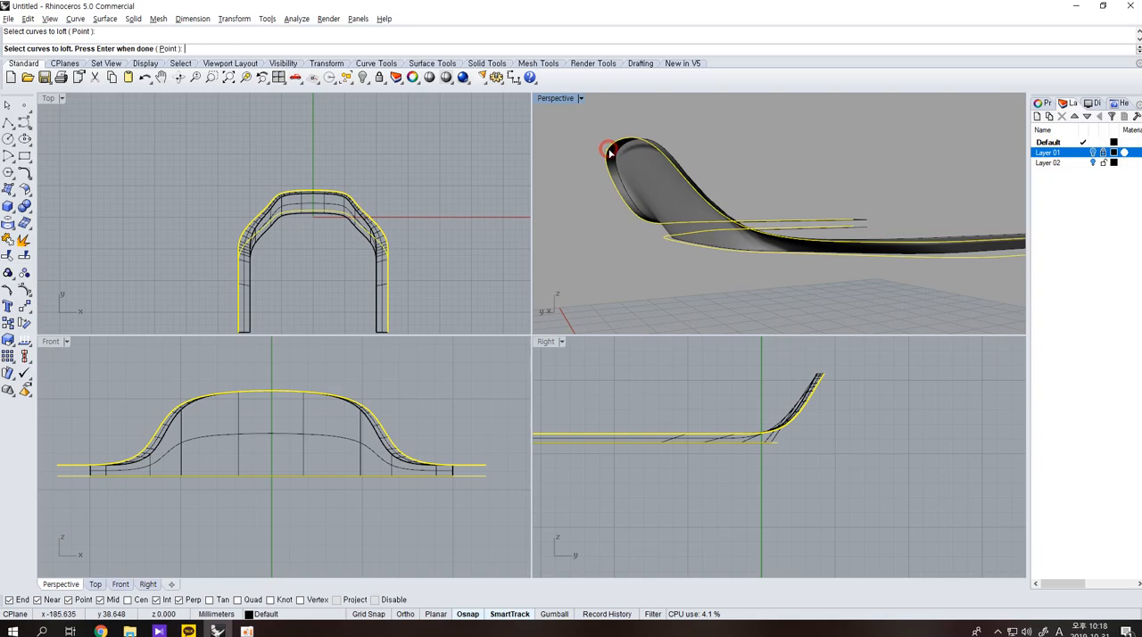
{"action": "key", "text": "Return"}
{"action": "left_click", "coordinate": [544, 331]}
{"action": "right_click_drag", "start_coordinate": [969, 208], "coordinate": [881, 275]}
{"action": "left_click", "coordinate": [963, 272]}
{"action": "key", "text": "Return"}
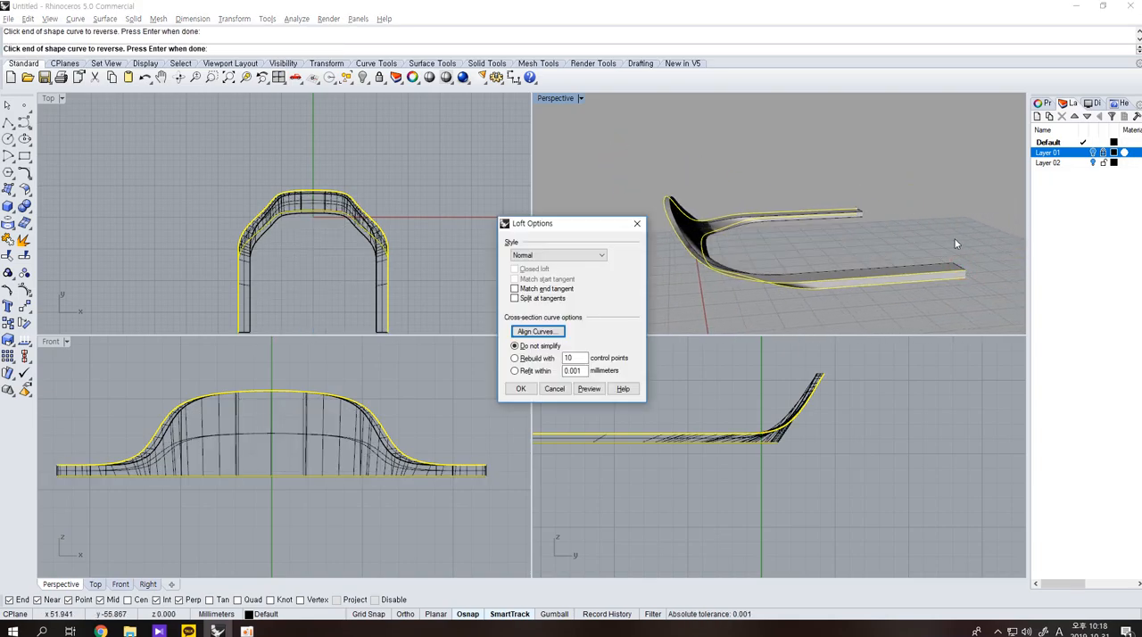
{"action": "right_click", "coordinate": [952, 236]}
Inspect the slanted backrest from behind, then undo both side lofts and the one-directional scaling of the bottom curves.
{"action": "right_click_drag", "start_coordinate": [942, 244], "coordinate": [812, 247]}
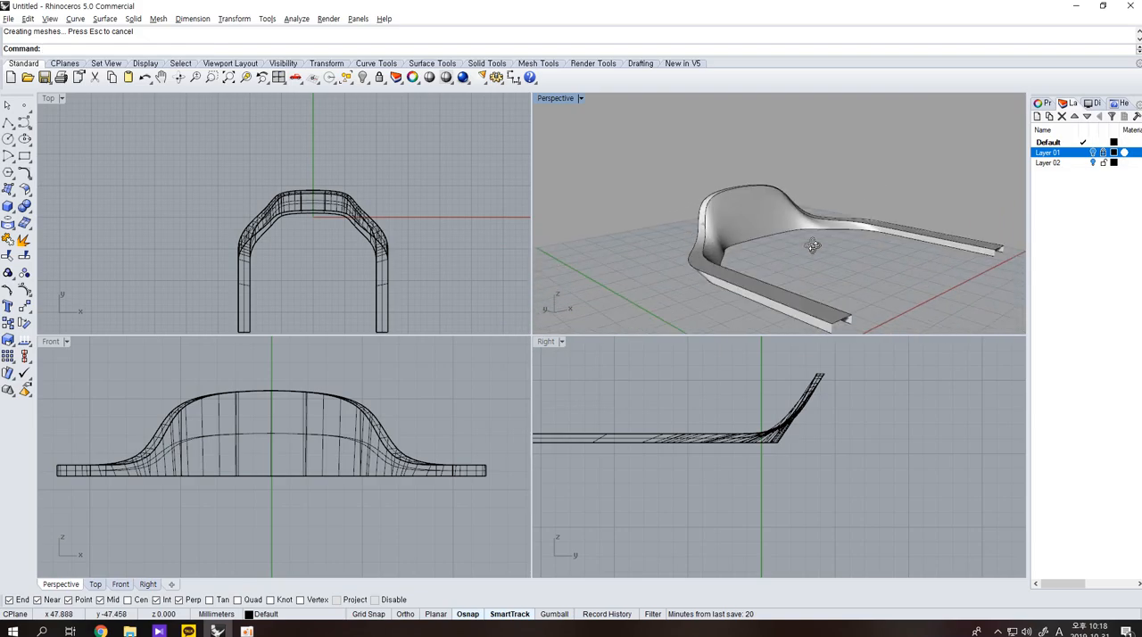
{"action": "scroll", "coordinate": [703, 231], "scroll_direction": "up", "scroll_amount": 6}
{"action": "right_click_drag", "start_coordinate": [743, 178], "coordinate": [836, 216]}
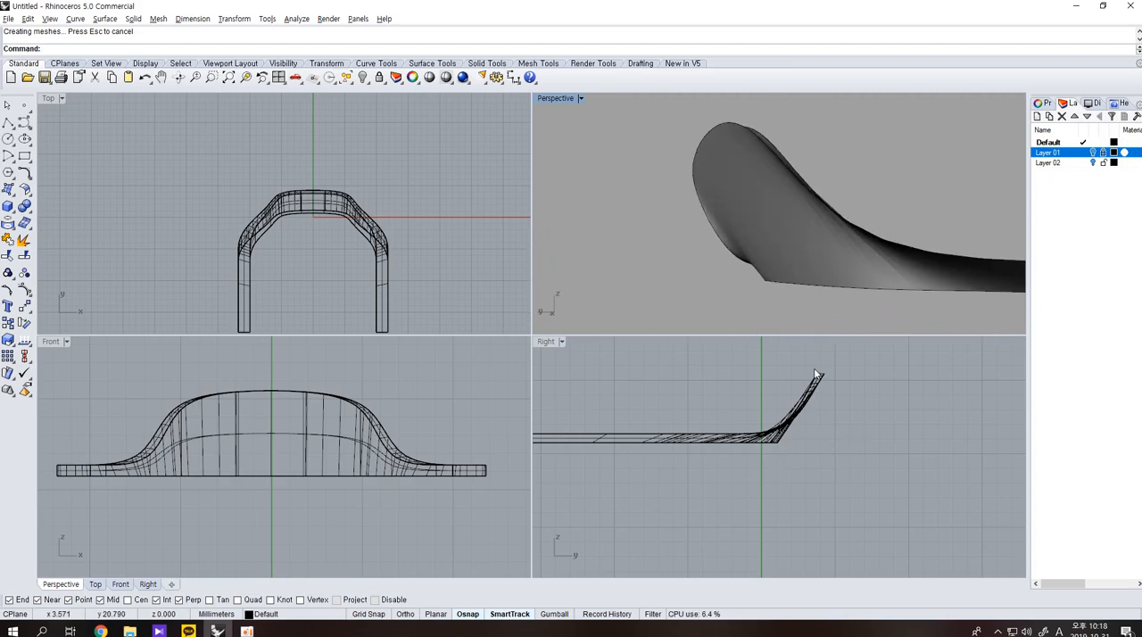
{"action": "key", "text": "ctrl+z"}
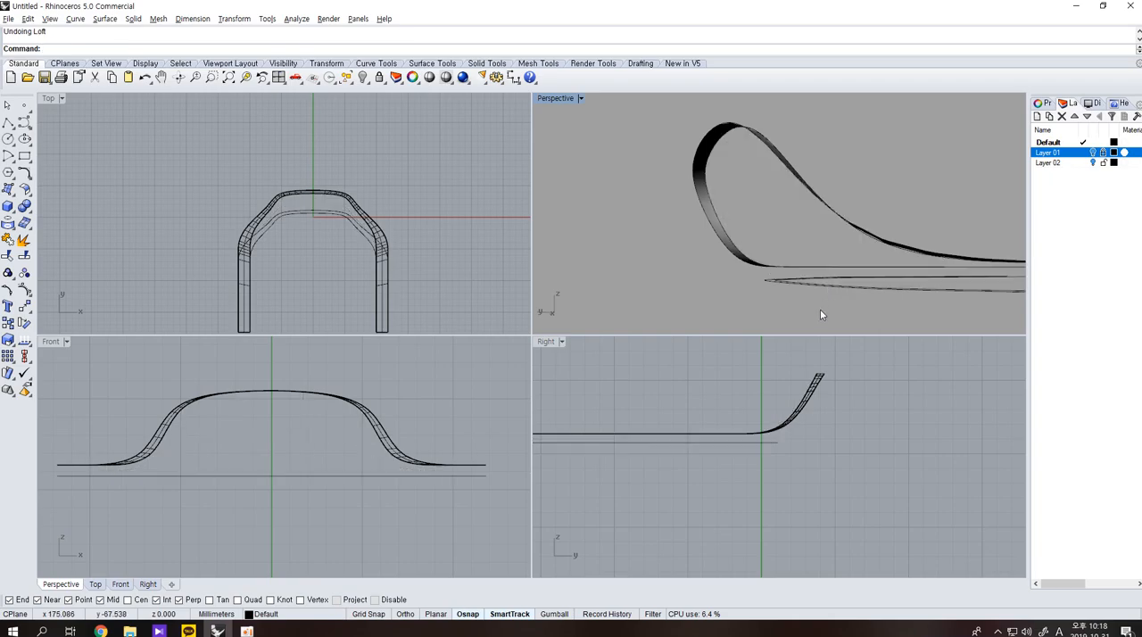
{"action": "key", "text": "ctrl+z"}
Scale the two flattened curves in one direction from the armrest end again, shortening them less than in the undone attempt.
{"action": "right_click", "coordinate": [7, 342]}
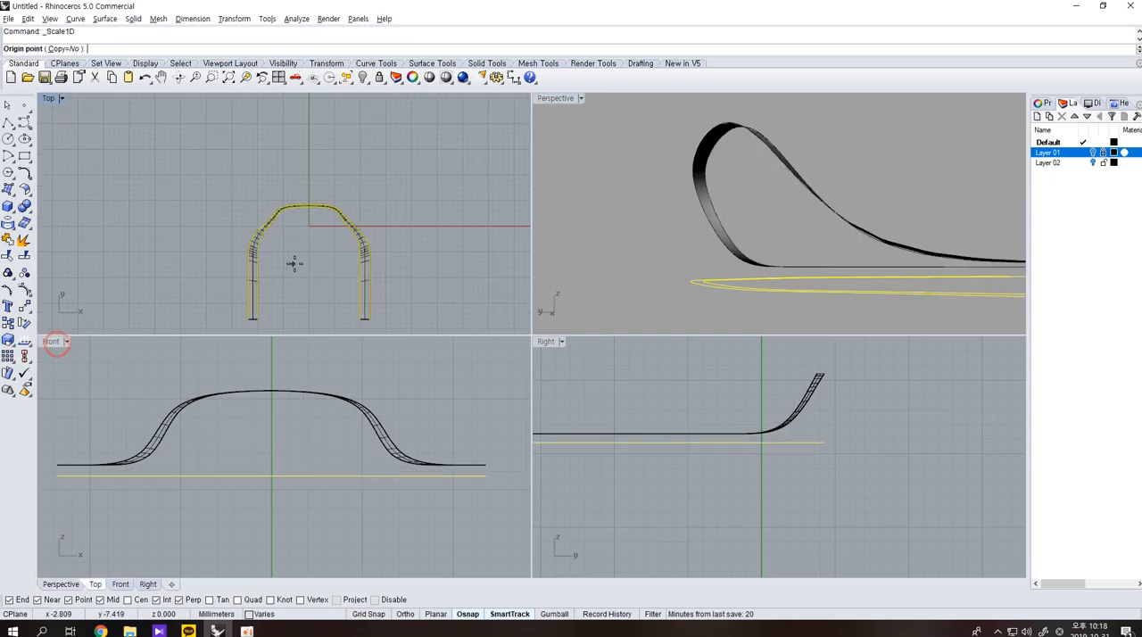
{"action": "left_click", "coordinate": [90, 476]}
{"action": "left_click", "coordinate": [243, 181]}
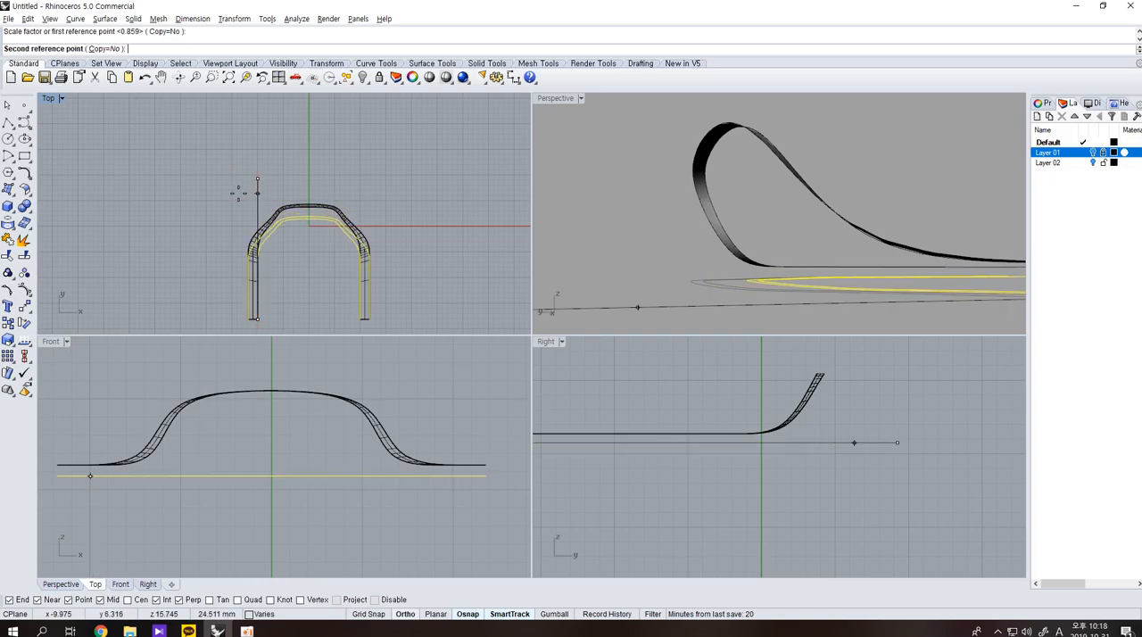
{"action": "left_click", "coordinate": [237, 190]}
Loft the rescaled inner bottom curve to the inner top edge, aligning the curve directions to avoid a twisted surface.
{"action": "right_click_drag", "start_coordinate": [578, 203], "coordinate": [714, 214]}
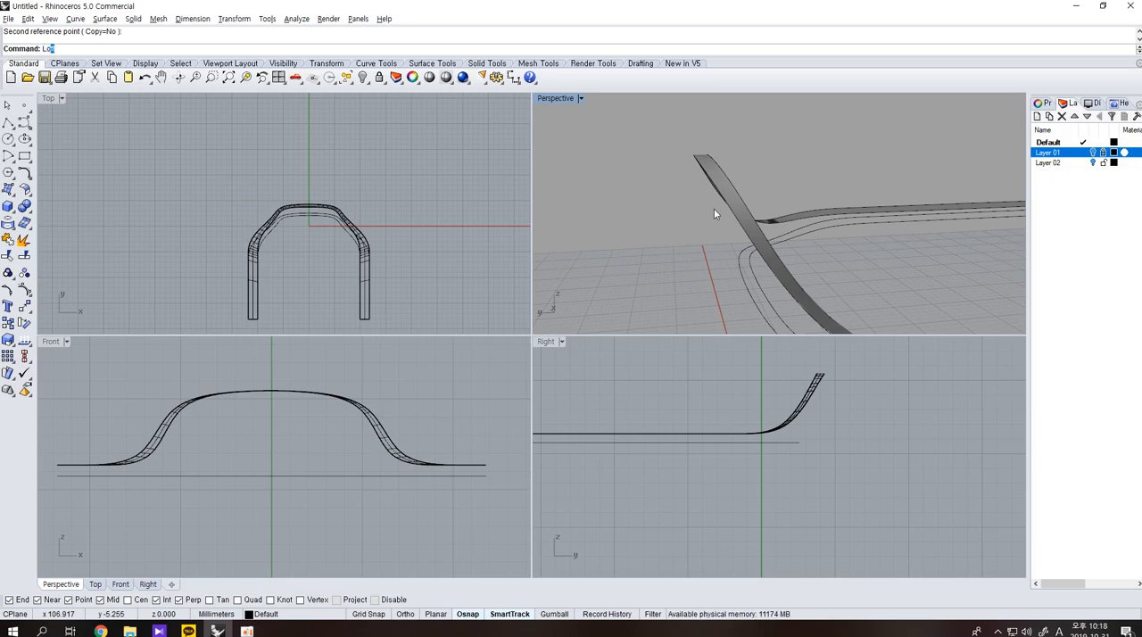
{"action": "key", "text": "Return"}
{"action": "left_click", "coordinate": [751, 264]}
{"action": "left_click", "coordinate": [757, 238]}
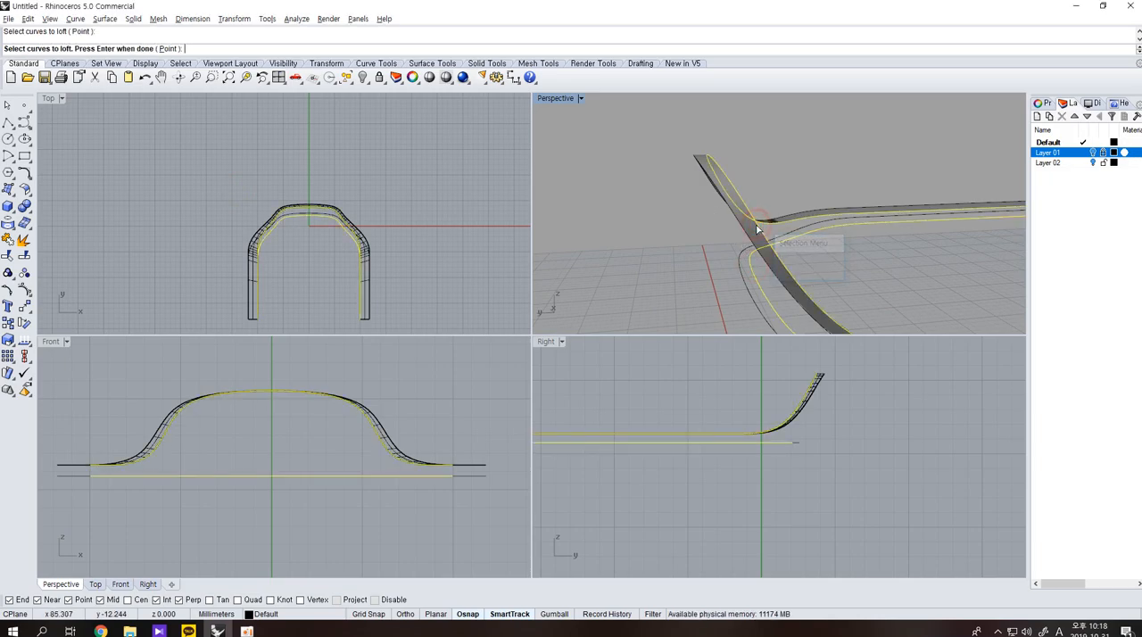
{"action": "key", "text": "Return"}
{"action": "left_click", "coordinate": [560, 334]}
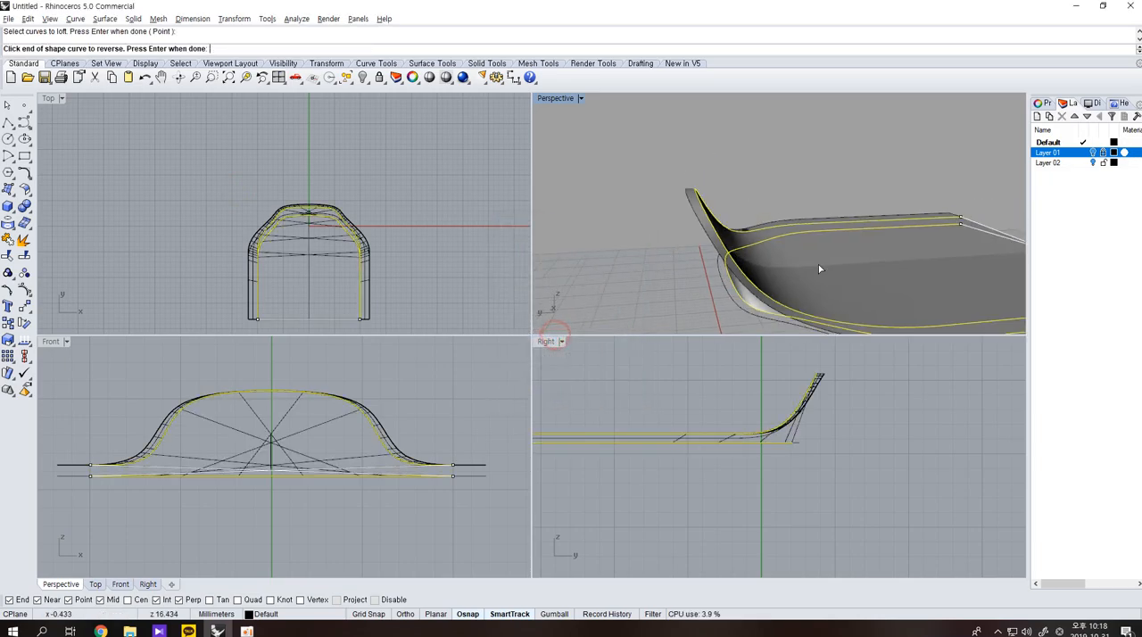
{"action": "key", "text": "Return"}
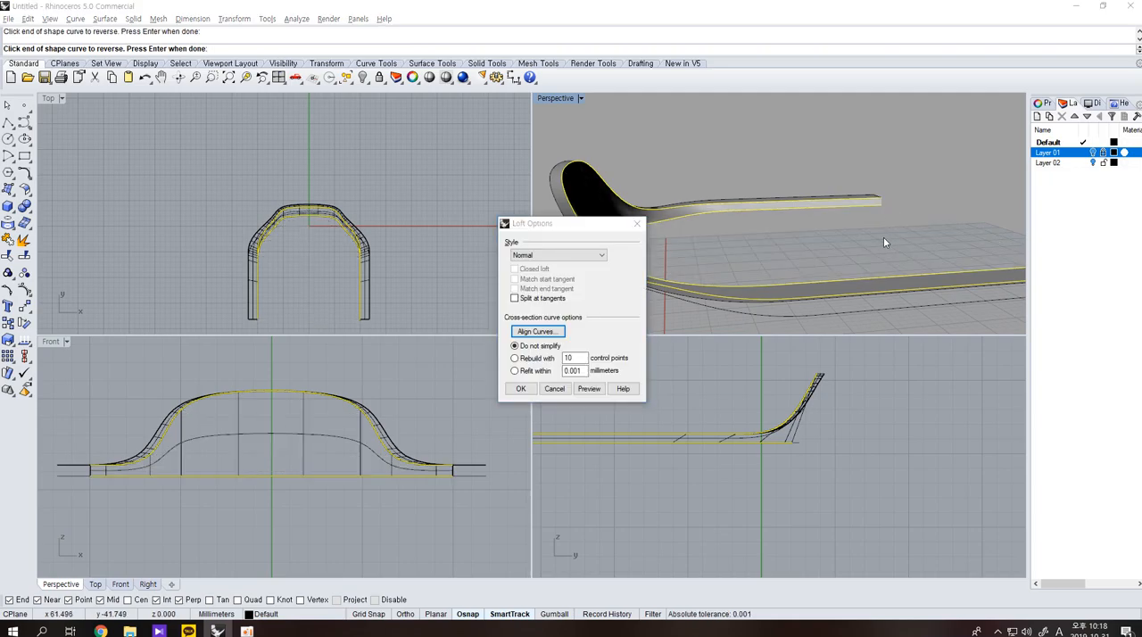
{"action": "key", "text": "Return"}
Loft the rescaled outer bottom curve to the outer top edge to form the outer side surface of the backrest and armrests.
{"action": "right_click_drag", "start_coordinate": [883, 236], "coordinate": [653, 266]}
{"action": "left_click", "coordinate": [599, 259]}
{"action": "left_click", "coordinate": [588, 207], "text": "shift"}
{"action": "key", "text": "Return"}
{"action": "key", "text": "Return"}
{"action": "key", "text": "Return"}
{"action": "right_click_drag", "start_coordinate": [791, 238], "coordinate": [943, 239]}
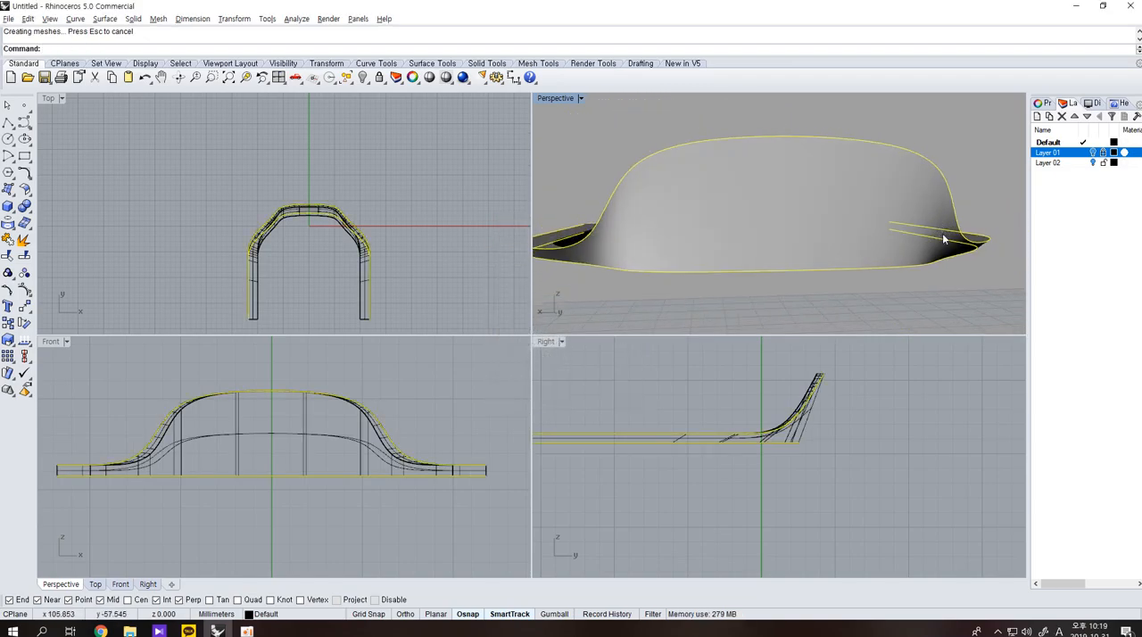
Select the swept top surface and the lofted inner and outer side surfaces and join them.
{"action": "right_click_drag", "start_coordinate": [615, 150], "coordinate": [777, 205]}
{"action": "scroll", "coordinate": [796, 428], "scroll_direction": "down", "scroll_amount": 4}
{"action": "left_click", "coordinate": [858, 270]}
{"action": "right_click_drag", "start_coordinate": [858, 270], "coordinate": [753, 224]}
{"action": "left_click", "coordinate": [847, 174]}
{"action": "left_click", "coordinate": [882, 217]}
{"action": "scroll", "coordinate": [773, 209], "scroll_direction": "up", "scroll_amount": 3}
{"action": "left_click", "coordinate": [753, 216], "text": "shift"}
{"action": "scroll", "coordinate": [753, 216], "scroll_direction": "down", "scroll_amount": 4}
{"action": "scroll", "coordinate": [733, 228], "scroll_direction": "up", "scroll_amount": 5}
{"action": "left_click", "coordinate": [731, 236], "text": "shift"}
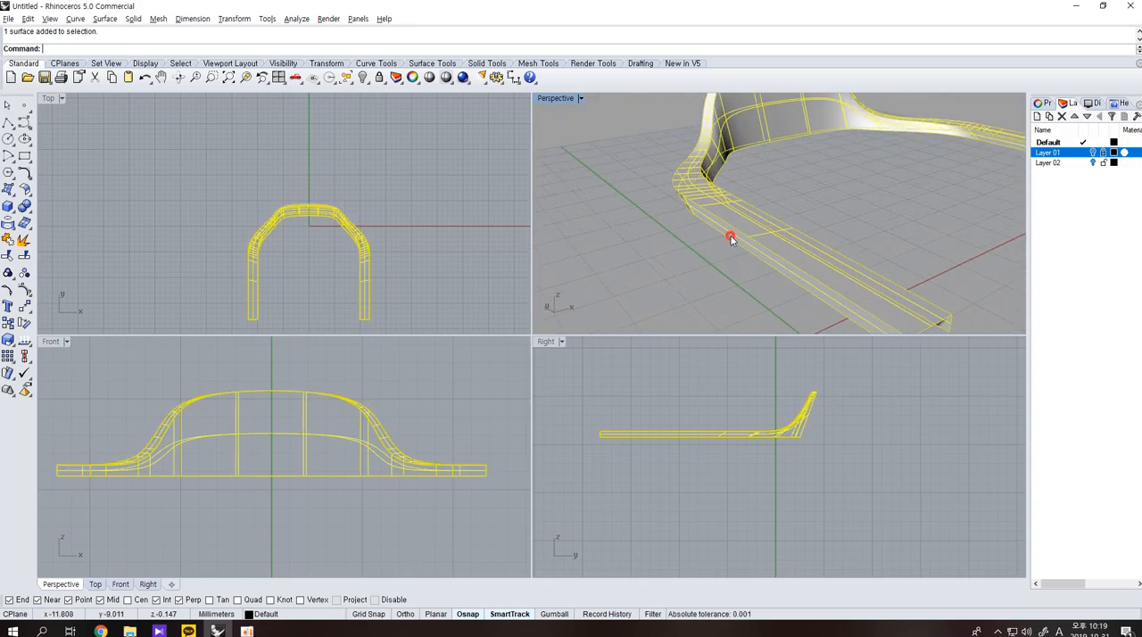
{"action": "key", "text": "ctrl+j"}
Close the open end of the first armrest with a loft between its inner and outer end edges.
{"action": "scroll", "coordinate": [839, 208], "scroll_direction": "down", "scroll_amount": 3}
{"action": "right_click_drag", "start_coordinate": [840, 208], "coordinate": [798, 225]}
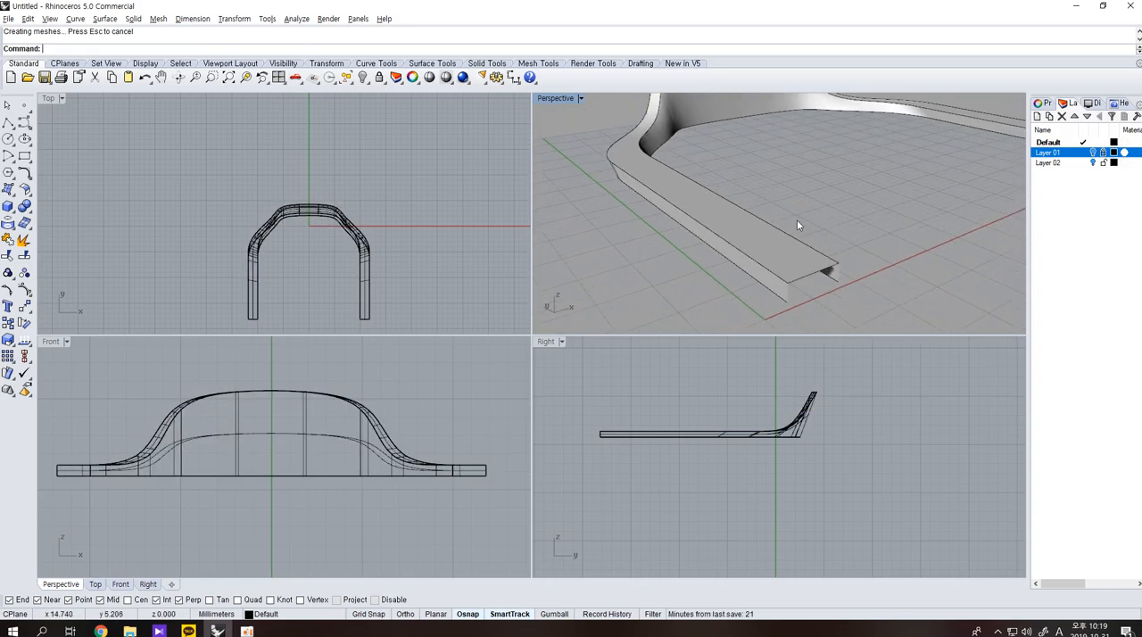
{"action": "type", "text": "Loft"}
{"action": "key", "text": "Return"}
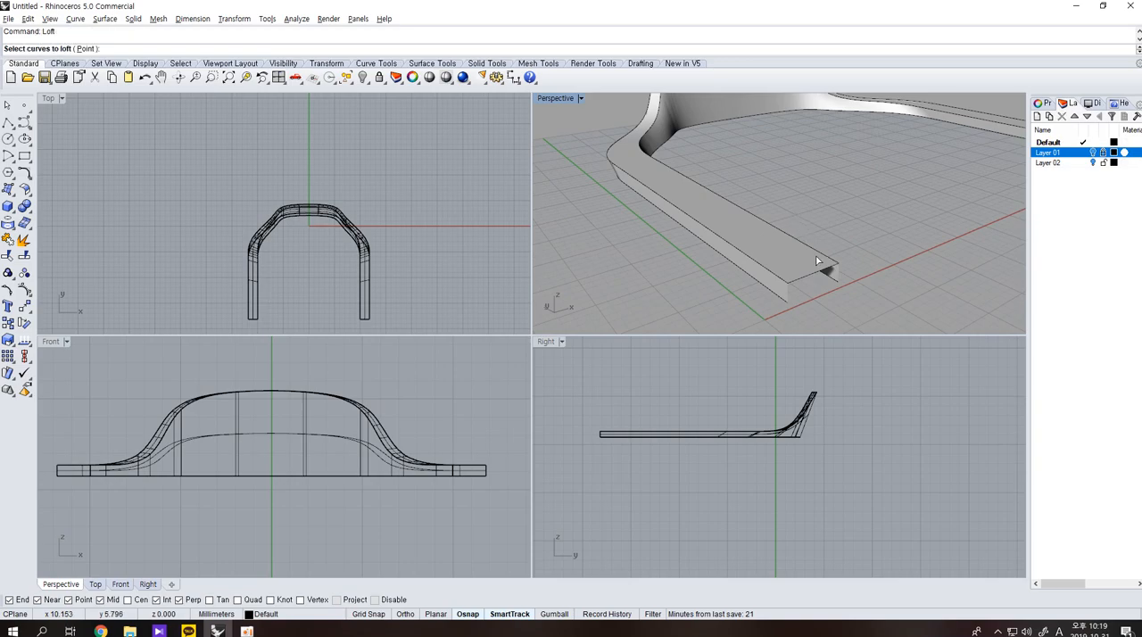
{"action": "left_click", "coordinate": [837, 274]}
{"action": "key", "text": "Return"}
Close the open end of the opposite armrest with a loft between its two end edges.
{"action": "key", "text": "Return"}
{"action": "scroll", "coordinate": [935, 235], "scroll_direction": "down", "scroll_amount": 5}
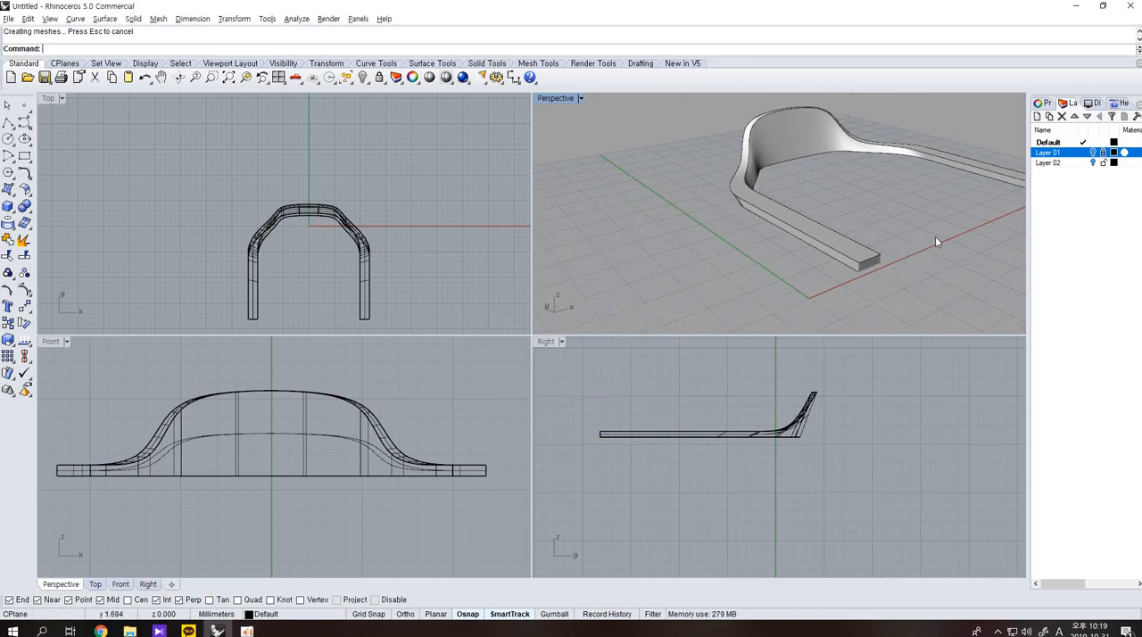
{"action": "right_click_drag", "start_coordinate": [935, 235], "coordinate": [862, 212]}
{"action": "key", "text": "Return"}
{"action": "left_click", "coordinate": [852, 218]}
{"action": "left_click", "coordinate": [871, 210]}
{"action": "left_click", "coordinate": [872, 212]}
{"action": "left_click", "coordinate": [848, 220]}
{"action": "key", "text": "Return"}
{"action": "key", "text": "Return"}
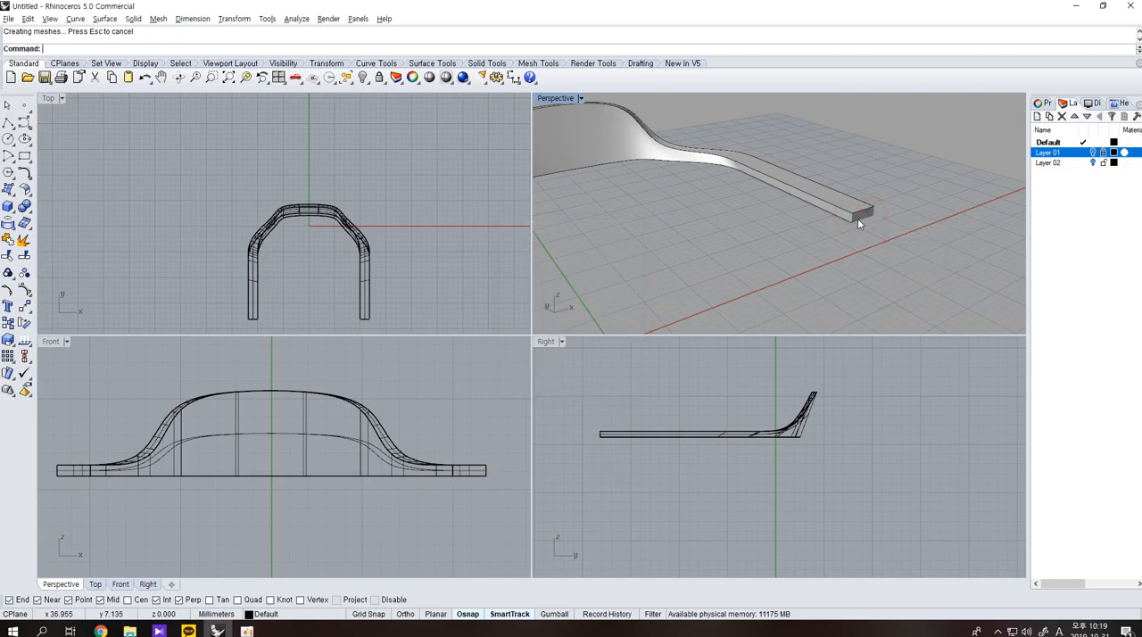
Join the armrest end surfaces with the backrest and armrest surfaces and cap the open underside into a closed solid.
{"action": "left_click", "coordinate": [857, 217]}
{"action": "left_click", "coordinate": [851, 198], "text": "shift"}
{"action": "scroll", "coordinate": [713, 254], "scroll_direction": "down", "scroll_amount": 4}
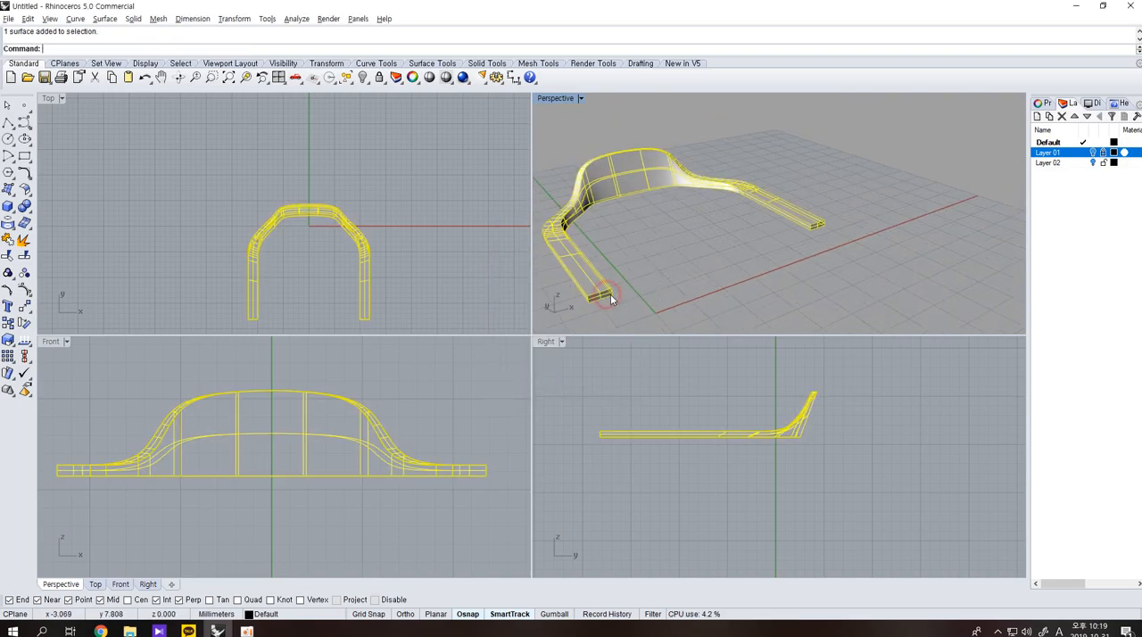
{"action": "key", "text": "ctrl+j"}
{"action": "left_click", "coordinate": [28, 208]}
{"action": "left_click", "coordinate": [42, 227]}
{"action": "left_click", "coordinate": [635, 265]}
{"action": "right_click_drag", "start_coordinate": [802, 233], "coordinate": [897, 235]}
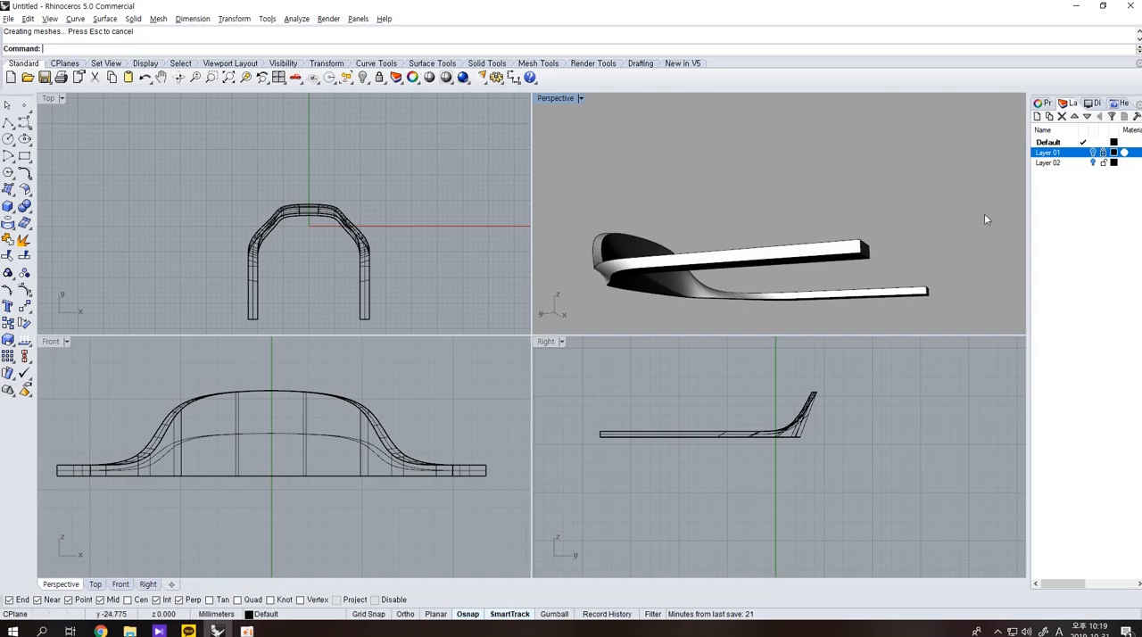
Compare the closed backrest and armrest body with the reference pictures by temporarily showing their layer.
{"action": "left_click", "coordinate": [1093, 162]}
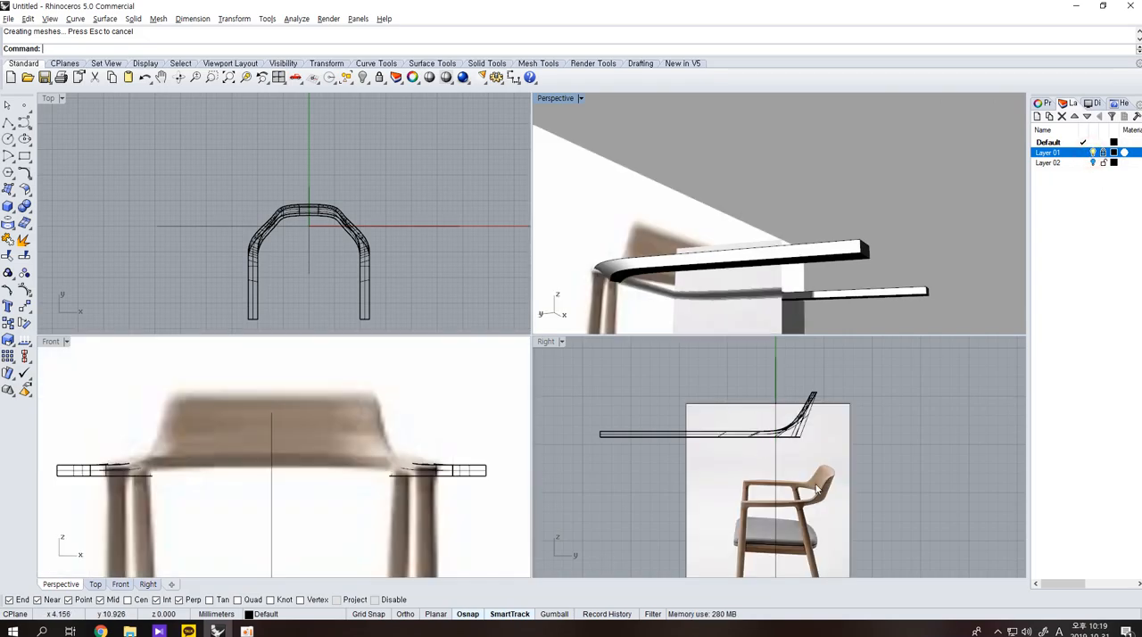
{"action": "right_click_drag", "start_coordinate": [747, 298], "coordinate": [765, 197]}
{"action": "left_click", "coordinate": [1093, 161]}
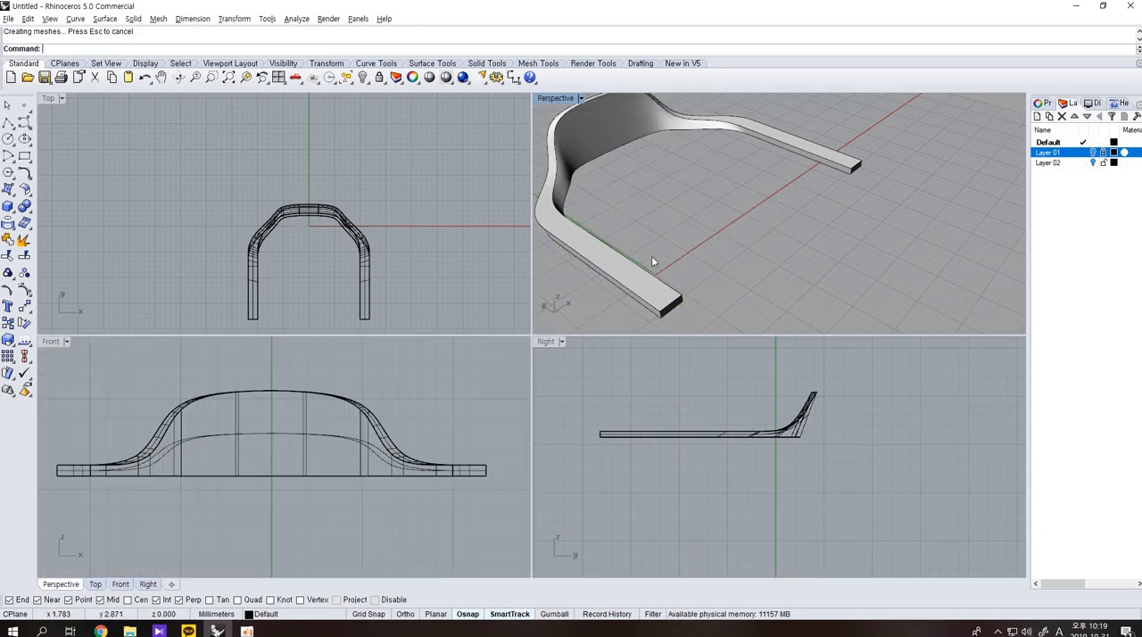
{"action": "left_click", "coordinate": [27, 208]}
{"action": "left_click", "coordinate": [105, 225]}
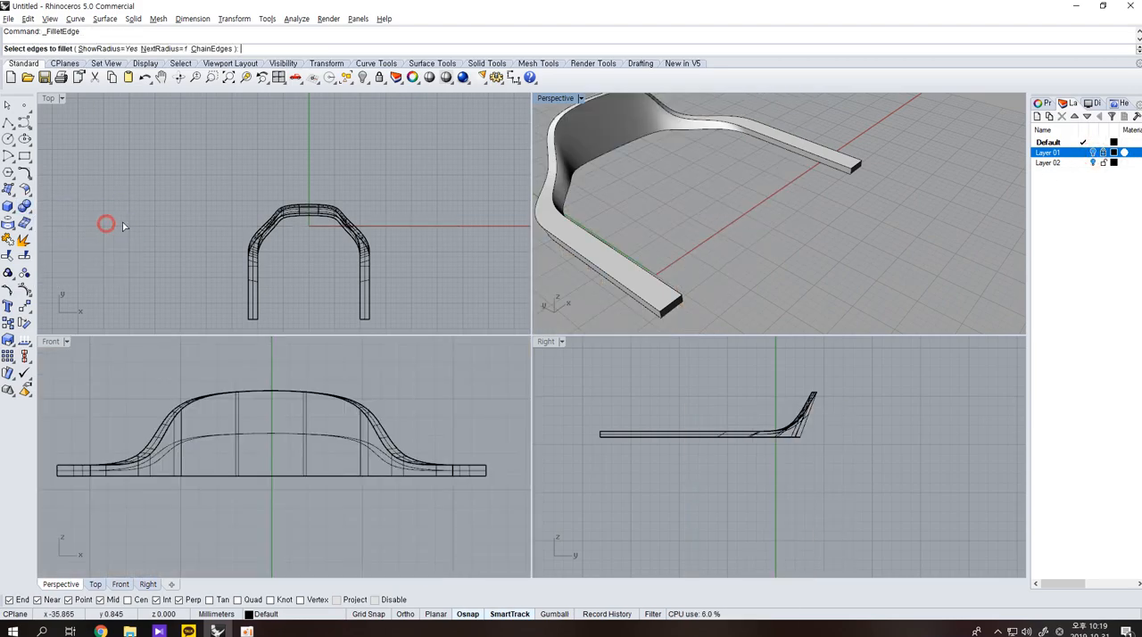
{"action": "left_click", "coordinate": [661, 316]}
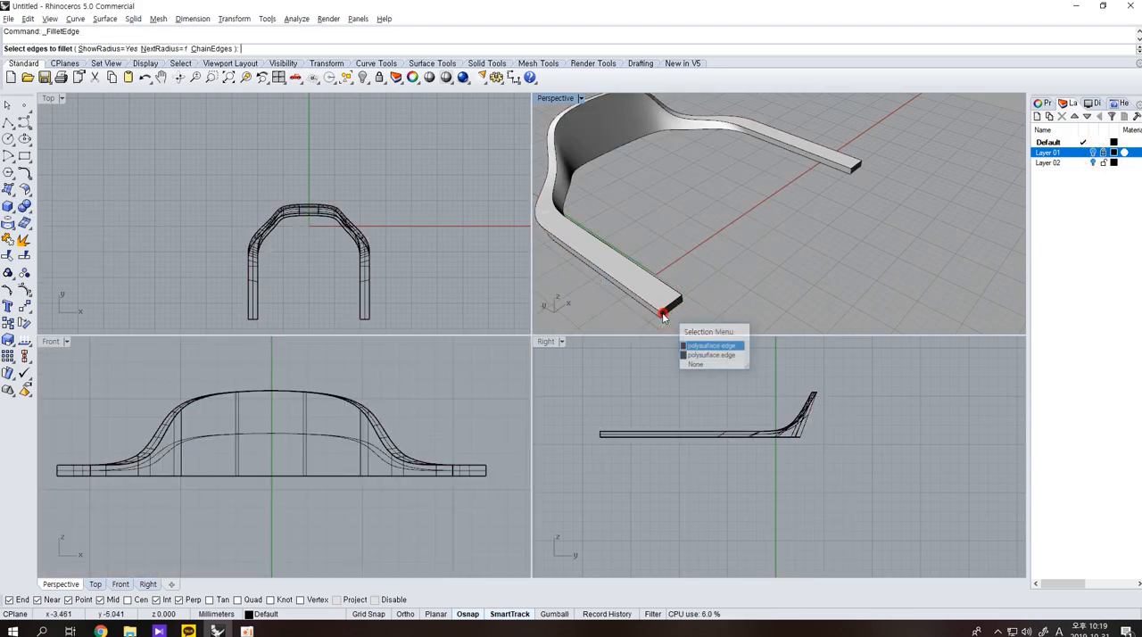
{"action": "left_click", "coordinate": [661, 314]}
{"action": "left_click", "coordinate": [661, 314]}
{"action": "left_click", "coordinate": [661, 315]}
{"action": "left_click", "coordinate": [660, 315]}
{"action": "left_click", "coordinate": [660, 315]}
{"action": "left_click", "coordinate": [661, 317]}
{"action": "left_click", "coordinate": [661, 317]}
{"action": "left_click", "coordinate": [660, 317]}
{"action": "left_click", "coordinate": [661, 317]}
{"action": "left_click", "coordinate": [661, 316]}
{"action": "right_click", "coordinate": [661, 320]}
{"action": "right_click_drag", "start_coordinate": [661, 320], "coordinate": [675, 300]}
{"action": "scroll", "coordinate": [682, 288], "scroll_direction": "up", "scroll_amount": 6}
{"action": "key", "text": "Escape"}
Try to fillet the two vertical edges at the first armrest's front end with a radius of 1.
{"action": "right_click", "coordinate": [678, 283]}
{"action": "left_click", "coordinate": [677, 281]}
{"action": "left_click", "coordinate": [727, 241]}
{"action": "right_click", "coordinate": [727, 241]}
{"action": "right_click", "coordinate": [727, 241]}
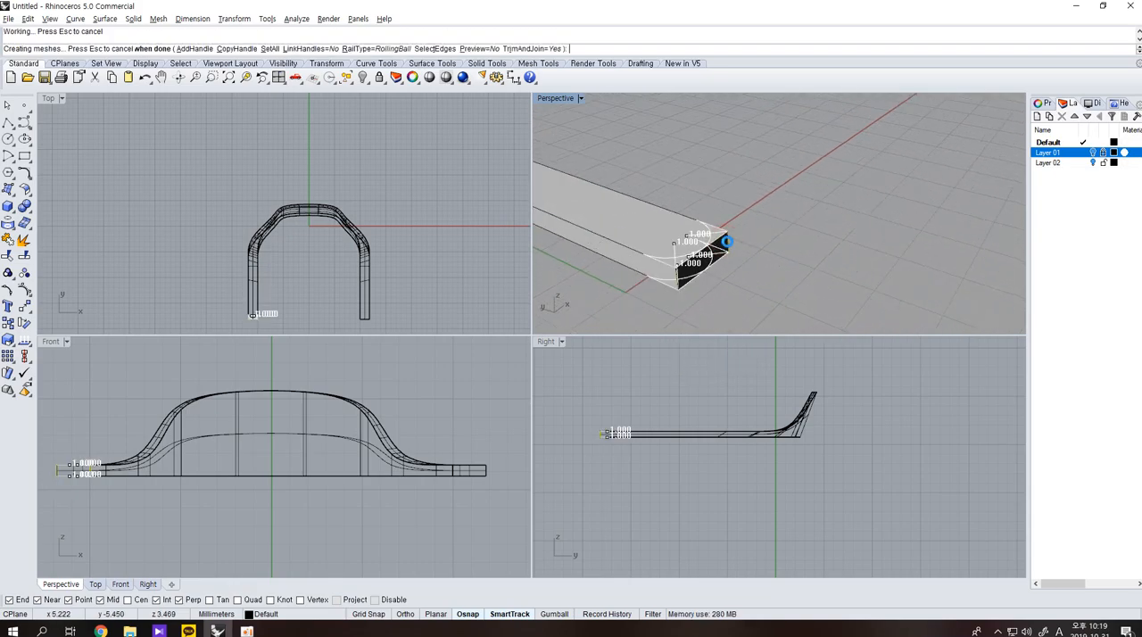
Fillet the two vertical edges at the first armrest's front end with a radius of 0.7.
{"action": "right_click", "coordinate": [707, 266]}
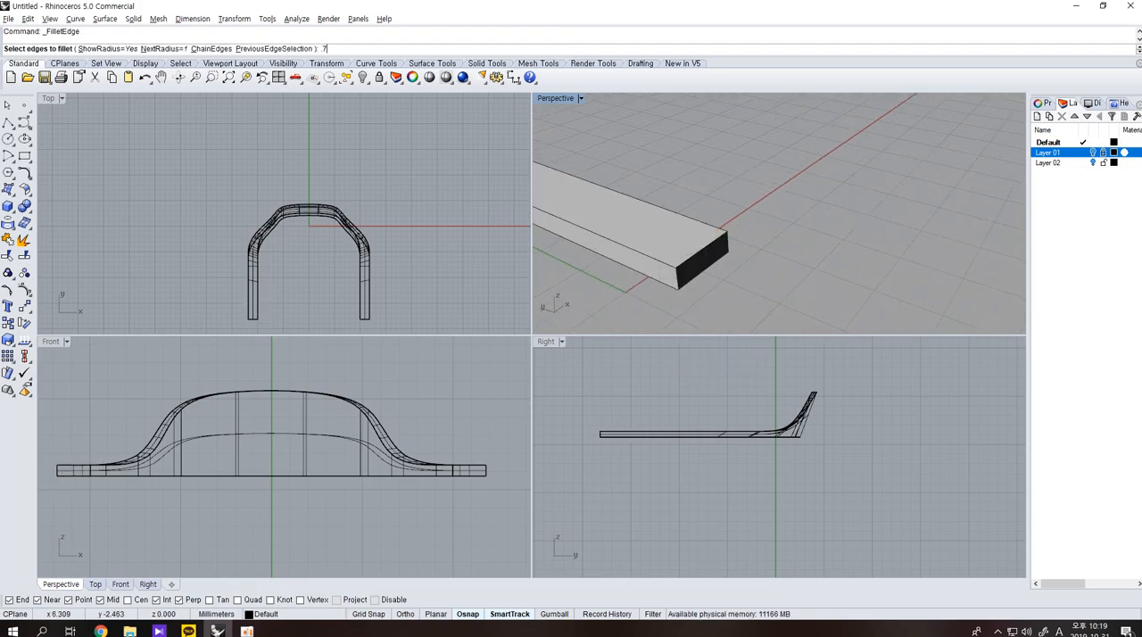
{"action": "left_click", "coordinate": [677, 278]}
{"action": "left_click", "coordinate": [727, 245]}
{"action": "right_click", "coordinate": [746, 248]}
{"action": "right_click", "coordinate": [745, 249]}
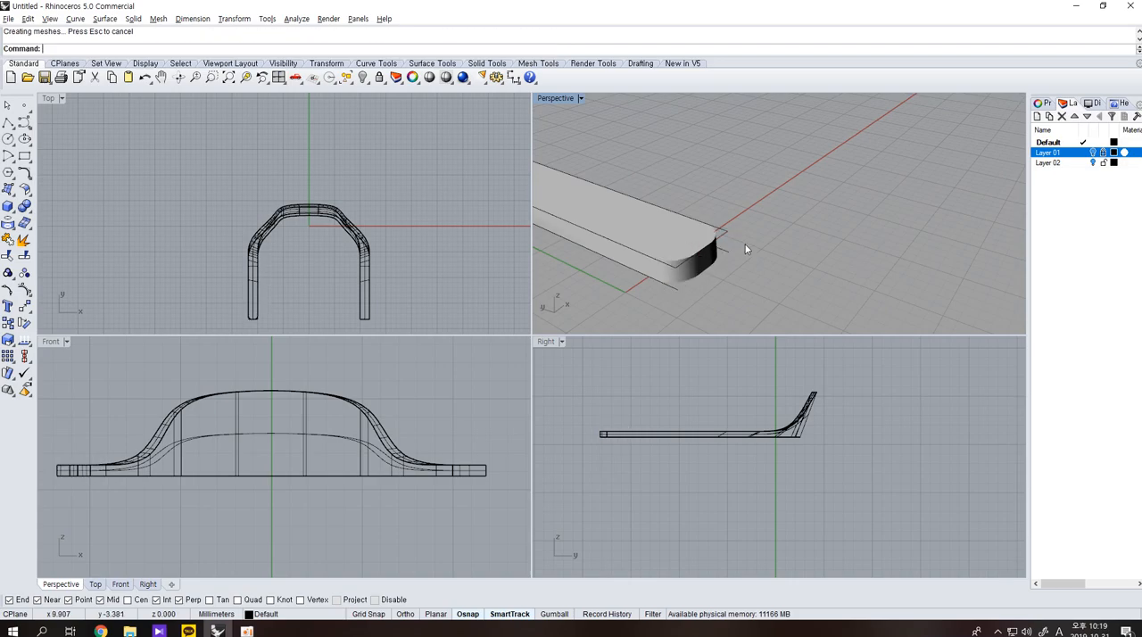
Fillet the two vertical edges at the opposite armrest's front end with the same radius.
{"action": "scroll", "coordinate": [747, 249], "scroll_direction": "down", "scroll_amount": 8}
{"action": "scroll", "coordinate": [853, 164], "scroll_direction": "up", "scroll_amount": 6}
{"action": "right_click_drag", "start_coordinate": [854, 162], "coordinate": [777, 214], "text": "shift"}
{"action": "scroll", "coordinate": [748, 229], "scroll_direction": "up", "scroll_amount": 4}
{"action": "right_click", "coordinate": [742, 229]}
{"action": "left_click", "coordinate": [740, 227]}
{"action": "left_click", "coordinate": [778, 205]}
{"action": "right_click", "coordinate": [777, 205]}
{"action": "right_click", "coordinate": [778, 205]}
Show the reference pictures on Layer 01 and examine the chair's armrests, legs and seat in the side and front views.
{"action": "scroll", "coordinate": [830, 235], "scroll_direction": "down", "scroll_amount": 6}
{"action": "right_click_drag", "start_coordinate": [769, 244], "coordinate": [720, 228]}
{"action": "left_click", "coordinate": [1092, 163]}
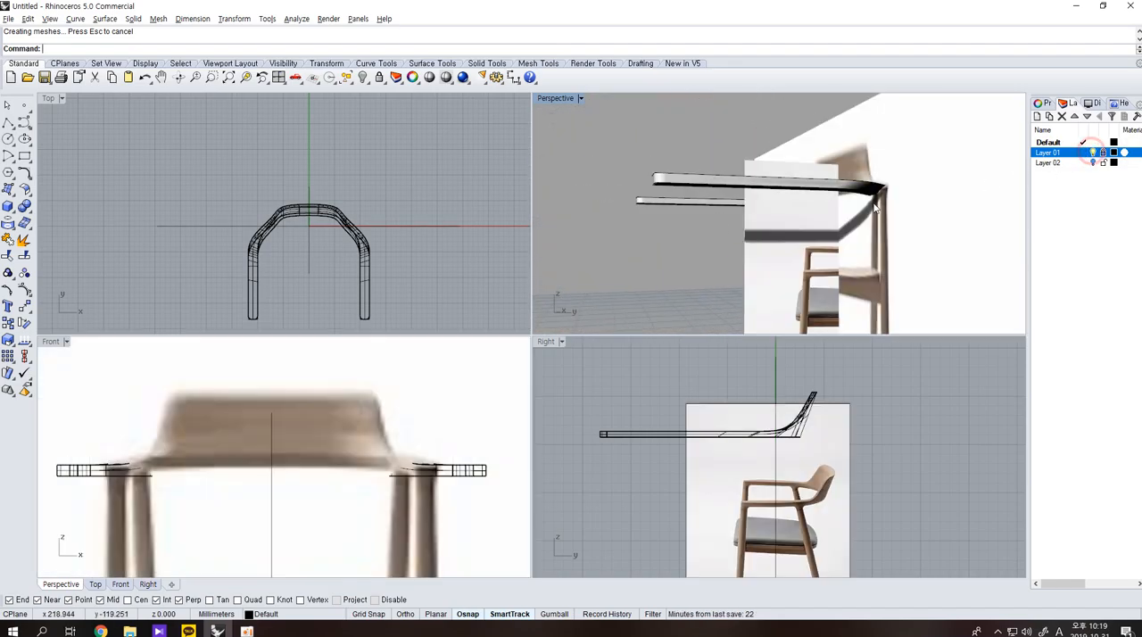
{"action": "scroll", "coordinate": [821, 452], "scroll_direction": "down", "scroll_amount": 1}
{"action": "scroll", "coordinate": [758, 502], "scroll_direction": "up", "scroll_amount": 5}
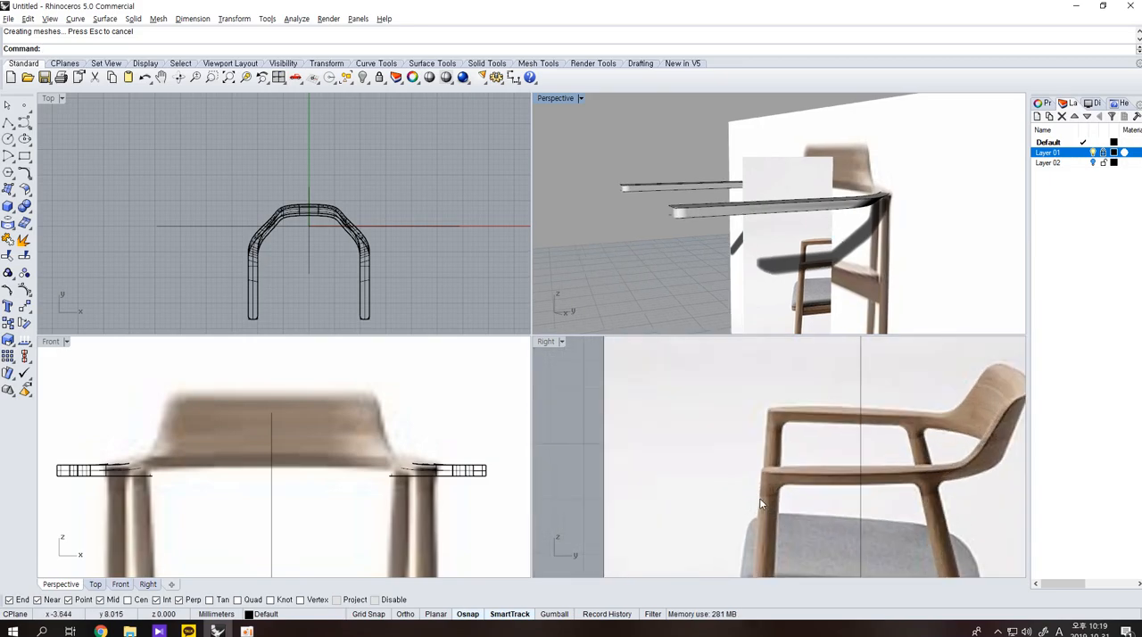
{"action": "right_click_drag", "start_coordinate": [703, 241], "coordinate": [667, 182]}
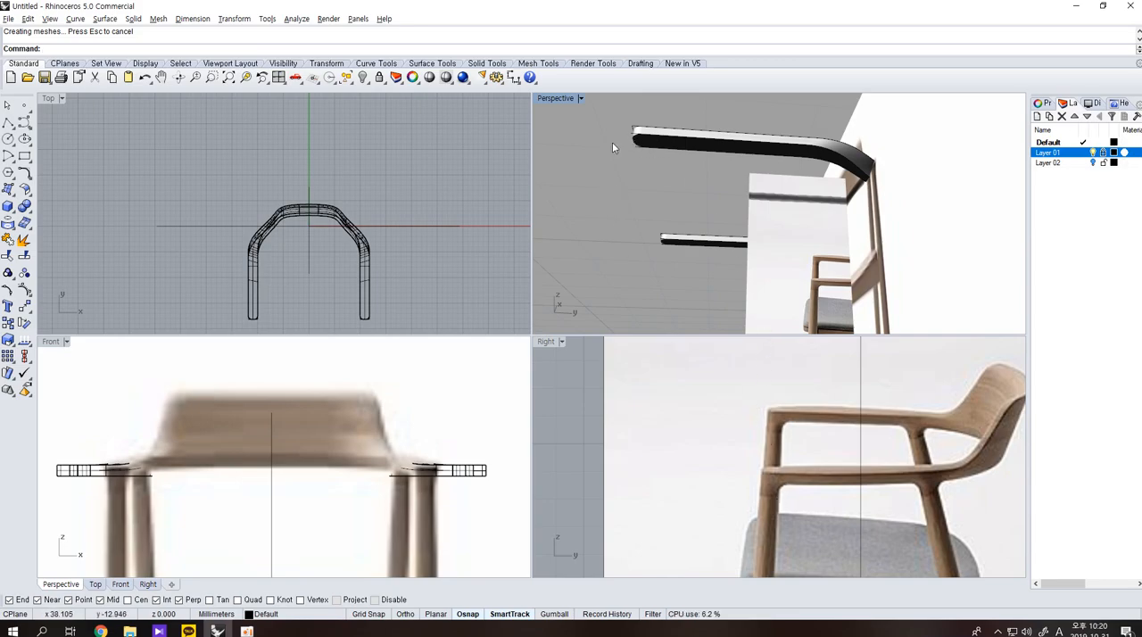
{"action": "scroll", "coordinate": [749, 463], "scroll_direction": "down", "scroll_amount": 5}
{"action": "right_click_drag", "start_coordinate": [757, 491], "coordinate": [764, 463]}
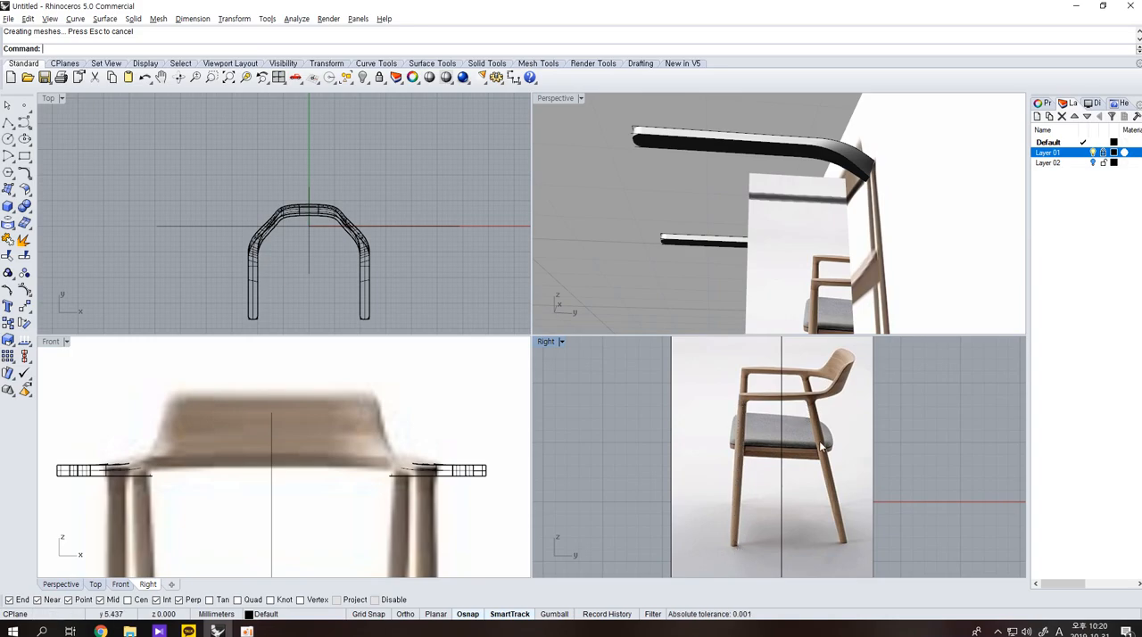
{"action": "scroll", "coordinate": [370, 470], "scroll_direction": "down", "scroll_amount": 4}
{"action": "scroll", "coordinate": [304, 513], "scroll_direction": "up", "scroll_amount": 4}
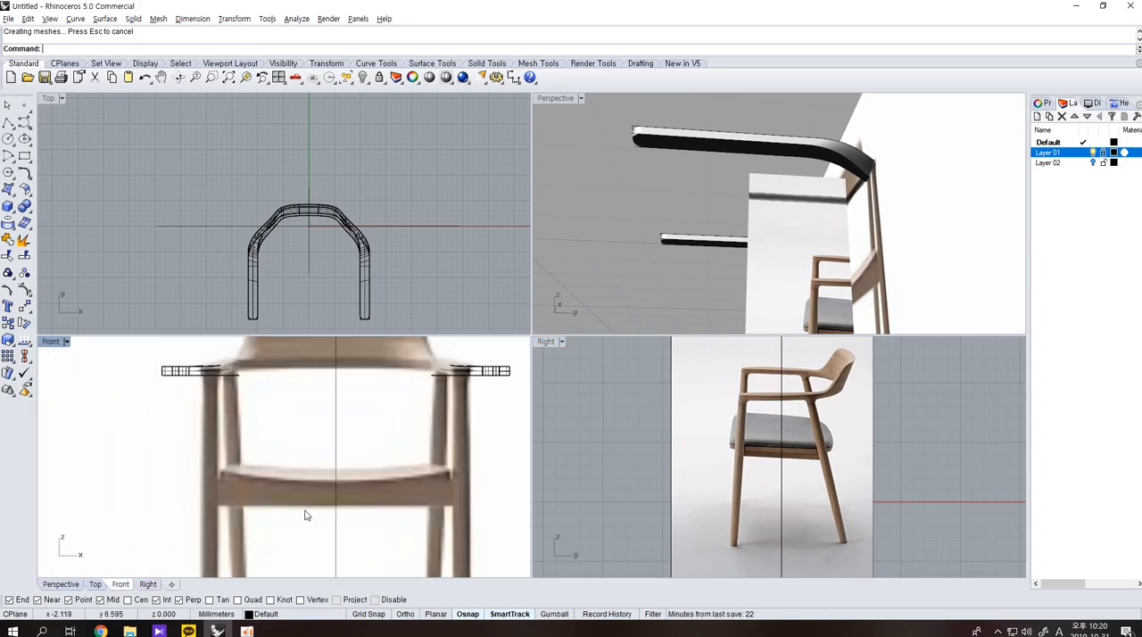
Draw a rectangle between the two armrests in the Top view, from one armrest's inner rear point to the other's front end.
{"action": "left_click", "coordinate": [24, 156]}
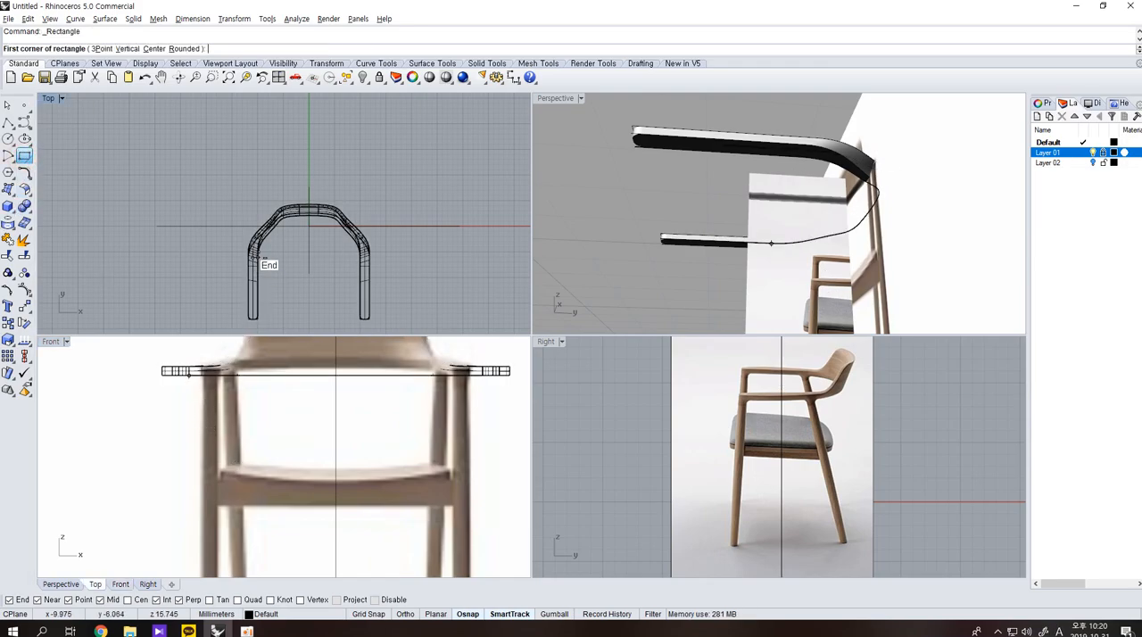
{"action": "left_click", "coordinate": [261, 256]}
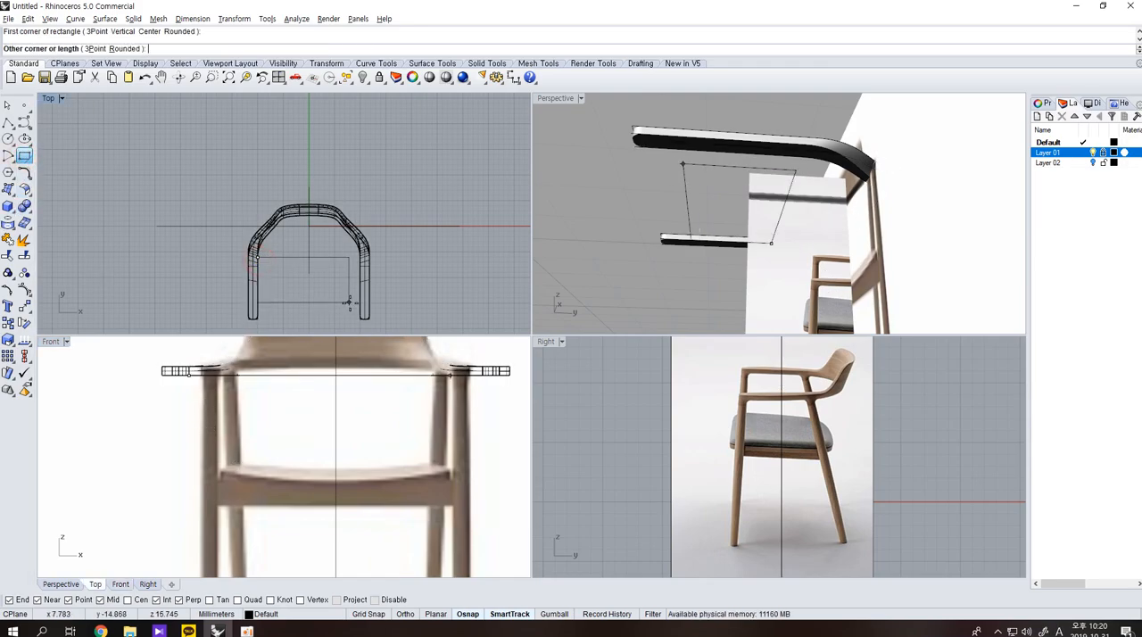
{"action": "left_click", "coordinate": [358, 313]}
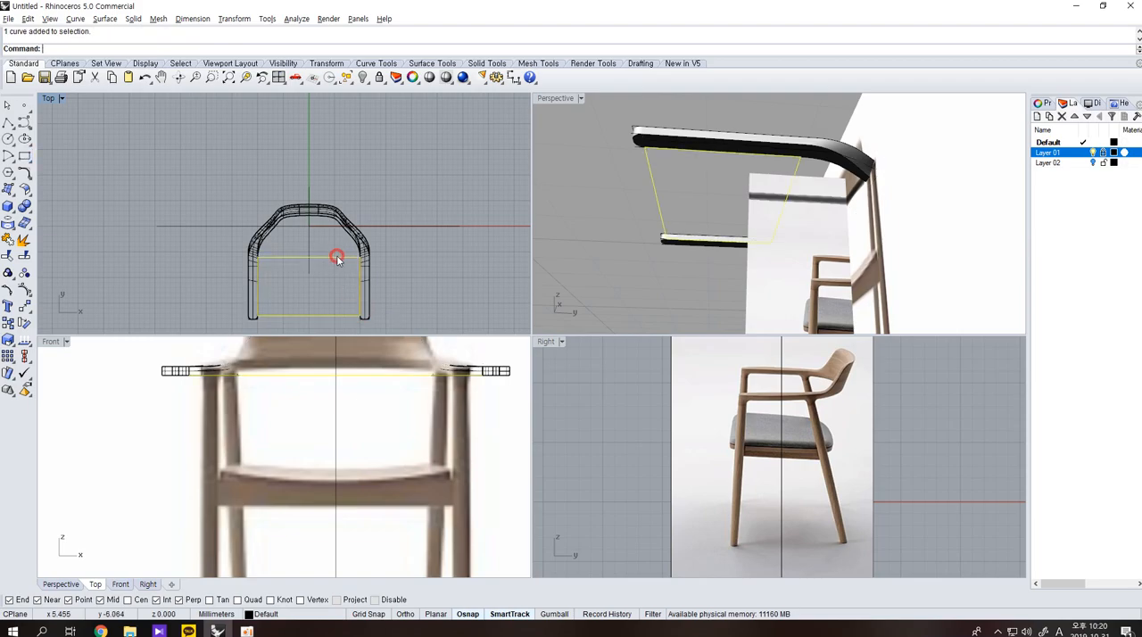
Move the rectangle's two rear corner points straight back toward the backrest.
{"action": "key", "text": "F10"}
{"action": "left_click_drag", "start_coordinate": [198, 248], "coordinate": [365, 276]}
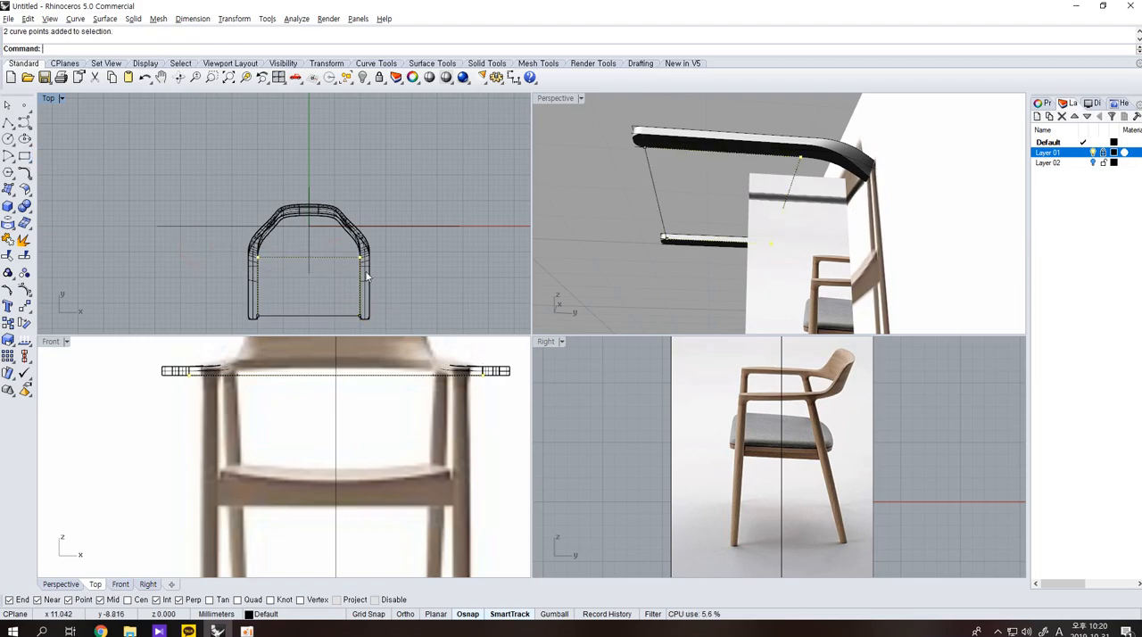
{"action": "type", "text": "m"}
{"action": "key", "text": "Return"}
{"action": "left_click", "coordinate": [458, 273]}
{"action": "left_click", "coordinate": [458, 260]}
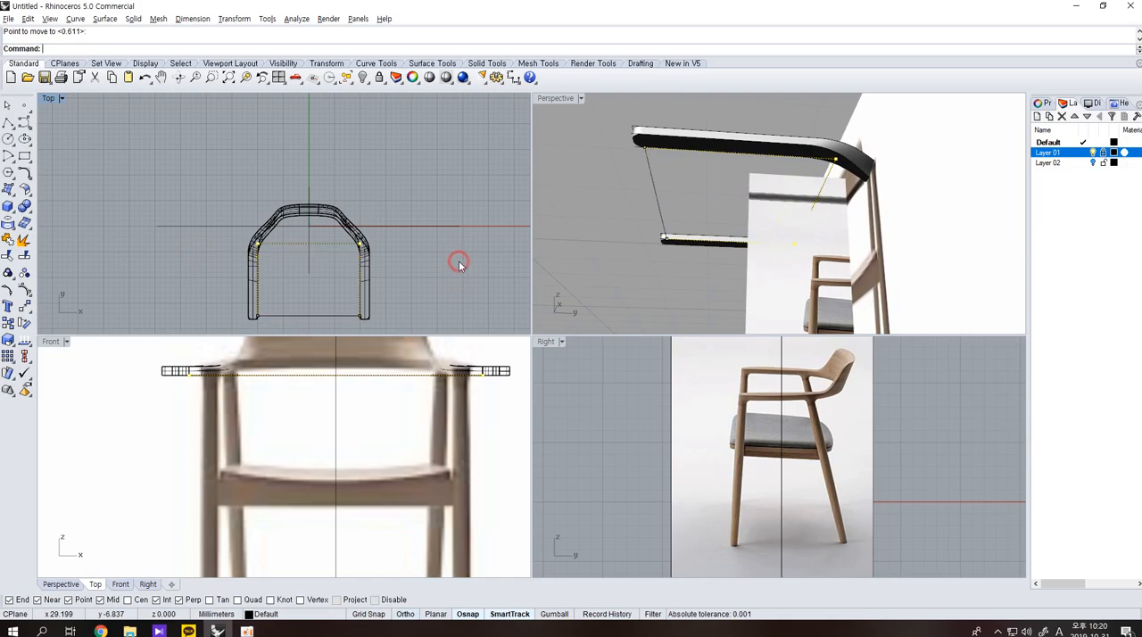
Hide the reference pictures and move the rectangle straight down below the armrests in the Front view.
{"action": "right_click_drag", "start_coordinate": [778, 238], "coordinate": [861, 261]}
{"action": "left_click", "coordinate": [1094, 152]}
{"action": "left_click", "coordinate": [653, 189]}
{"action": "key", "text": "Return"}
{"action": "scroll", "coordinate": [346, 464], "scroll_direction": "down", "scroll_amount": 8}
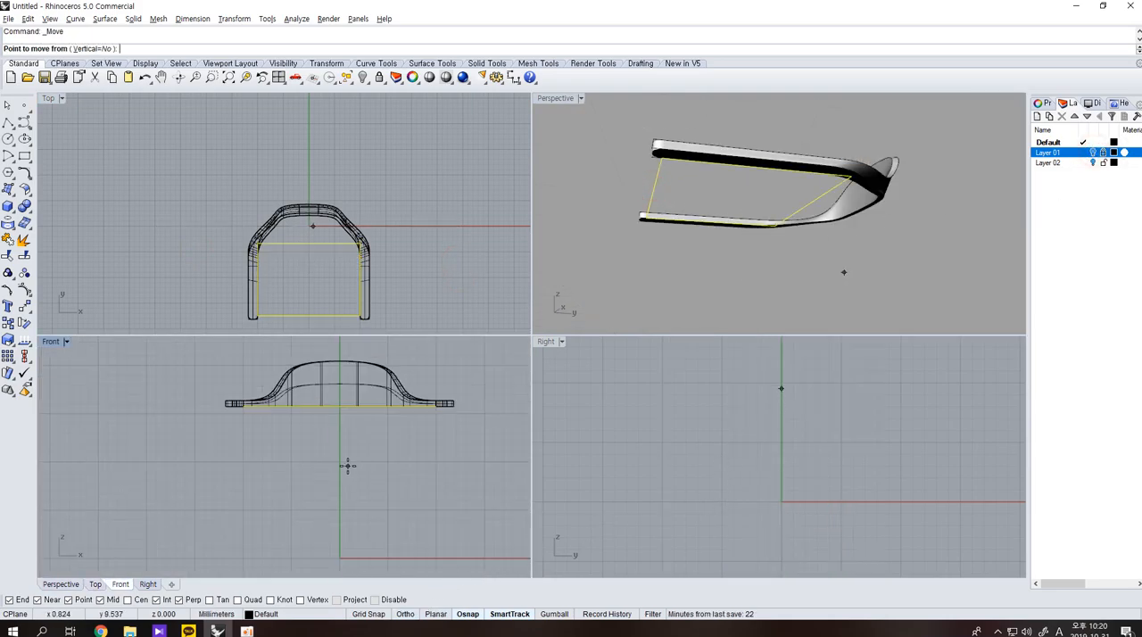
{"action": "left_click", "coordinate": [372, 461]}
{"action": "left_click", "coordinate": [380, 486]}
{"action": "left_click", "coordinate": [1092, 152]}
{"action": "left_click", "coordinate": [1092, 152]}
{"action": "left_click_drag", "start_coordinate": [449, 429], "coordinate": [448, 443]}
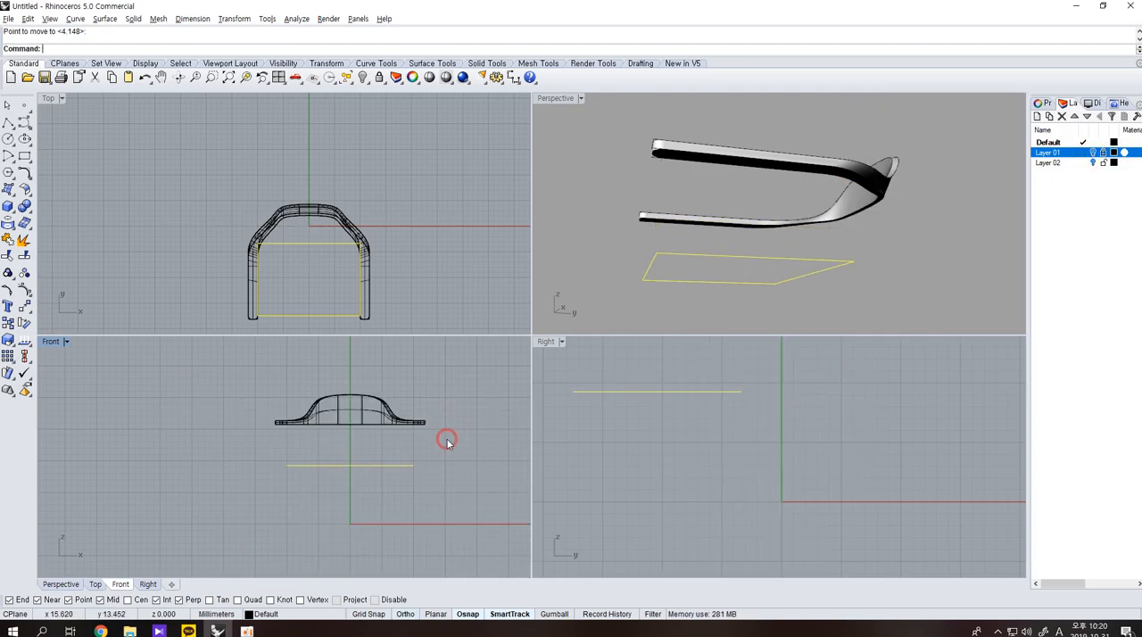
{"action": "key", "text": "F10"}
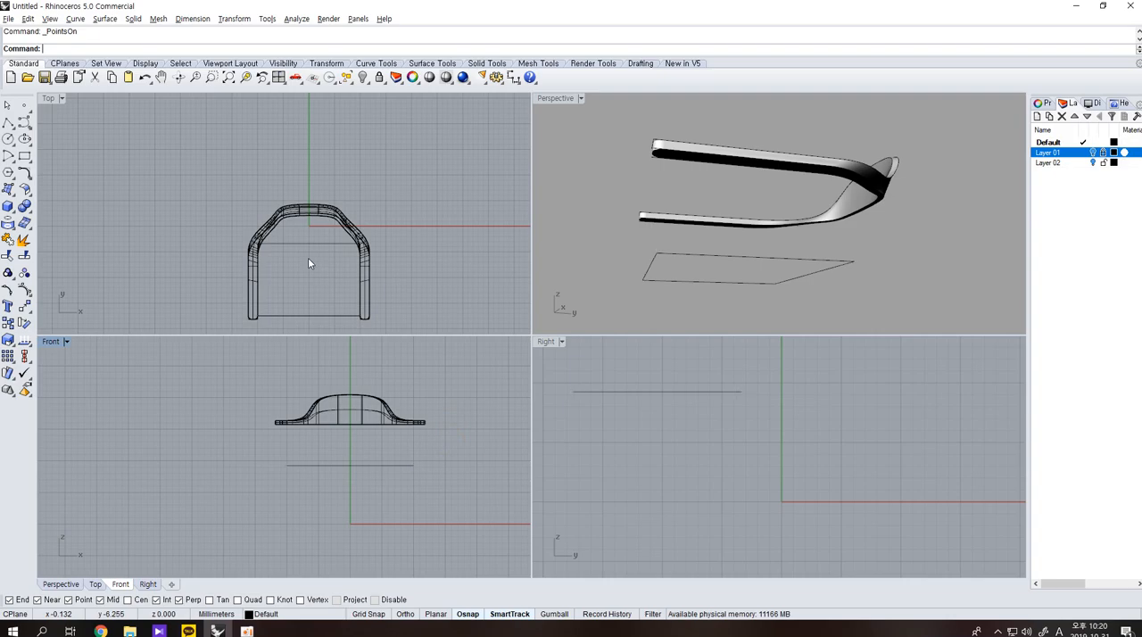
{"action": "left_click", "coordinate": [308, 258]}
{"action": "left_click", "coordinate": [14, 183]}
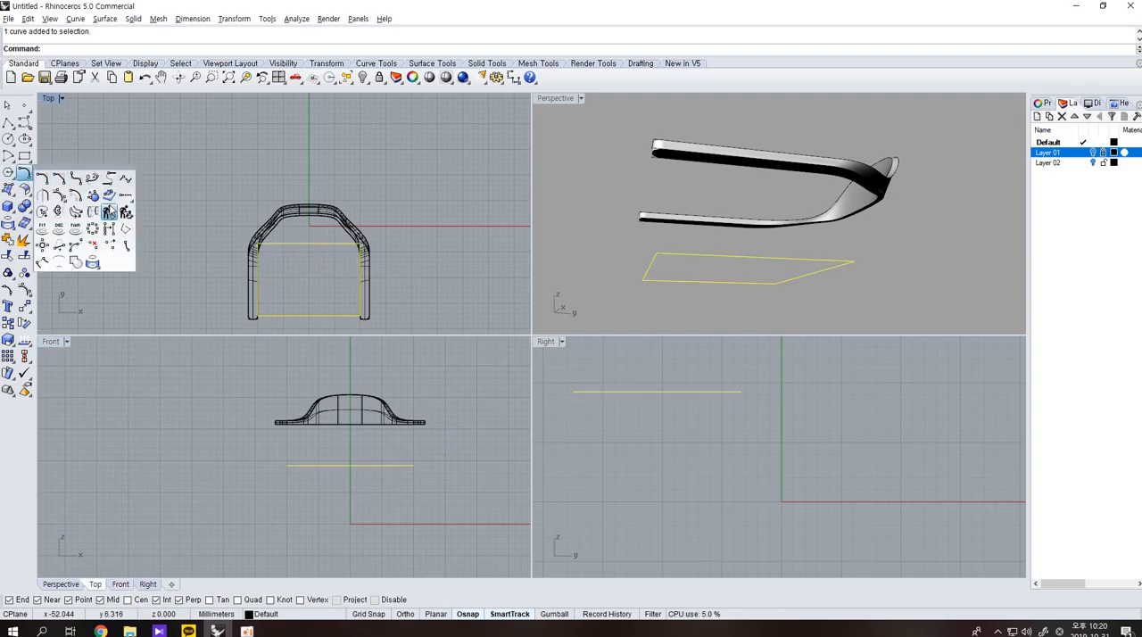
{"action": "left_click", "coordinate": [109, 204]}
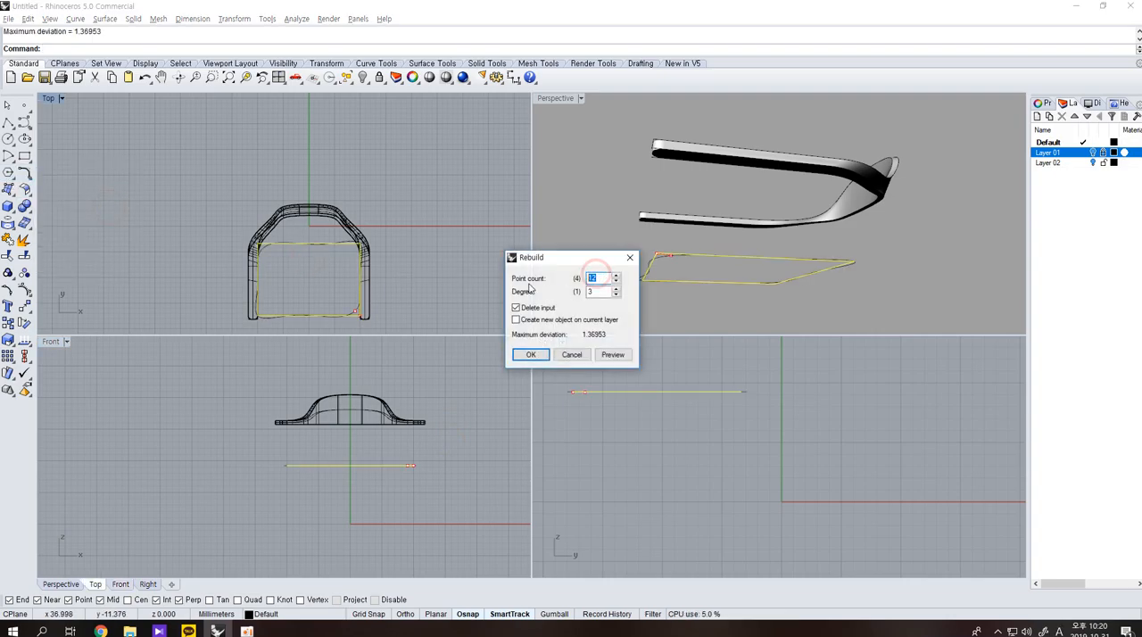
{"action": "left_click", "coordinate": [613, 355]}
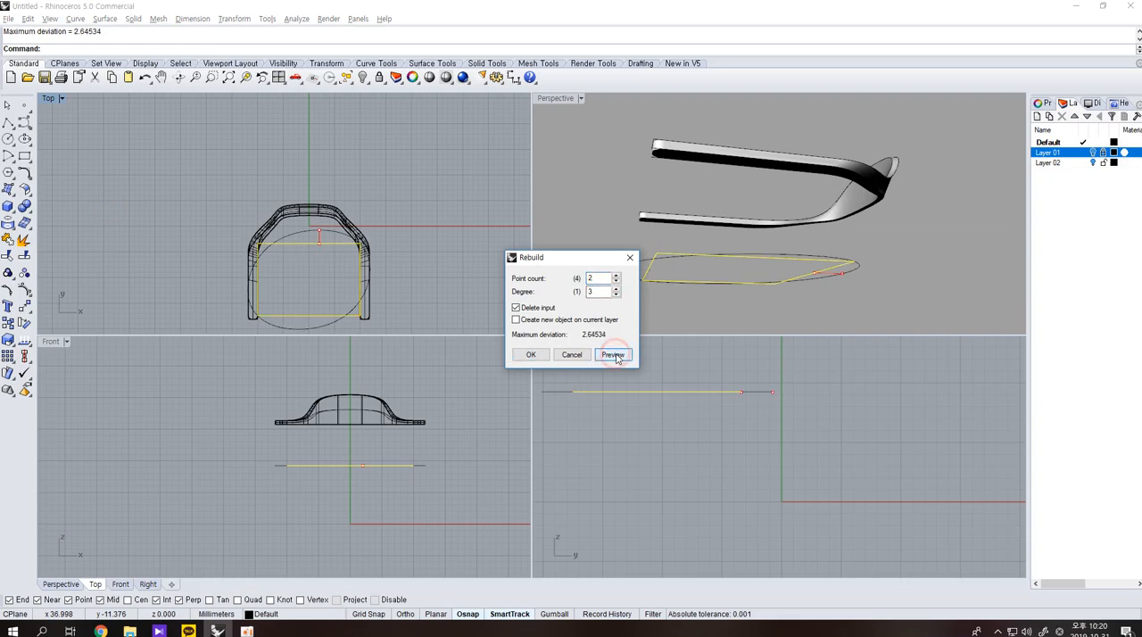
{"action": "double_click", "coordinate": [603, 278]}
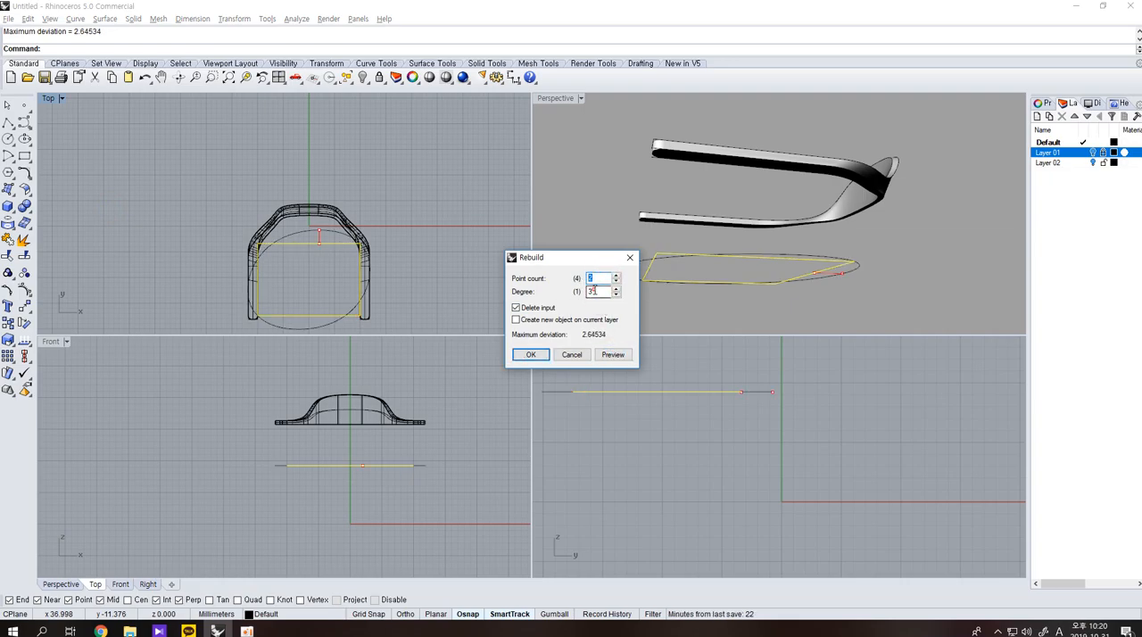
{"action": "left_click", "coordinate": [615, 356]}
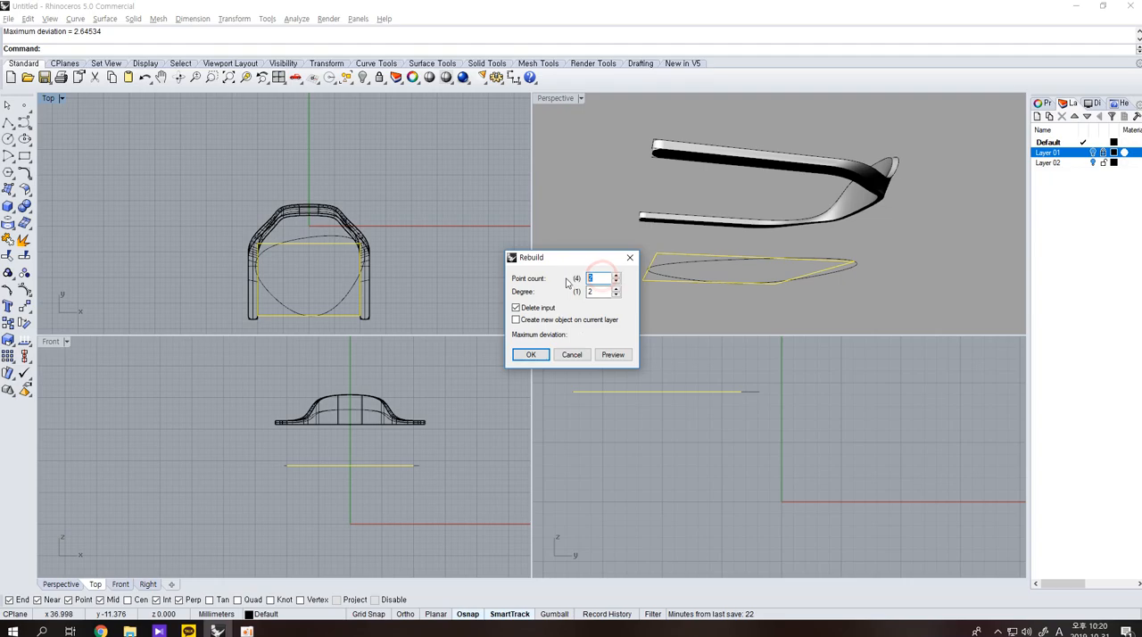
{"action": "left_click", "coordinate": [612, 356]}
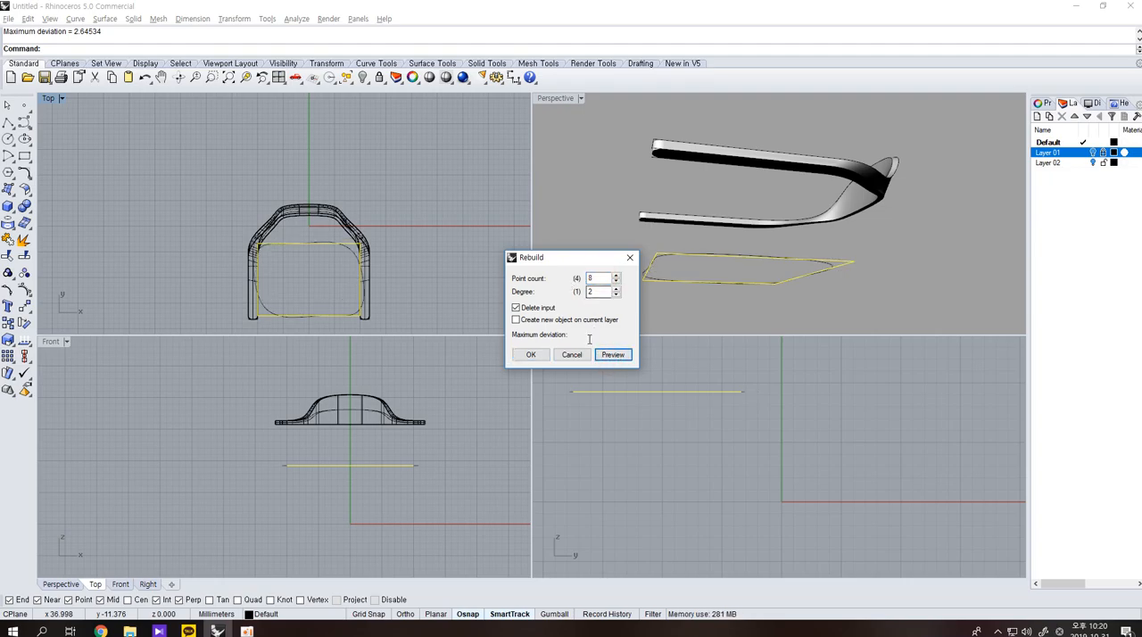
{"action": "left_click", "coordinate": [574, 356]}
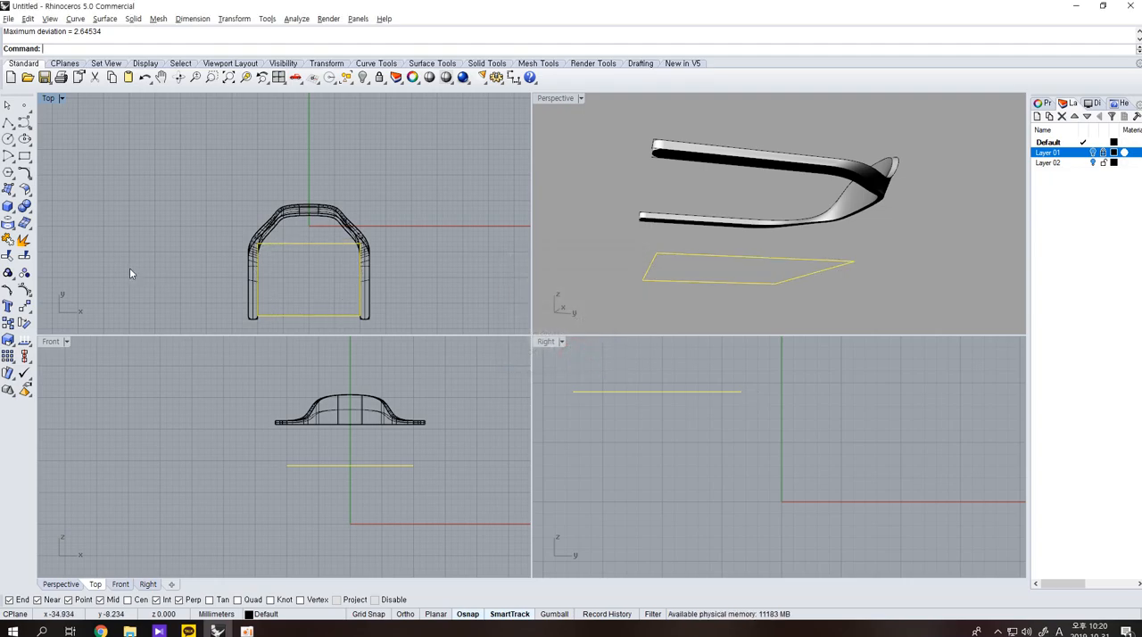
Try exploding the rectangle and deleting its front and rear segments, and undo both operations.
{"action": "left_click", "coordinate": [24, 240]}
{"action": "left_click_drag", "start_coordinate": [337, 323], "coordinate": [308, 232]}
{"action": "key", "text": "Delete"}
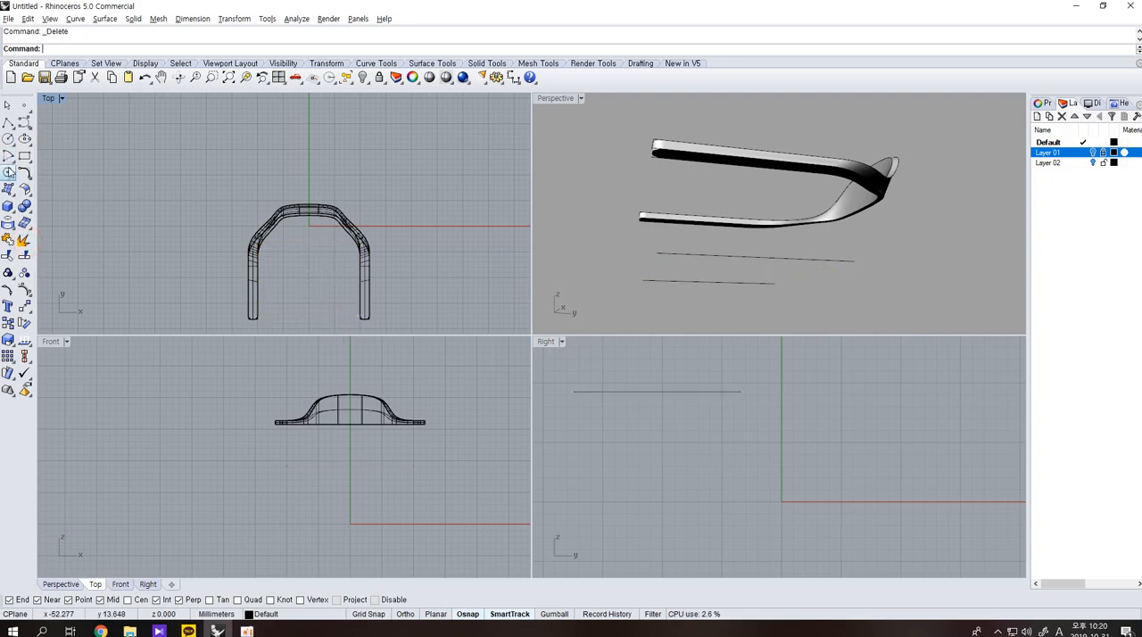
{"action": "right_click_drag", "start_coordinate": [639, 272], "coordinate": [717, 259]}
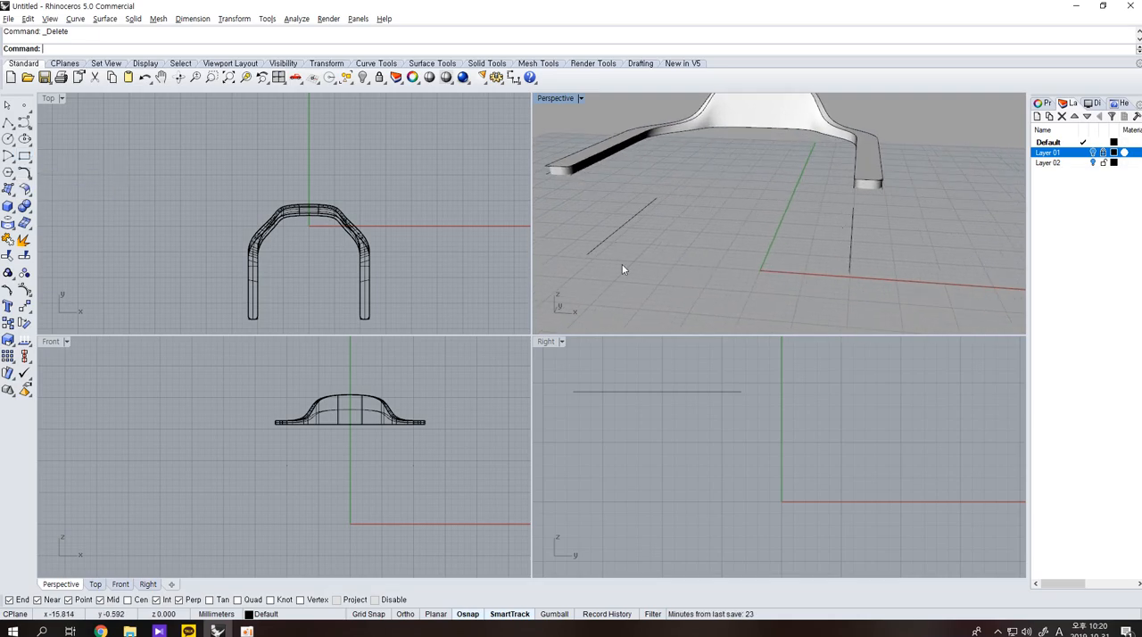
{"action": "key", "text": "ctrl+z"}
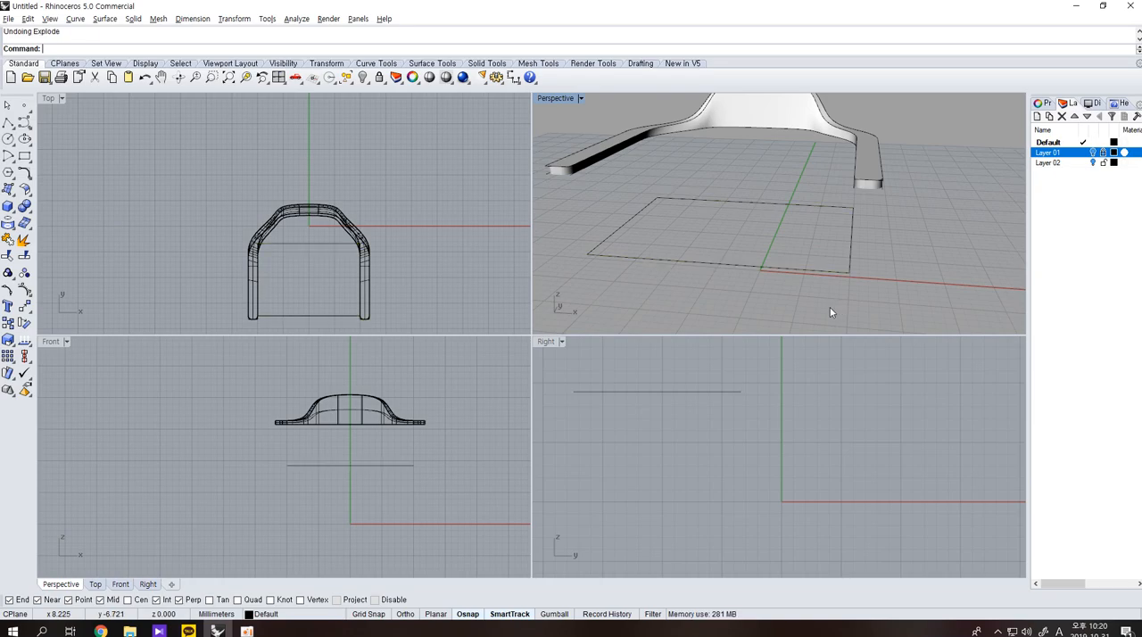
Try rebuilding the seat rectangle at degree 1, testing 16 and 20 points, and undo the rebuild.
{"action": "left_click_drag", "start_coordinate": [856, 300], "coordinate": [683, 235]}
{"action": "left_click", "coordinate": [32, 174]}
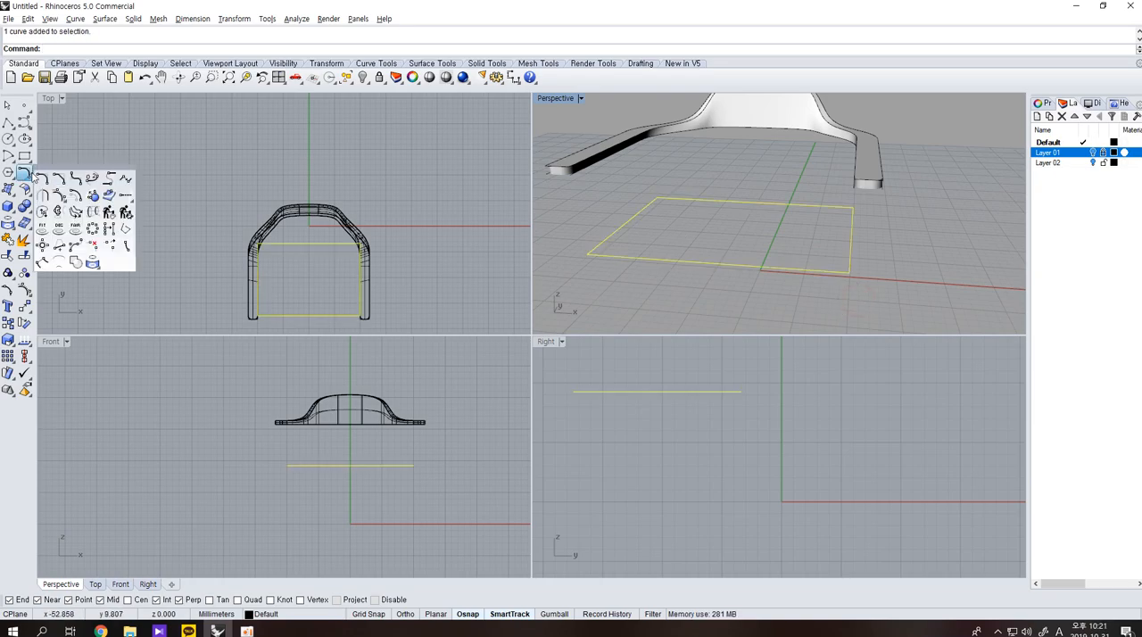
{"action": "left_click", "coordinate": [105, 207]}
{"action": "type", "text": "1"}
{"action": "left_click", "coordinate": [612, 354]}
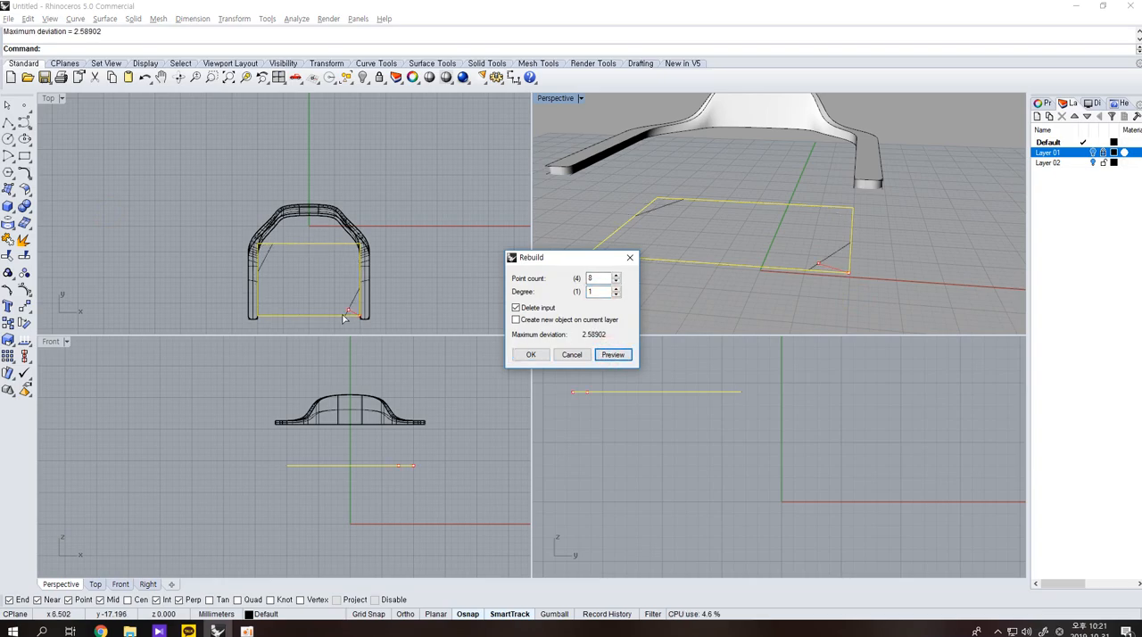
{"action": "double_click", "coordinate": [592, 277]}
{"action": "type", "text": "16"}
{"action": "left_click", "coordinate": [615, 355]}
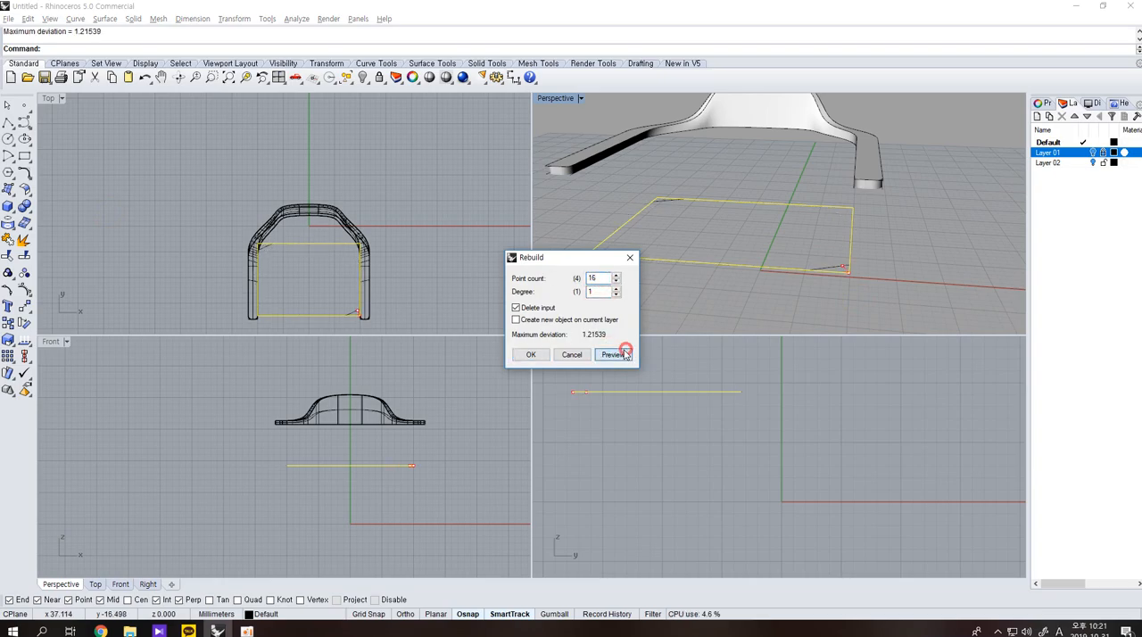
{"action": "double_click", "coordinate": [594, 279]}
{"action": "type", "text": "20"}
{"action": "key", "text": "Return"}
{"action": "key", "text": "ctrl+z"}
Explode the seat rectangle and delete its front and rear segments, keeping the two side lines.
{"action": "left_click", "coordinate": [741, 308]}
{"action": "left_click", "coordinate": [751, 267]}
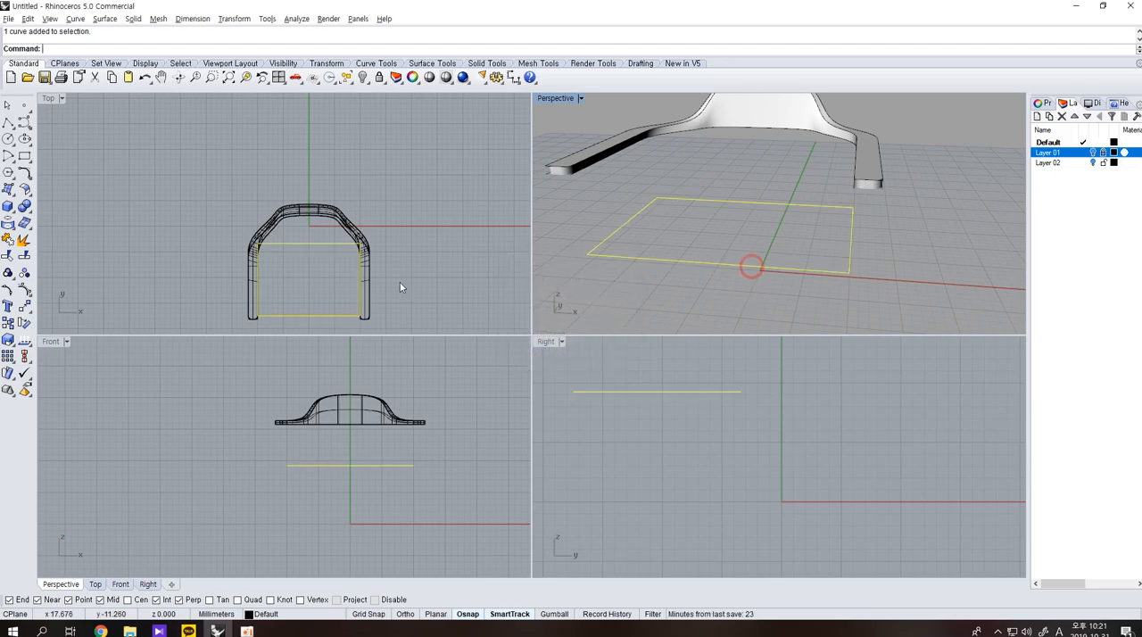
{"action": "left_click", "coordinate": [25, 241]}
{"action": "left_click_drag", "start_coordinate": [786, 295], "coordinate": [762, 196]}
{"action": "key", "text": "Delete"}
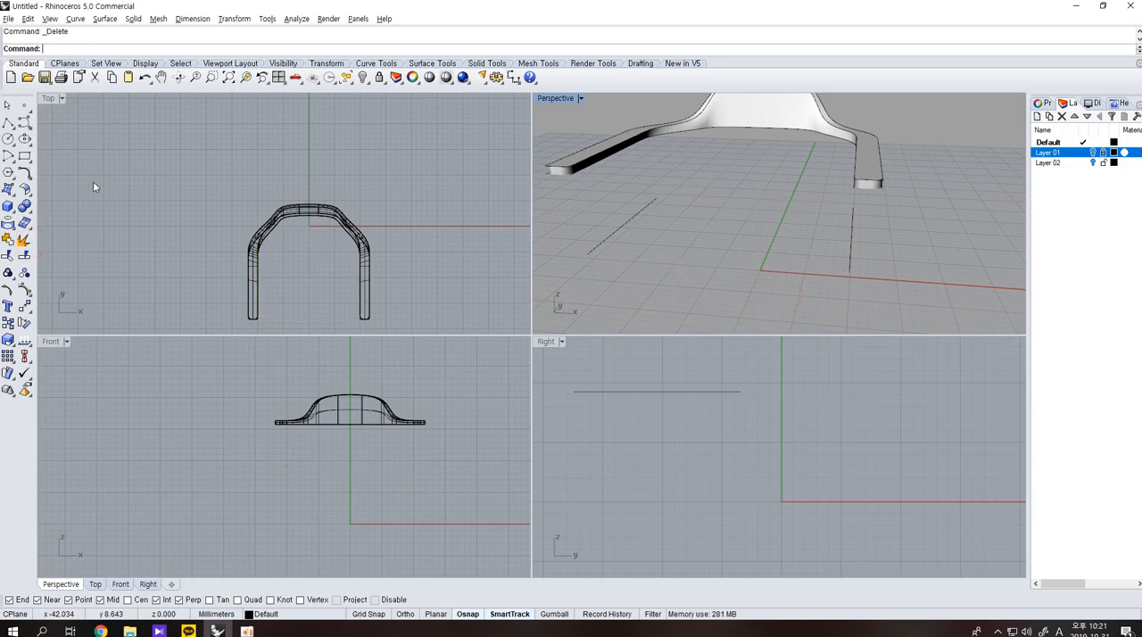
Draw a downward arc between the front endpoints of the two side lines, keeping it vertical by picking its through-point in the Right view.
{"action": "left_click", "coordinate": [7, 173]}
{"action": "left_click", "coordinate": [27, 161]}
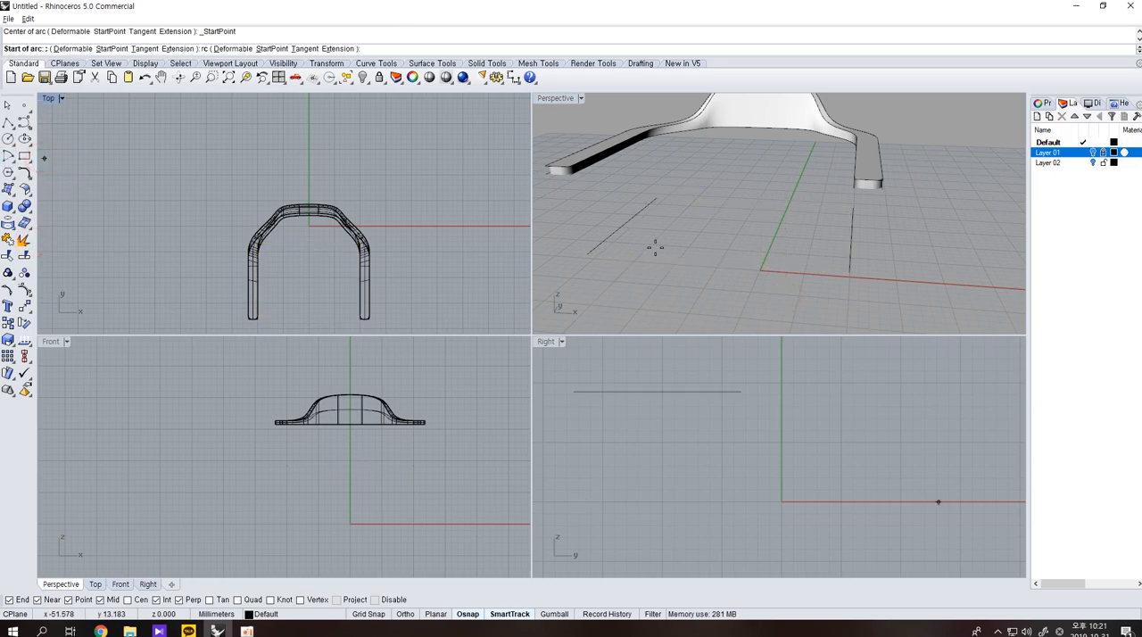
{"action": "left_click", "coordinate": [594, 253]}
{"action": "left_click", "coordinate": [849, 272]}
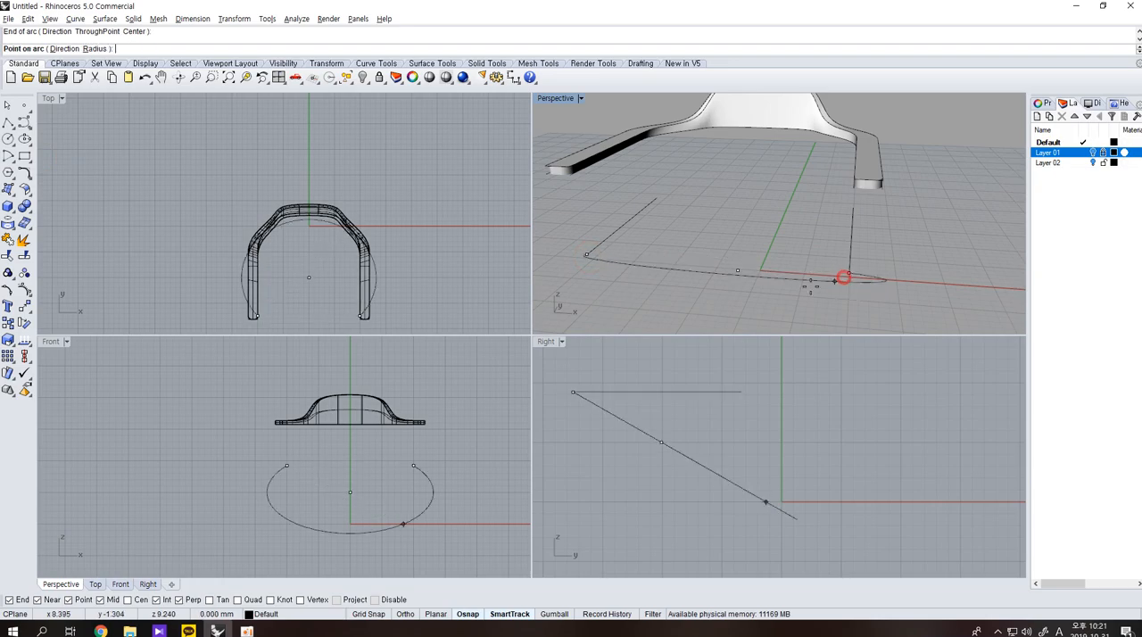
{"action": "scroll", "coordinate": [351, 475], "scroll_direction": "up", "scroll_amount": 4}
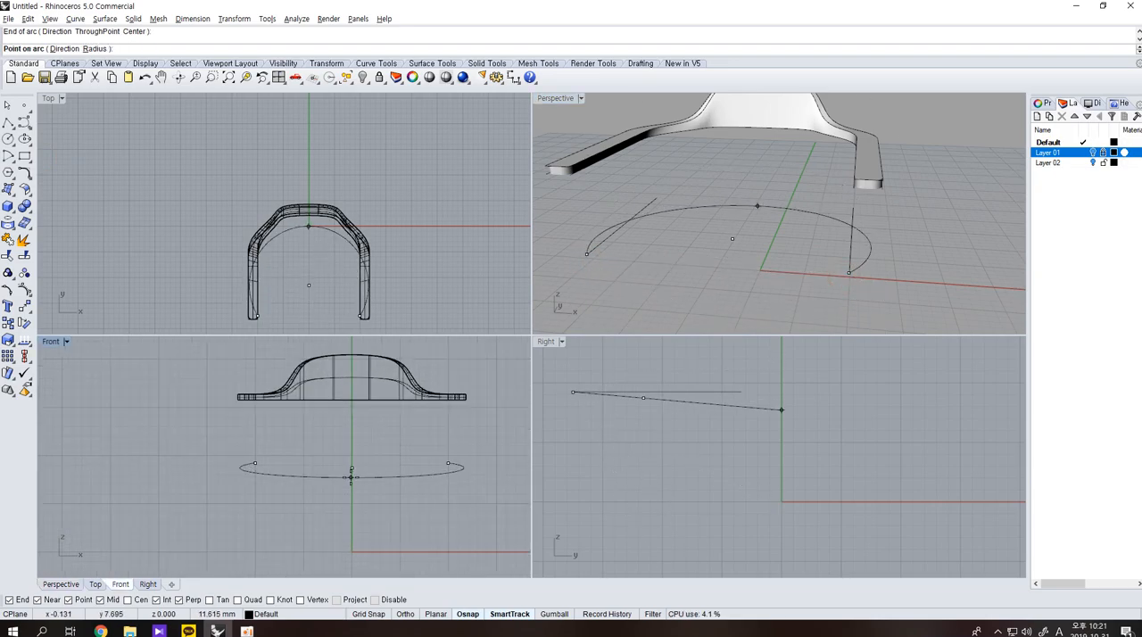
{"action": "scroll", "coordinate": [576, 392], "scroll_direction": "up", "scroll_amount": 5}
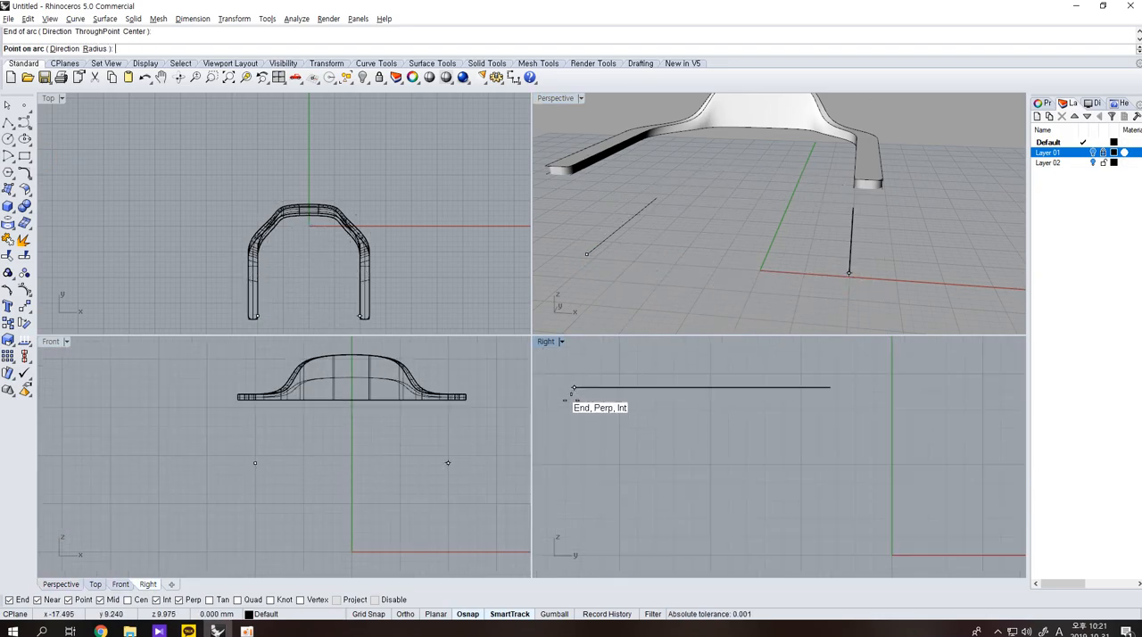
{"action": "left_click", "coordinate": [576, 392]}
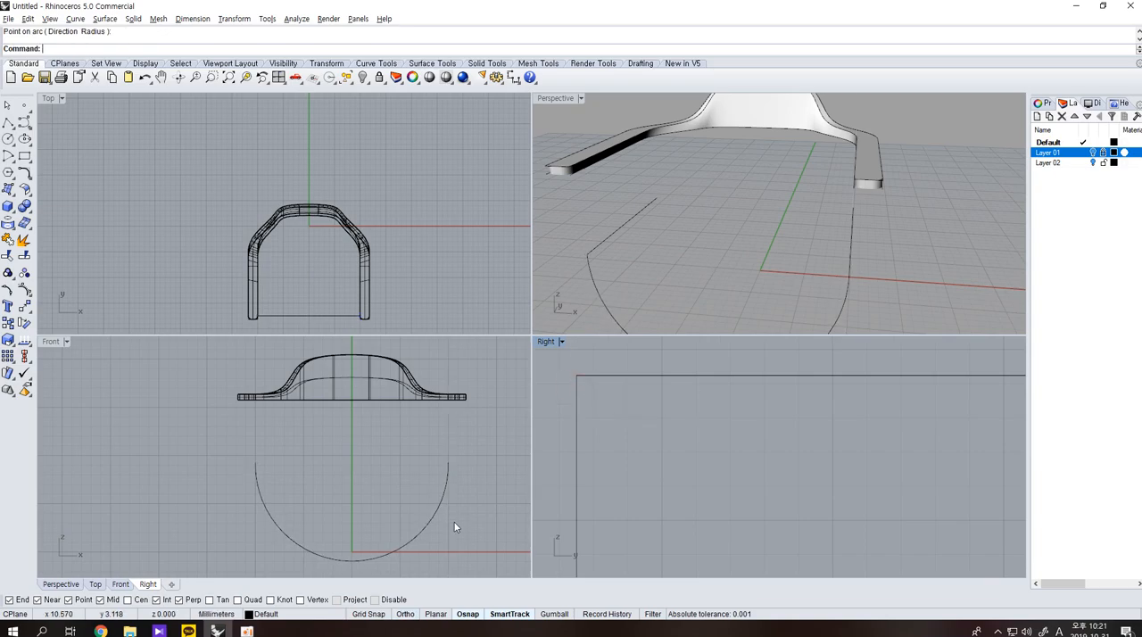
Flatten the arc into a shallow curve with a vertical one-directional scale in the Front view, and compare it with the reference pictures.
{"action": "left_click", "coordinate": [428, 521]}
{"action": "key", "text": "F10"}
{"action": "right_click_drag", "start_coordinate": [397, 499], "coordinate": [378, 458]}
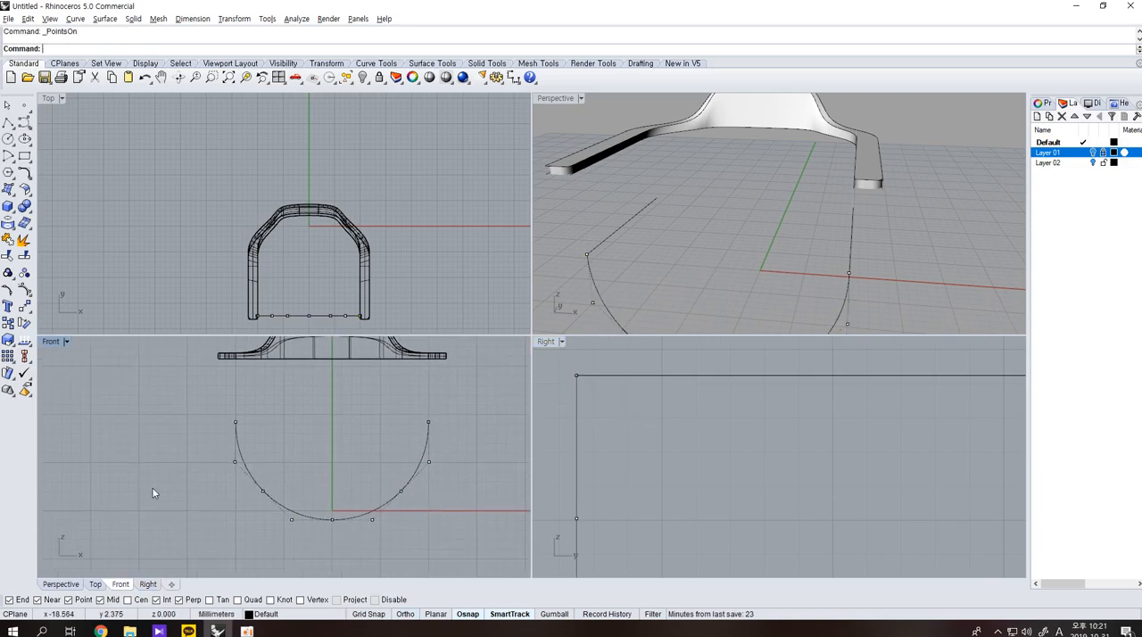
{"action": "left_click", "coordinate": [256, 467]}
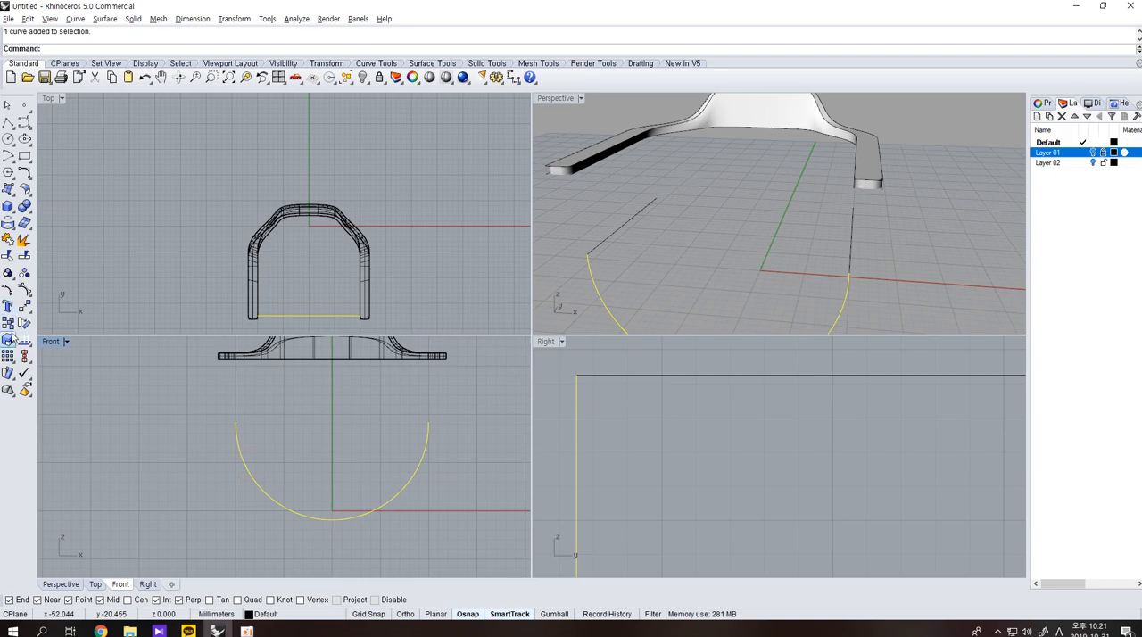
{"action": "left_click", "coordinate": [8, 340]}
{"action": "left_click", "coordinate": [233, 421]}
{"action": "left_click", "coordinate": [212, 534]}
{"action": "left_click", "coordinate": [186, 438]}
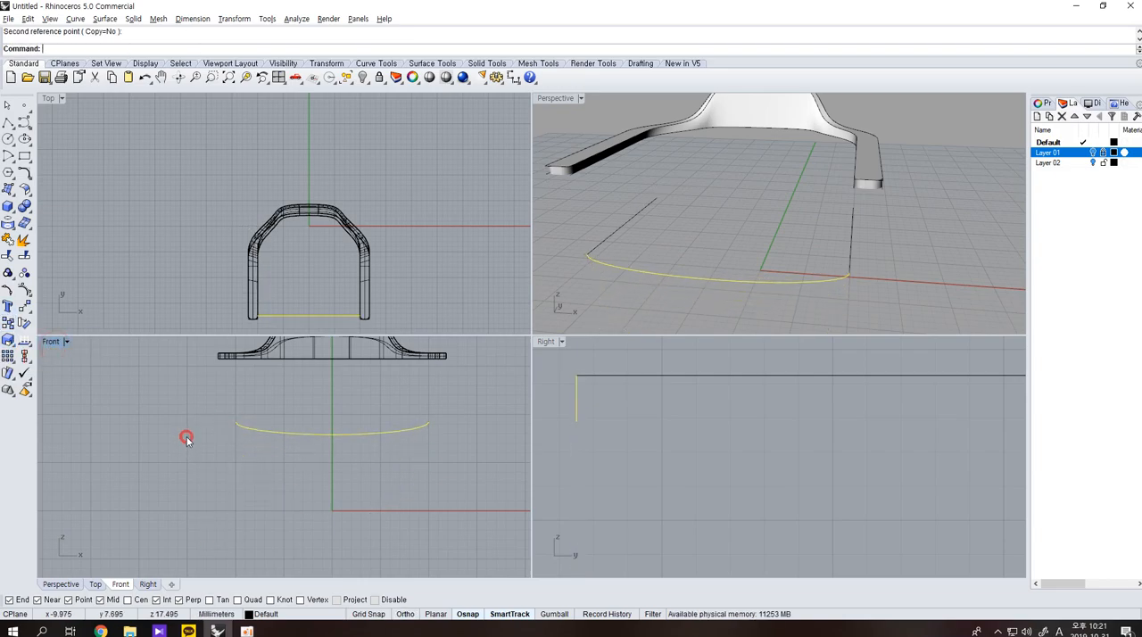
{"action": "key", "text": "Escape"}
{"action": "left_click", "coordinate": [1092, 152]}
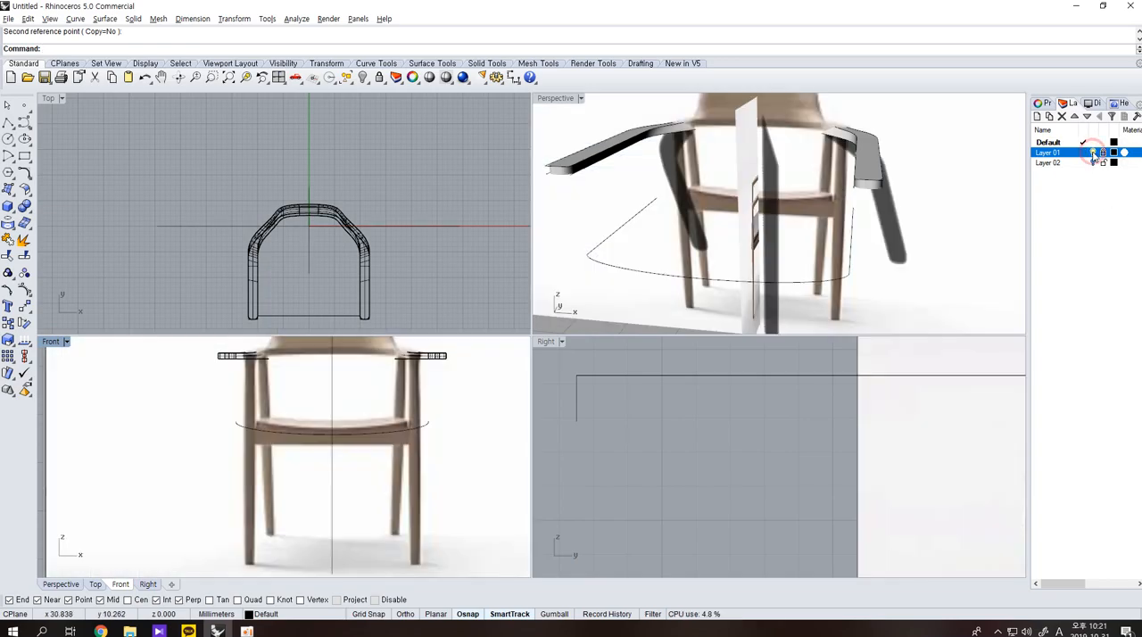
{"action": "left_click", "coordinate": [1092, 153]}
Mirror a copy of the shallow front arc to the rear ends of the side lines, about the side line's midpoint.
{"action": "key", "text": "ctrl+a"}
{"action": "left_click", "coordinate": [365, 425]}
{"action": "left_click", "coordinate": [739, 278]}
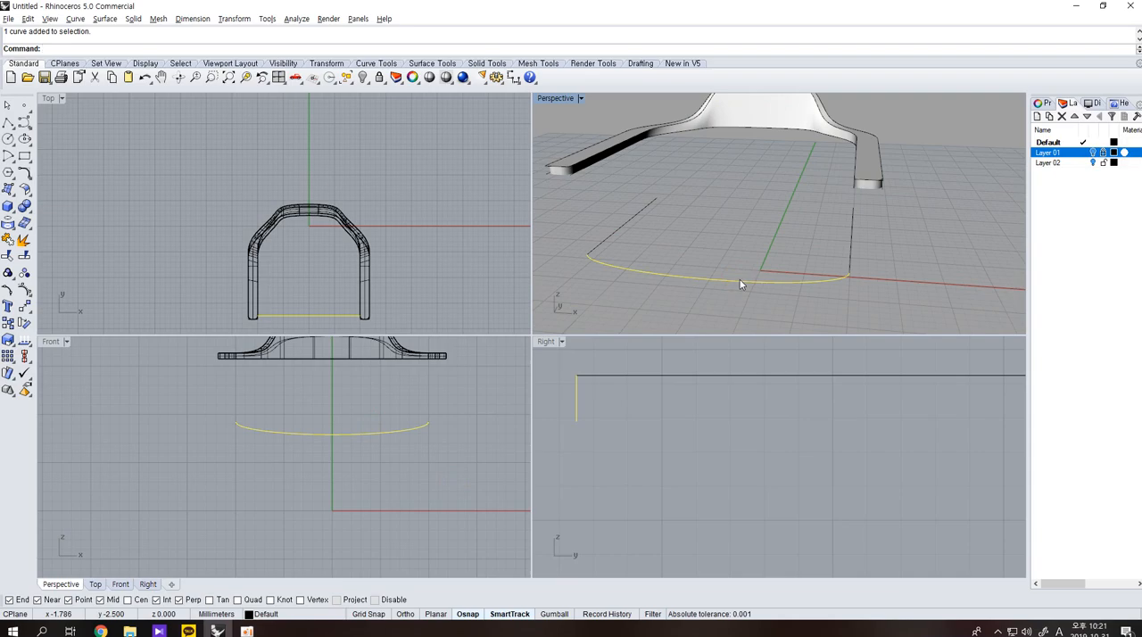
{"action": "key", "text": "Return"}
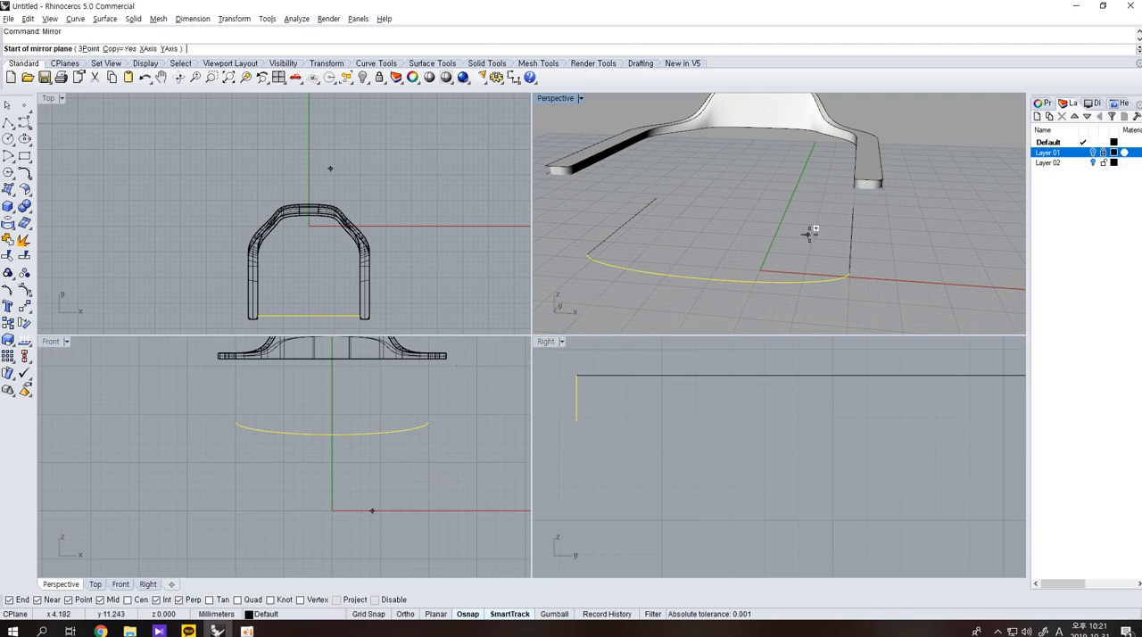
{"action": "left_click", "coordinate": [850, 237]}
{"action": "left_click", "coordinate": [410, 283]}
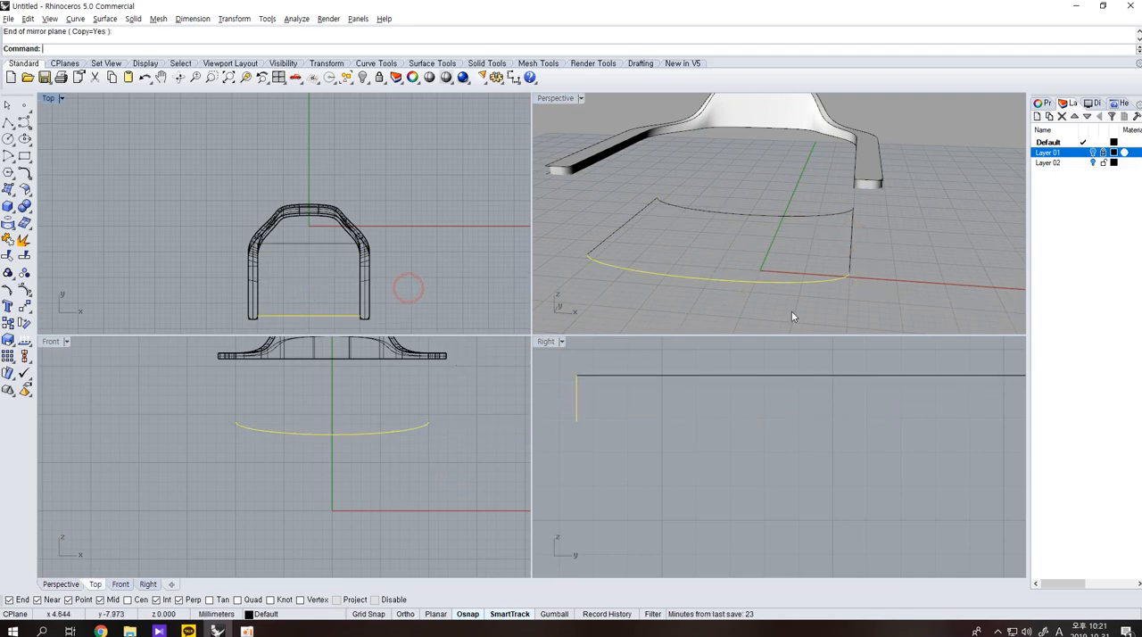
{"action": "left_click", "coordinate": [420, 270]}
Build the curved seat surface with a two-rail sweep, using the arcs as rails and the side lines as cross sections.
{"action": "left_click", "coordinate": [24, 239]}
{"action": "left_click", "coordinate": [679, 206]}
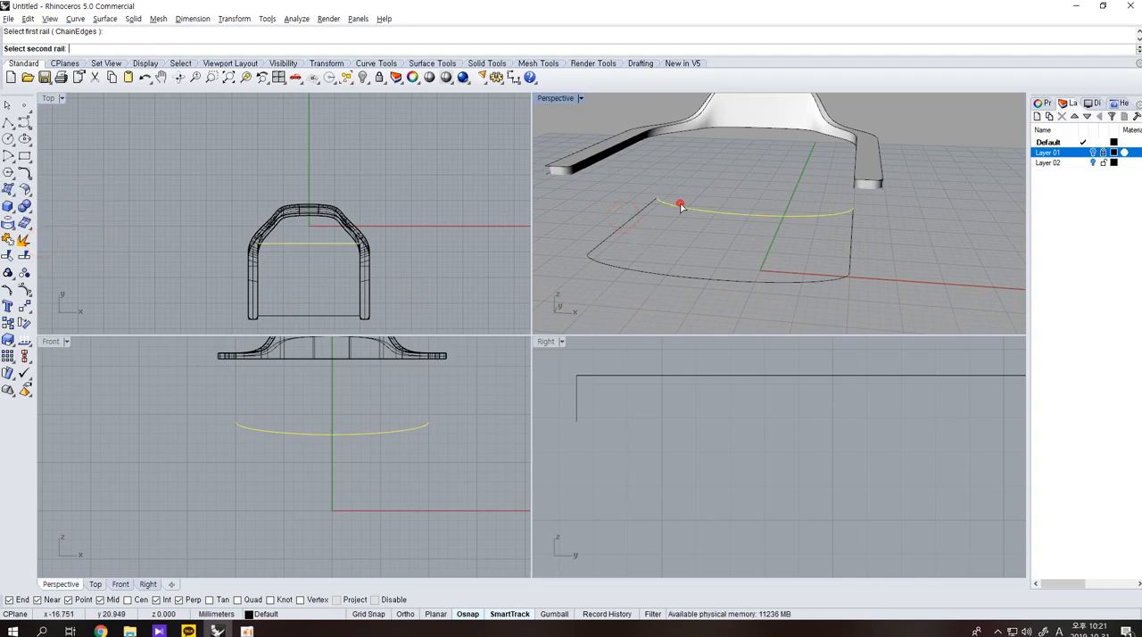
{"action": "left_click", "coordinate": [677, 282]}
{"action": "left_click", "coordinate": [614, 230]}
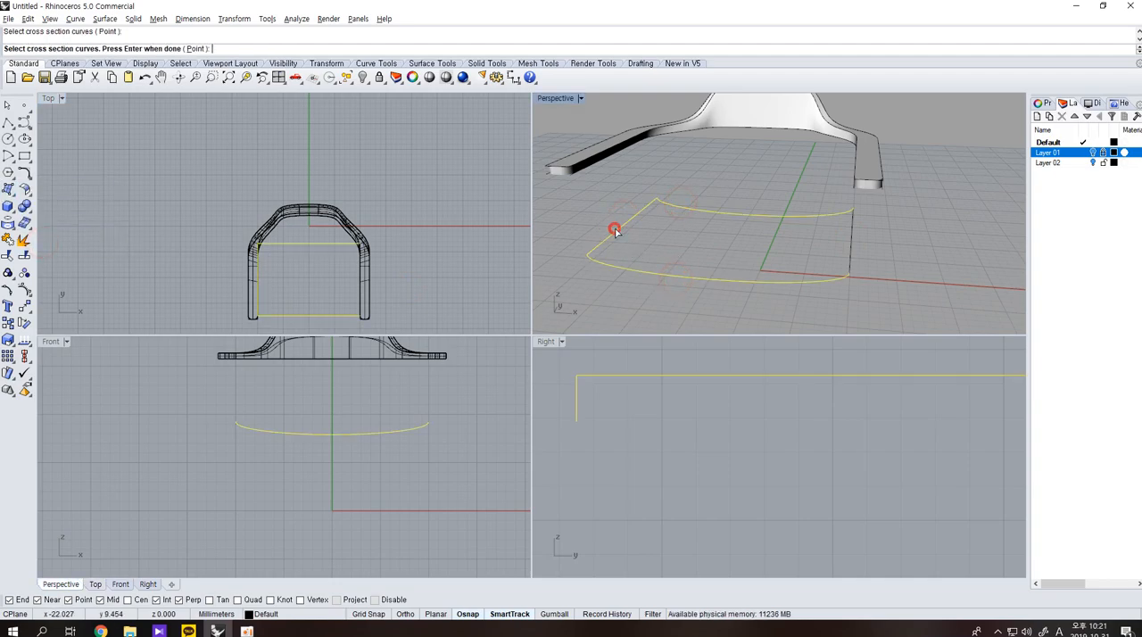
{"action": "left_click", "coordinate": [849, 253]}
{"action": "key", "text": "Return"}
Move the four seat outline curves straight down below the seat surface in the Right view.
{"action": "key", "text": "Return"}
{"action": "right_click_drag", "start_coordinate": [698, 287], "coordinate": [719, 254]}
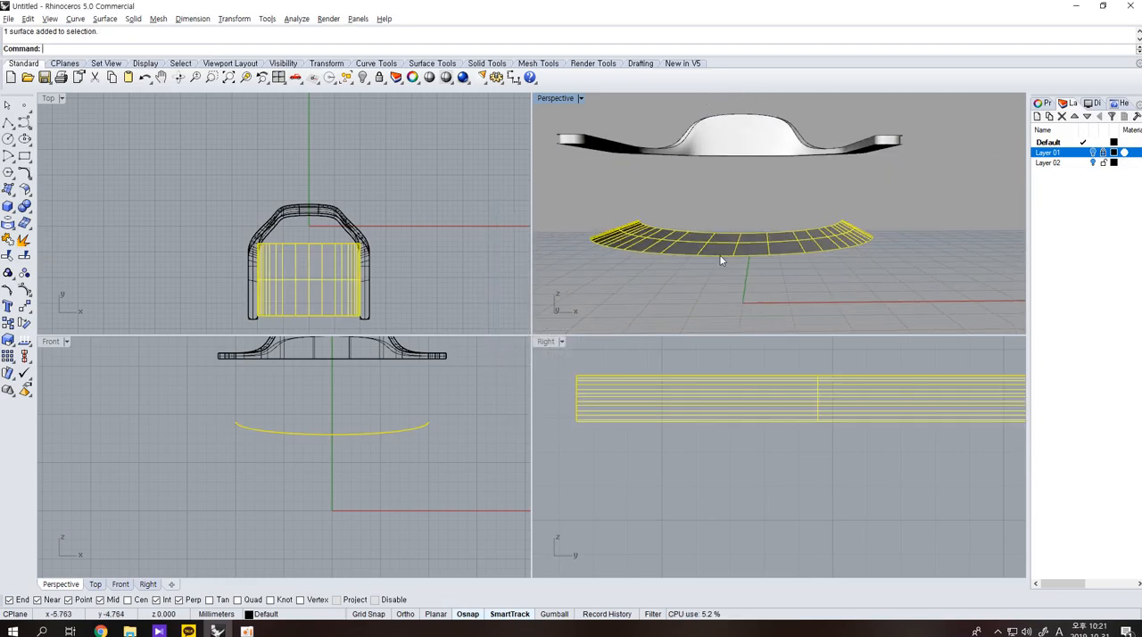
{"action": "left_click", "coordinate": [720, 256]}
{"action": "key", "text": "Return"}
{"action": "left_click", "coordinate": [714, 236], "text": "shift"}
{"action": "left_click", "coordinate": [658, 230], "text": "shift"}
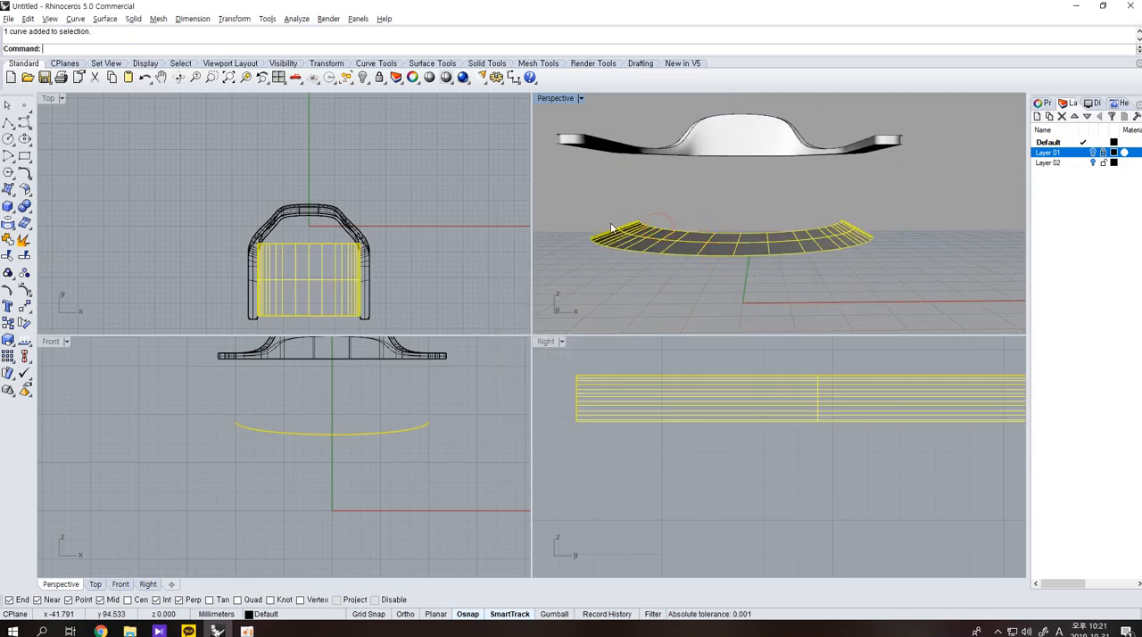
{"action": "left_click", "coordinate": [826, 244], "text": "ctrl"}
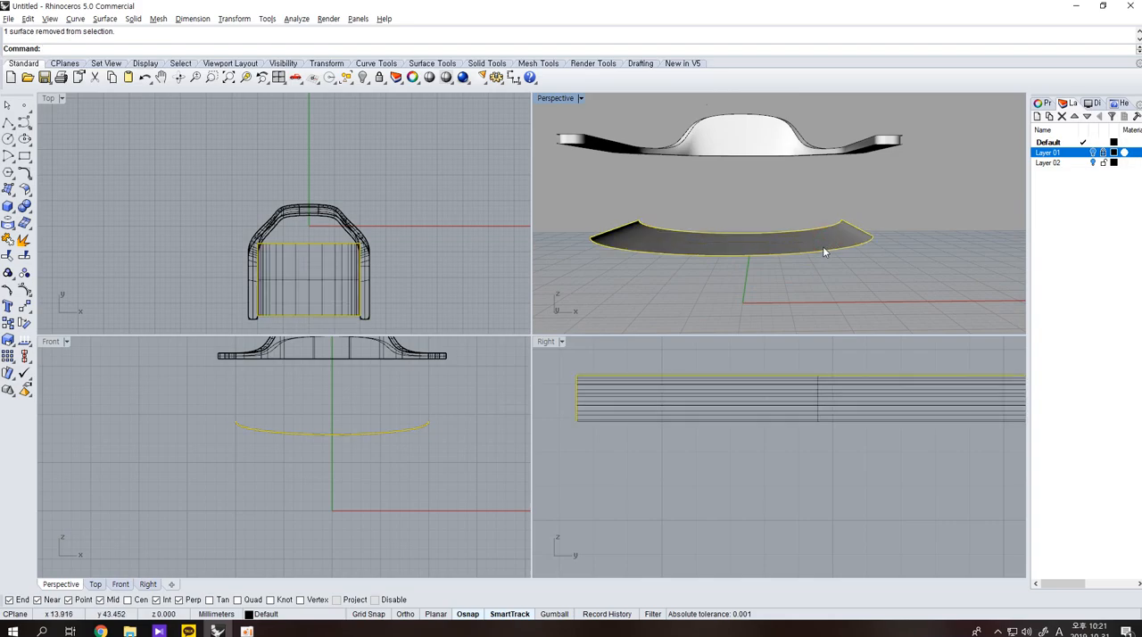
{"action": "type", "text": "m"}
{"action": "key", "text": "Return"}
{"action": "scroll", "coordinate": [813, 479], "scroll_direction": "down", "scroll_amount": 3}
{"action": "left_click", "coordinate": [815, 481]}
{"action": "left_click", "coordinate": [822, 522]}
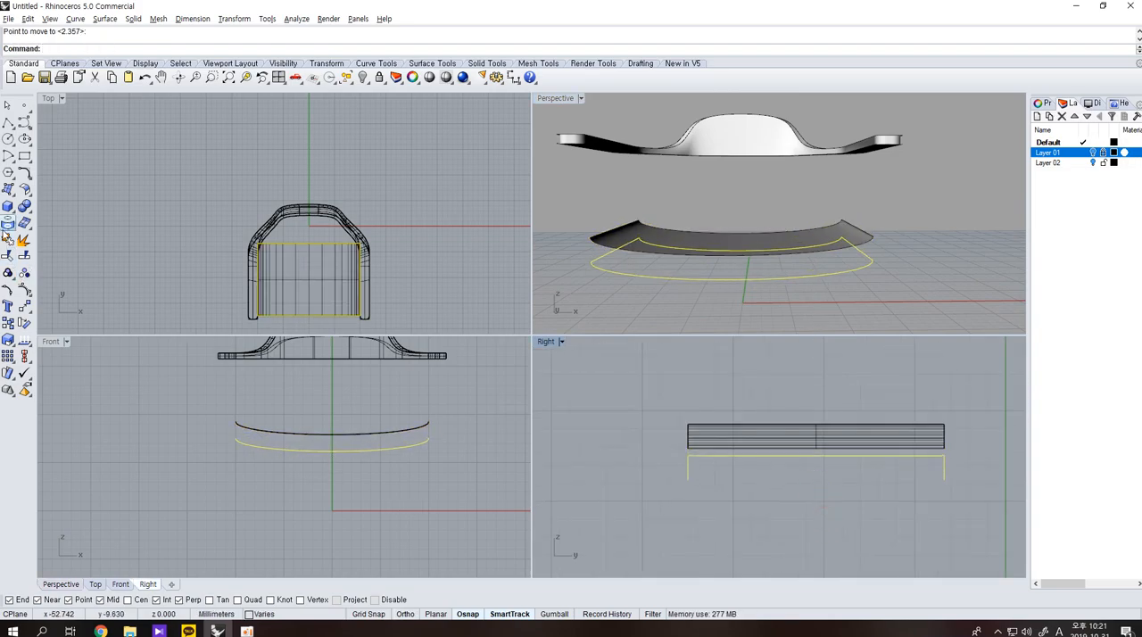
Flatten the four lowered outline curves to one common height with Set Points.
{"action": "left_click", "coordinate": [25, 306]}
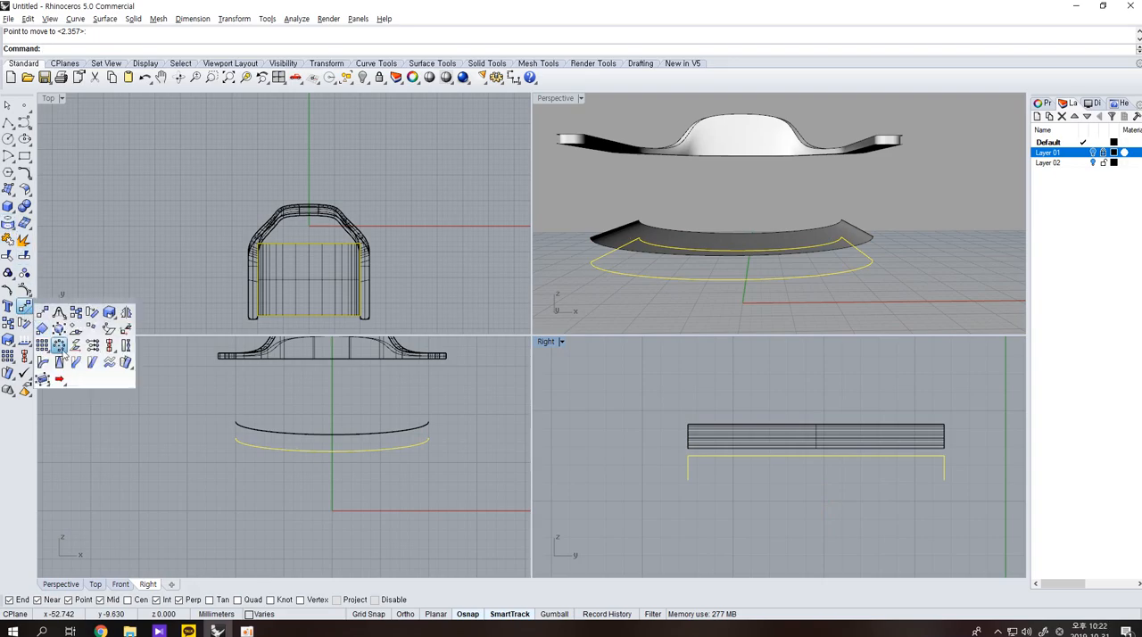
{"action": "left_click", "coordinate": [92, 346]}
{"action": "key", "text": "Return"}
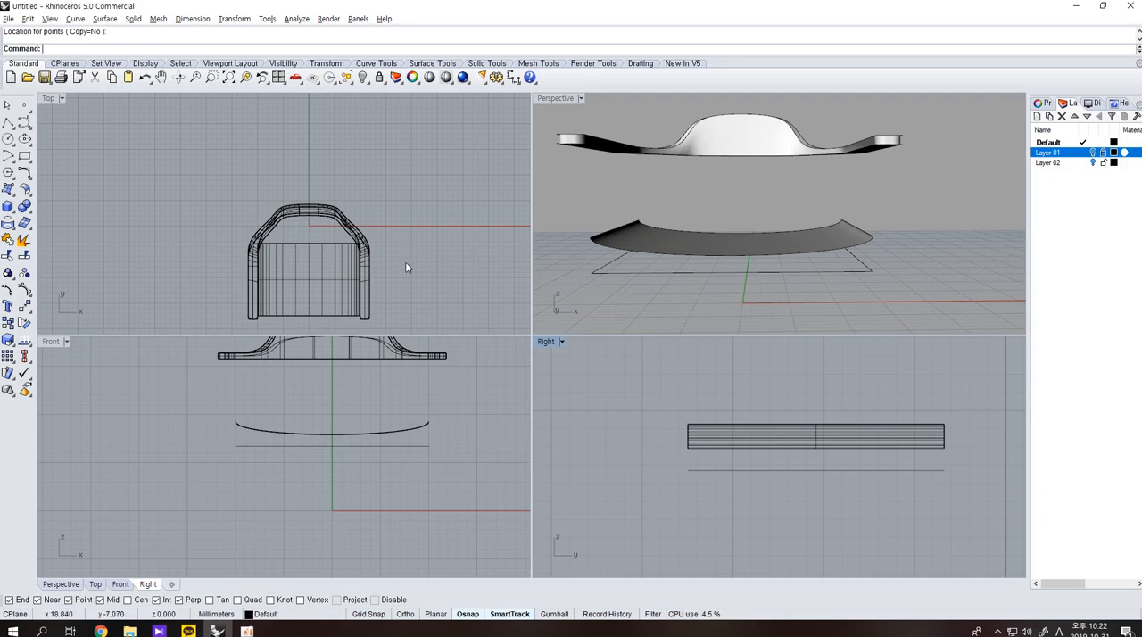
Loft the front wall between the flat front line and the seat surface's front edge.
{"action": "type", "text": "Loft"}
{"action": "key", "text": "Return"}
{"action": "left_click", "coordinate": [646, 272]}
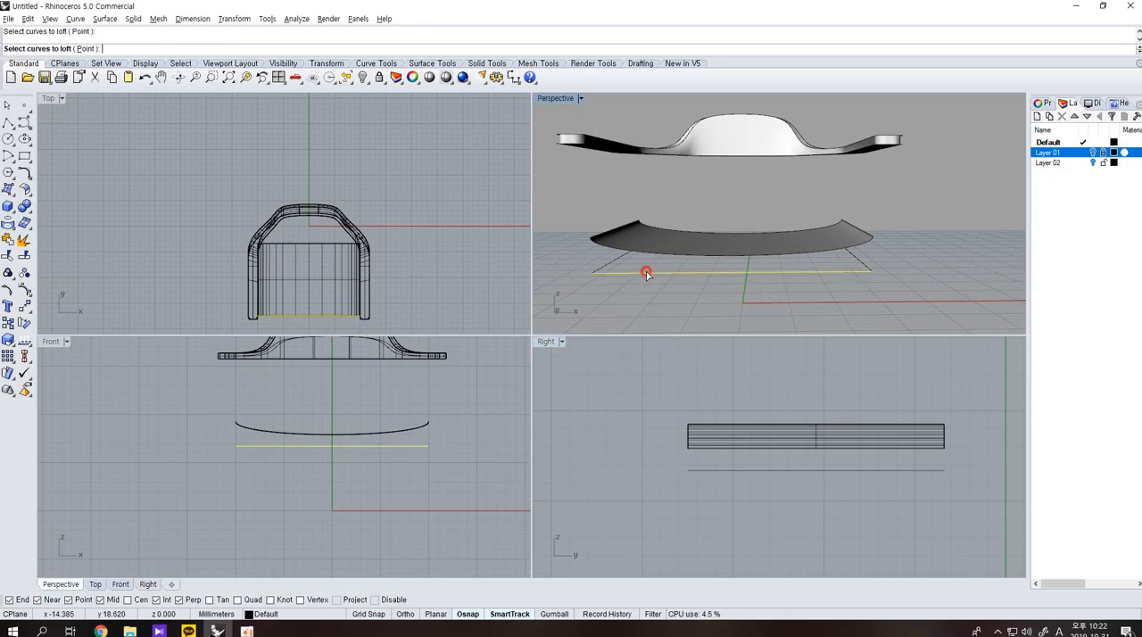
{"action": "left_click", "coordinate": [658, 254]}
{"action": "left_click", "coordinate": [719, 270]}
{"action": "key", "text": "Return"}
Loft the remaining three walls between the flat outline lines and the matching edges of the seat surface.
{"action": "key", "text": "Return"}
{"action": "right_click_drag", "start_coordinate": [942, 271], "coordinate": [836, 279]}
{"action": "key", "text": "Return"}
{"action": "left_click", "coordinate": [820, 266]}
{"action": "left_click", "coordinate": [815, 240]}
{"action": "left_click", "coordinate": [856, 273]}
{"action": "key", "text": "Return"}
{"action": "key", "text": "Return"}
{"action": "right_click_drag", "start_coordinate": [895, 252], "coordinate": [807, 273]}
{"action": "key", "text": "Return"}
{"action": "left_click", "coordinate": [827, 269]}
{"action": "left_click", "coordinate": [827, 256]}
{"action": "key", "text": "Return"}
{"action": "key", "text": "Return"}
{"action": "key", "text": "Return"}
{"action": "right_click_drag", "start_coordinate": [906, 255], "coordinate": [761, 283]}
{"action": "left_click", "coordinate": [911, 288]}
{"action": "left_click", "coordinate": [923, 260]}
{"action": "left_click", "coordinate": [944, 283]}
{"action": "key", "text": "Return"}
{"action": "key", "text": "Return"}
Join the seat surface and its lofted walls into one polysurface.
{"action": "scroll", "coordinate": [761, 284], "scroll_direction": "down", "scroll_amount": 4}
{"action": "left_click_drag", "start_coordinate": [874, 306], "coordinate": [584, 230]}
{"action": "key", "text": "ctrl+j"}
Narrow the seat polysurface slightly between the armrests with a one-directional scale about its front midpoint in the Top view.
{"action": "left_click", "coordinate": [296, 296]}
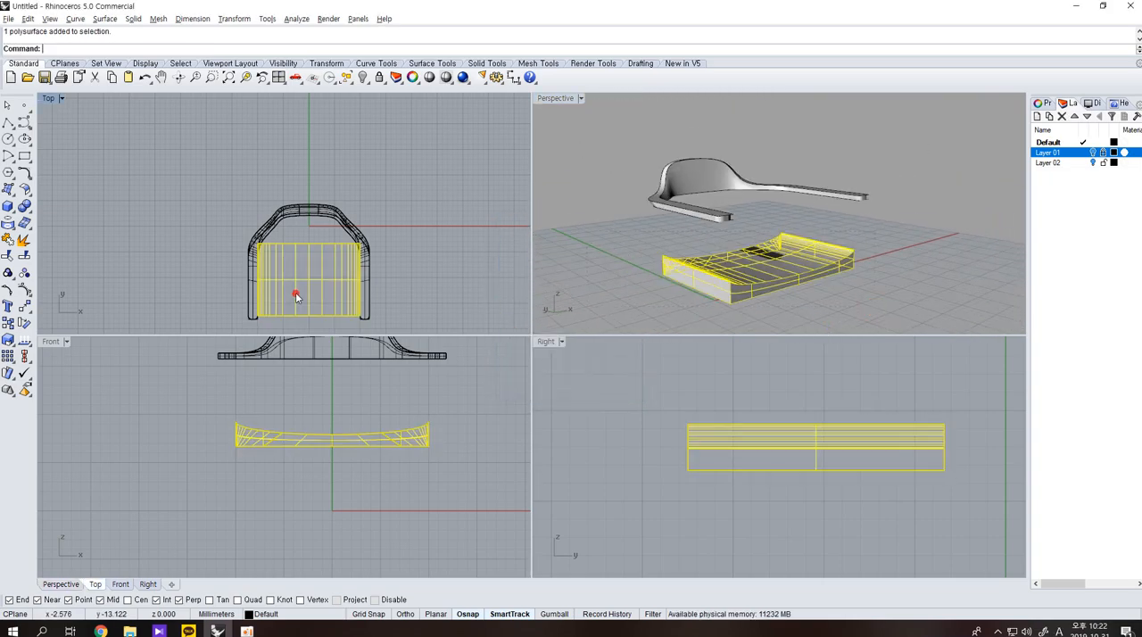
{"action": "left_click", "coordinate": [23, 326]}
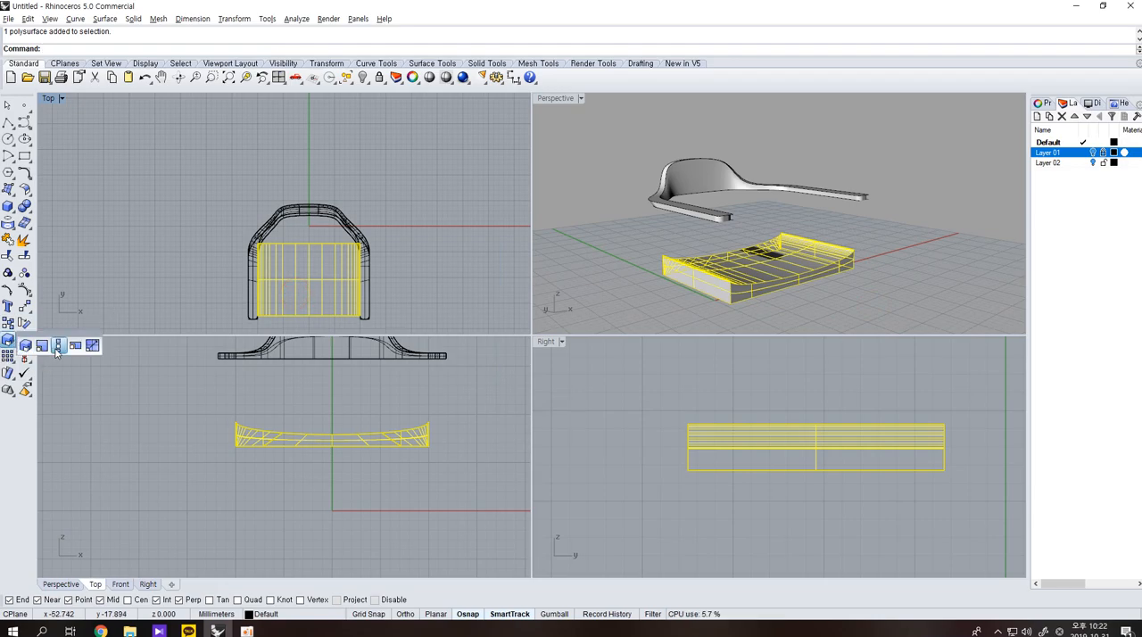
{"action": "left_click", "coordinate": [53, 351]}
{"action": "left_click", "coordinate": [306, 314]}
{"action": "left_click", "coordinate": [199, 296]}
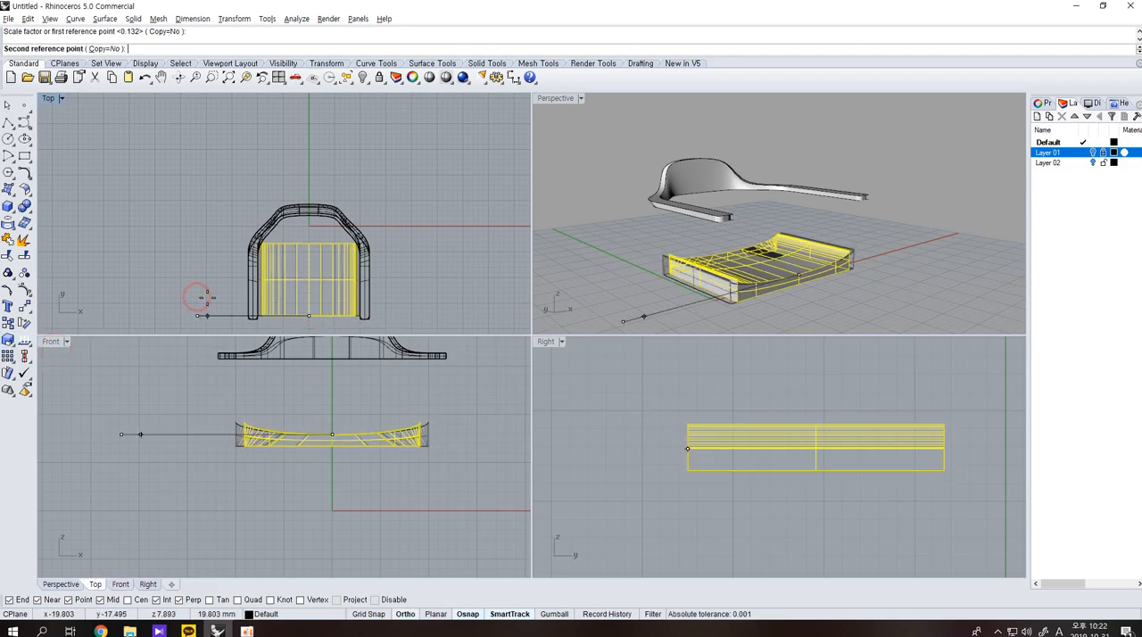
{"action": "left_click", "coordinate": [207, 298]}
Try filleting an edge of the narrowed seat body.
{"action": "left_click", "coordinate": [745, 297]}
{"action": "left_click", "coordinate": [918, 295]}
{"action": "right_click_drag", "start_coordinate": [917, 295], "coordinate": [690, 248]}
{"action": "scroll", "coordinate": [726, 306], "scroll_direction": "up", "scroll_amount": 12}
{"action": "scroll", "coordinate": [635, 186], "scroll_direction": "up", "scroll_amount": 4}
{"action": "right_click_drag", "start_coordinate": [635, 186], "coordinate": [477, 239]}
{"action": "left_click", "coordinate": [24, 206]}
{"action": "left_click", "coordinate": [107, 226]}
{"action": "scroll", "coordinate": [615, 210], "scroll_direction": "down", "scroll_amount": 2}
{"action": "left_click", "coordinate": [570, 152]}
{"action": "right_click", "coordinate": [571, 152]}
{"action": "right_click", "coordinate": [573, 154]}
Try filleting the seat edge again with a radius of 0.1.
{"action": "right_click", "coordinate": [611, 183]}
{"action": "type", "text": ".1"}
{"action": "key", "text": "Return"}
{"action": "left_click", "coordinate": [570, 148]}
{"action": "right_click", "coordinate": [571, 151]}
{"action": "right_click", "coordinate": [572, 153]}
Examine the seat's edges and its fit between the armrests from several angles.
{"action": "scroll", "coordinate": [699, 423], "scroll_direction": "up", "scroll_amount": 2}
{"action": "scroll", "coordinate": [419, 425], "scroll_direction": "up", "scroll_amount": 14}
{"action": "scroll", "coordinate": [436, 418], "scroll_direction": "up", "scroll_amount": 2}
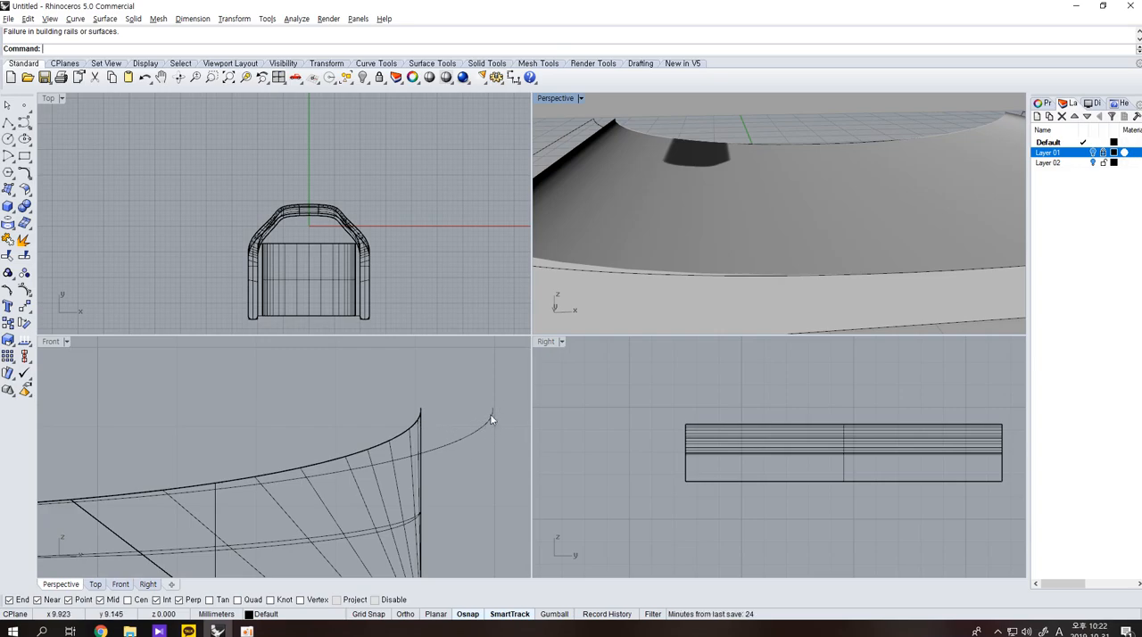
{"action": "scroll", "coordinate": [725, 308], "scroll_direction": "down", "scroll_amount": 4}
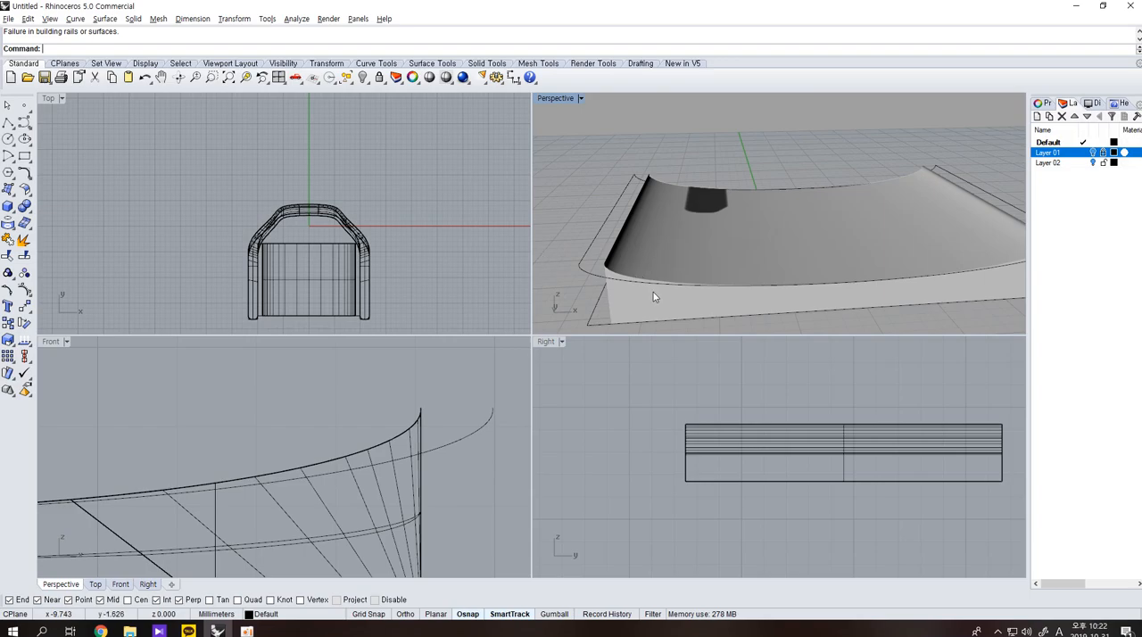
{"action": "scroll", "coordinate": [815, 258], "scroll_direction": "down", "scroll_amount": 7}
{"action": "right_click_drag", "start_coordinate": [815, 258], "coordinate": [808, 284]}
{"action": "scroll", "coordinate": [811, 278], "scroll_direction": "up", "scroll_amount": 4}
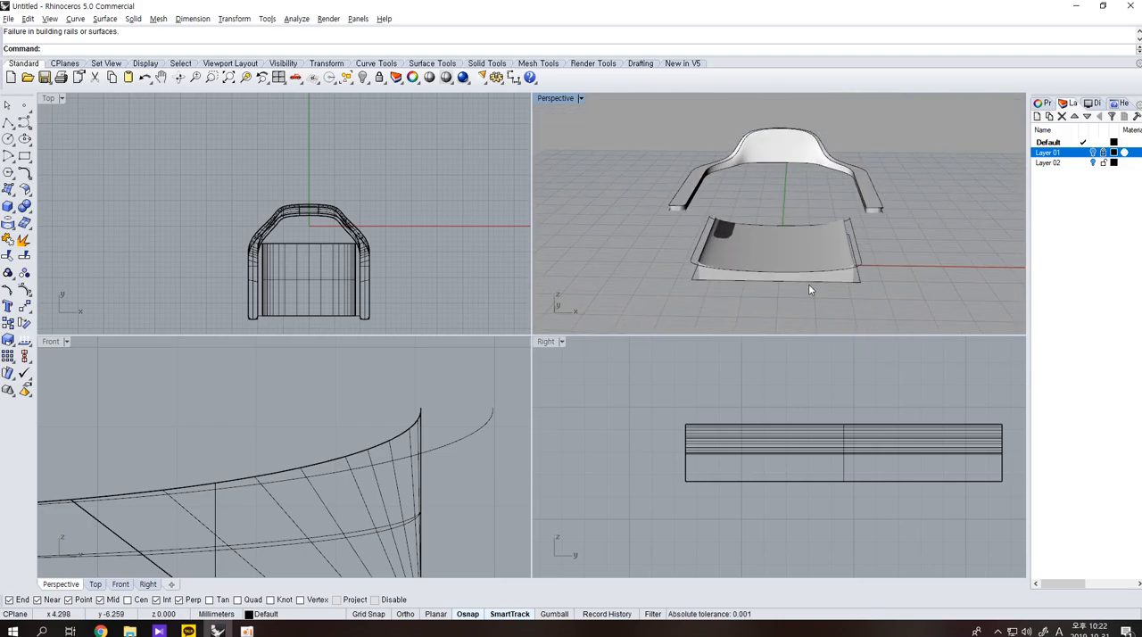
{"action": "right_click_drag", "start_coordinate": [729, 221], "coordinate": [650, 278]}
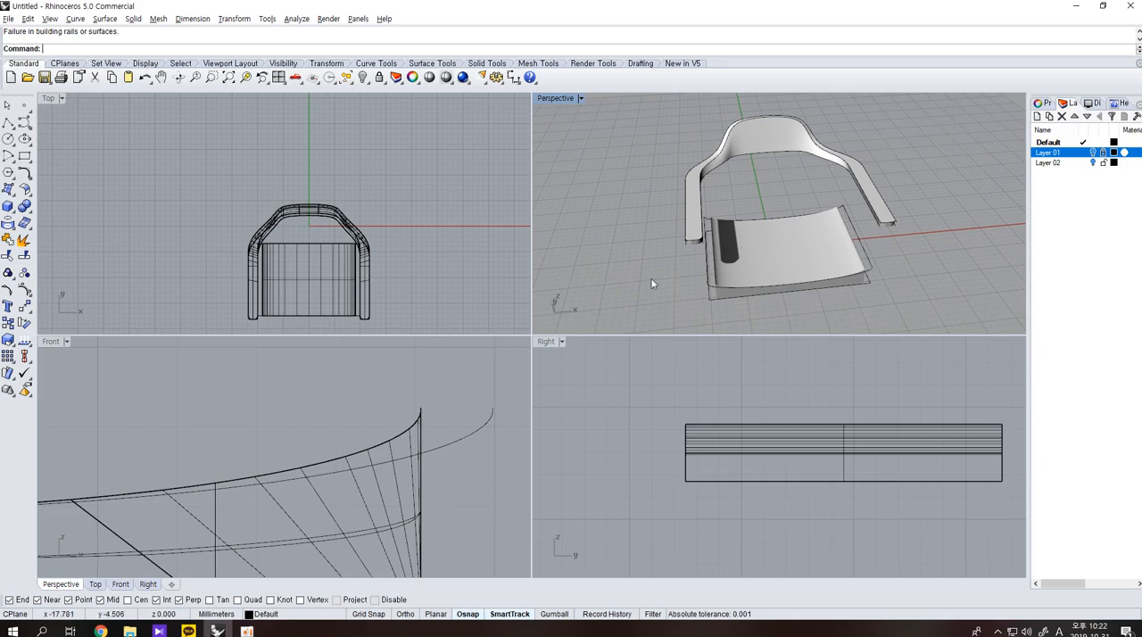
{"action": "scroll", "coordinate": [268, 311], "scroll_direction": "up", "scroll_amount": 5}
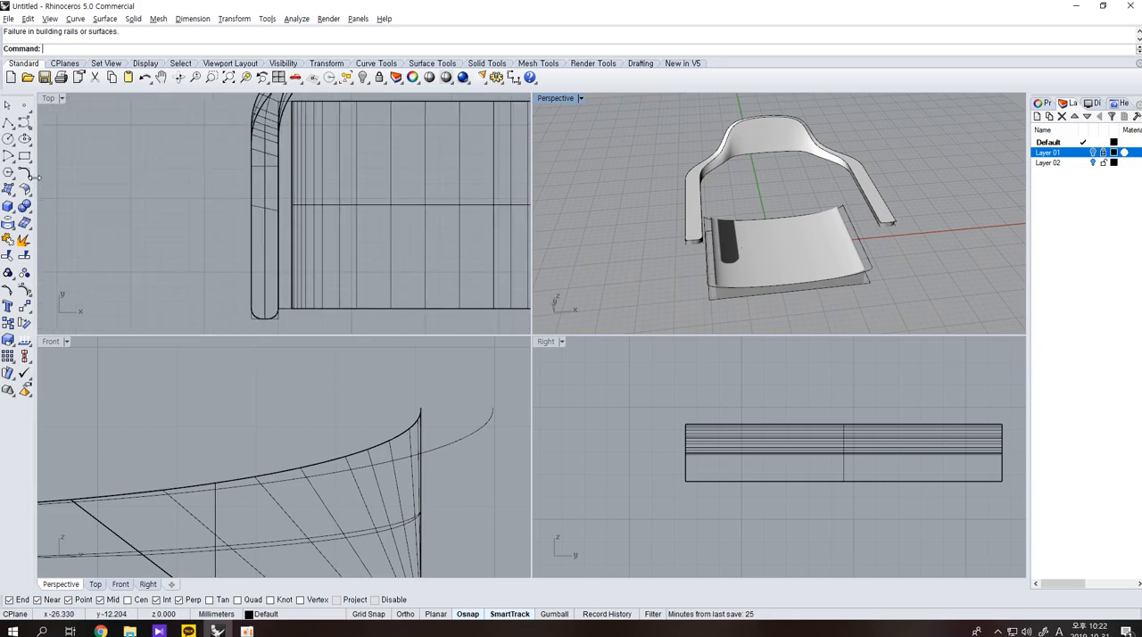
{"action": "scroll", "coordinate": [687, 243], "scroll_direction": "up", "scroll_amount": 4}
Select all the construction curves and hide them.
{"action": "left_click", "coordinate": [683, 243]}
{"action": "left_click", "coordinate": [208, 148]}
{"action": "left_click", "coordinate": [344, 81]}
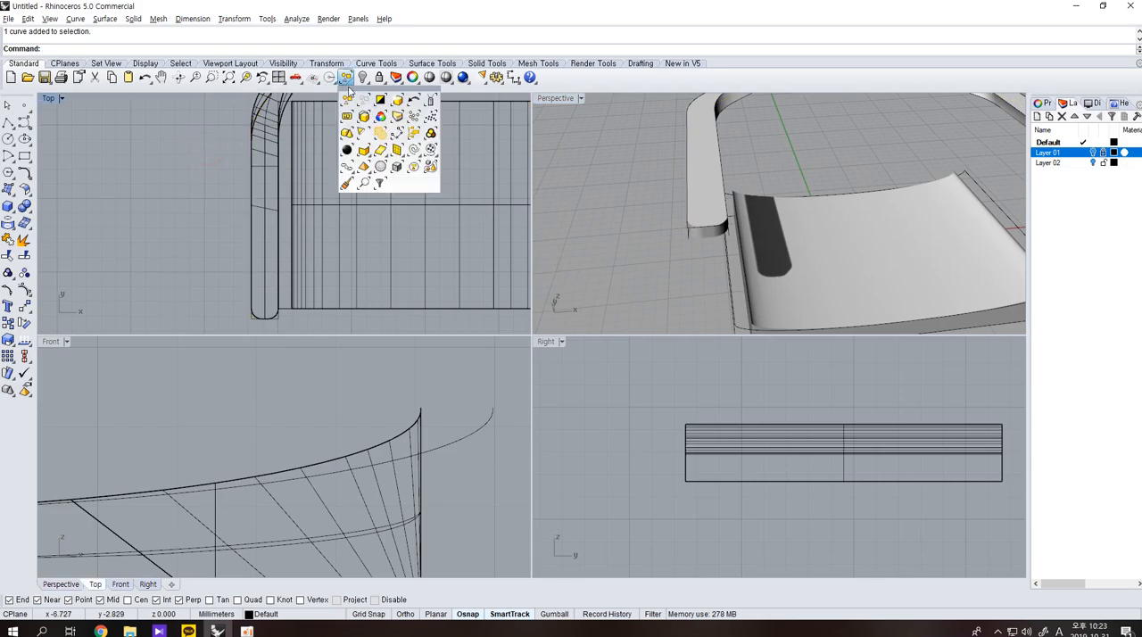
{"action": "left_click", "coordinate": [410, 150]}
{"action": "left_click", "coordinate": [363, 78]}
{"action": "scroll", "coordinate": [350, 234], "scroll_direction": "down", "scroll_amount": 3}
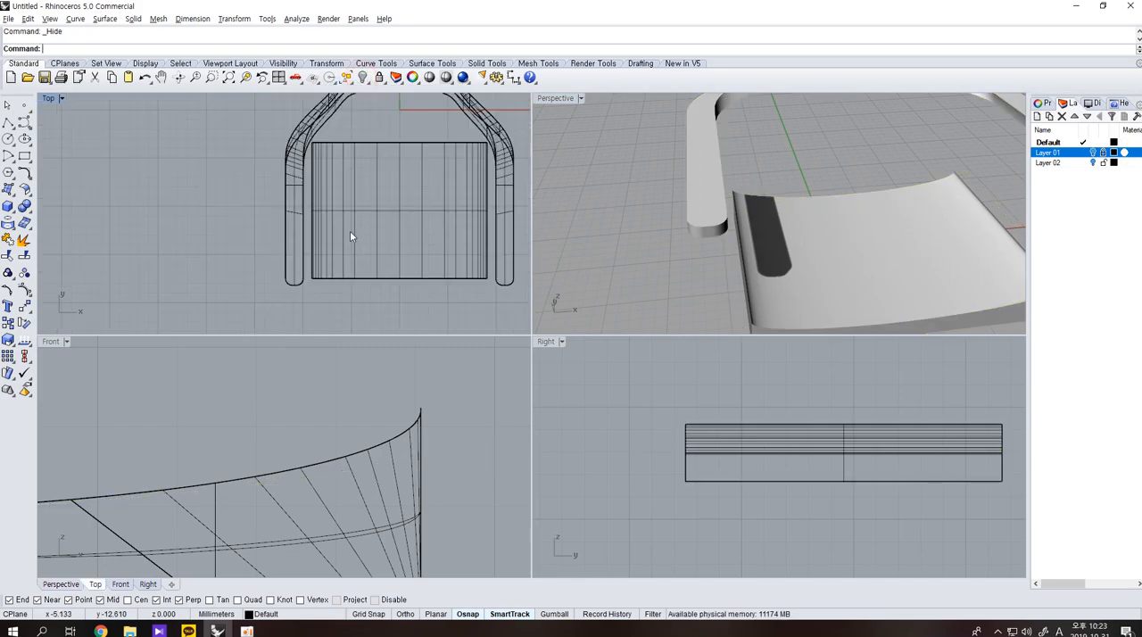
Draw two concentric circles near the left armrest's front end in the Top view, the inner one about 0.43 mm in radius.
{"action": "left_click", "coordinate": [7, 140]}
{"action": "scroll", "coordinate": [310, 276], "scroll_direction": "up", "scroll_amount": 3}
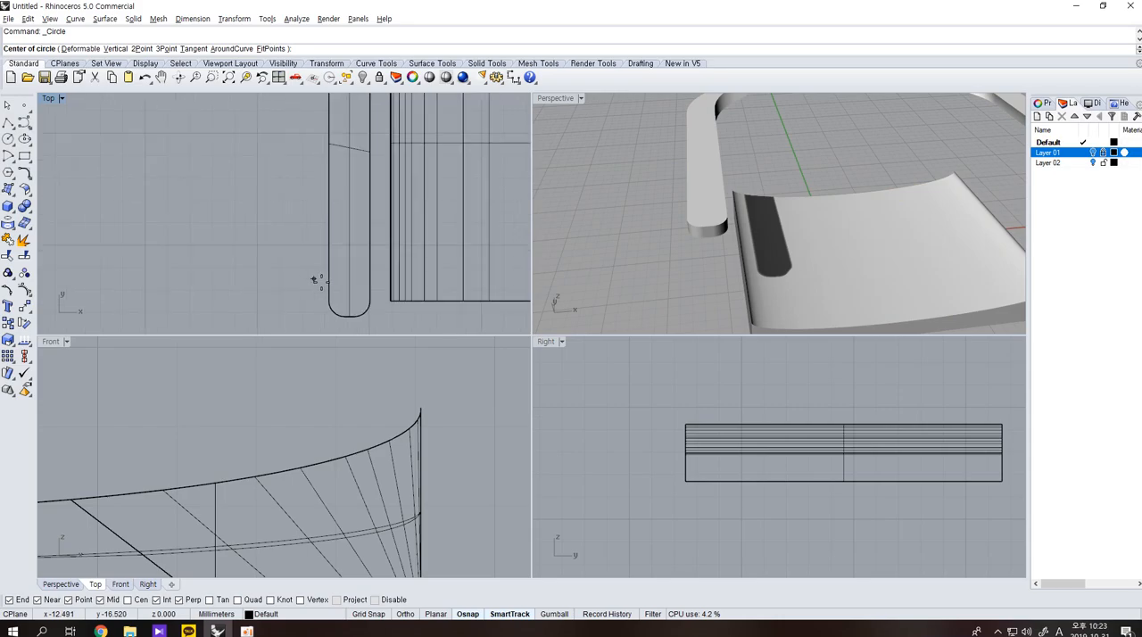
{"action": "left_click", "coordinate": [347, 281]}
{"action": "left_click", "coordinate": [358, 290]}
{"action": "key", "text": "Return"}
{"action": "scroll", "coordinate": [359, 287], "scroll_direction": "up", "scroll_amount": 2}
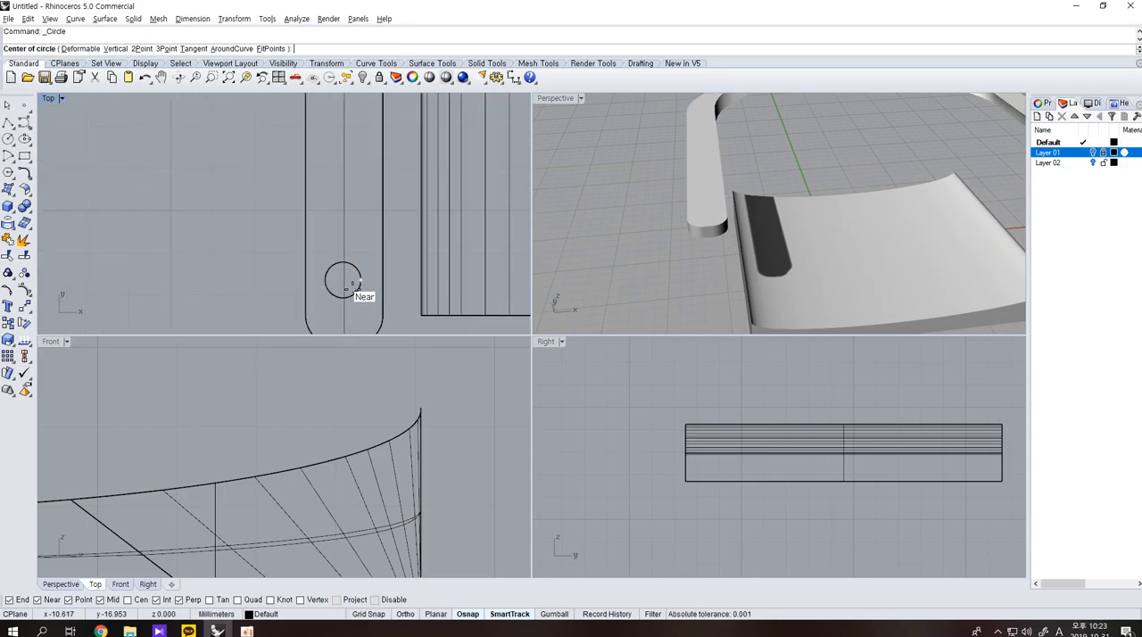
{"action": "scroll", "coordinate": [347, 286], "scroll_direction": "up", "scroll_amount": 2}
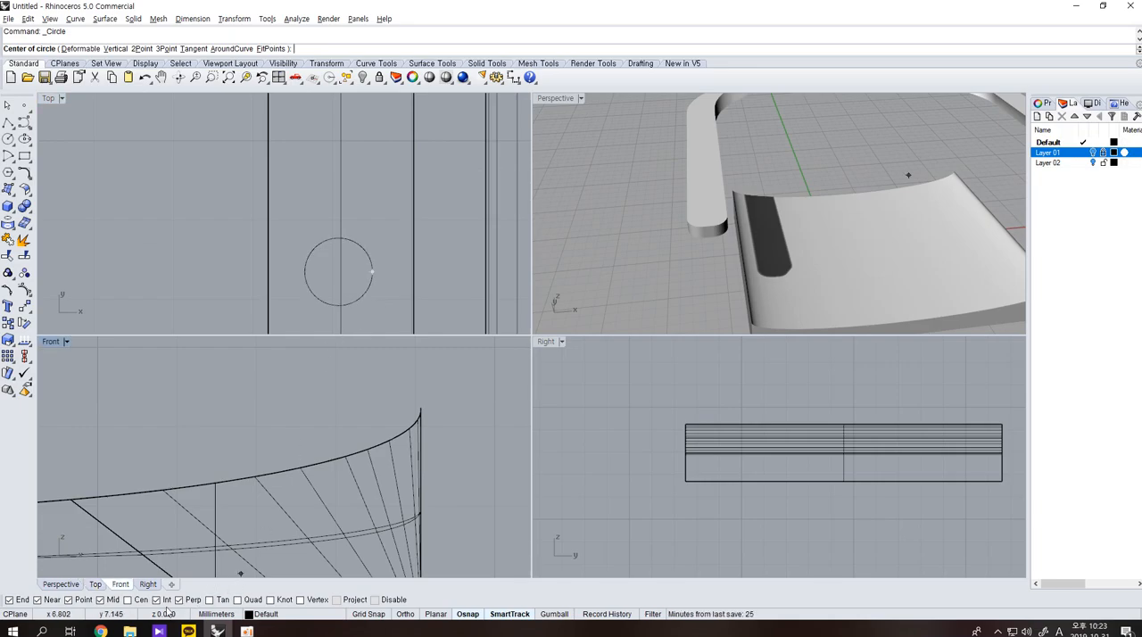
{"action": "left_click", "coordinate": [360, 298]}
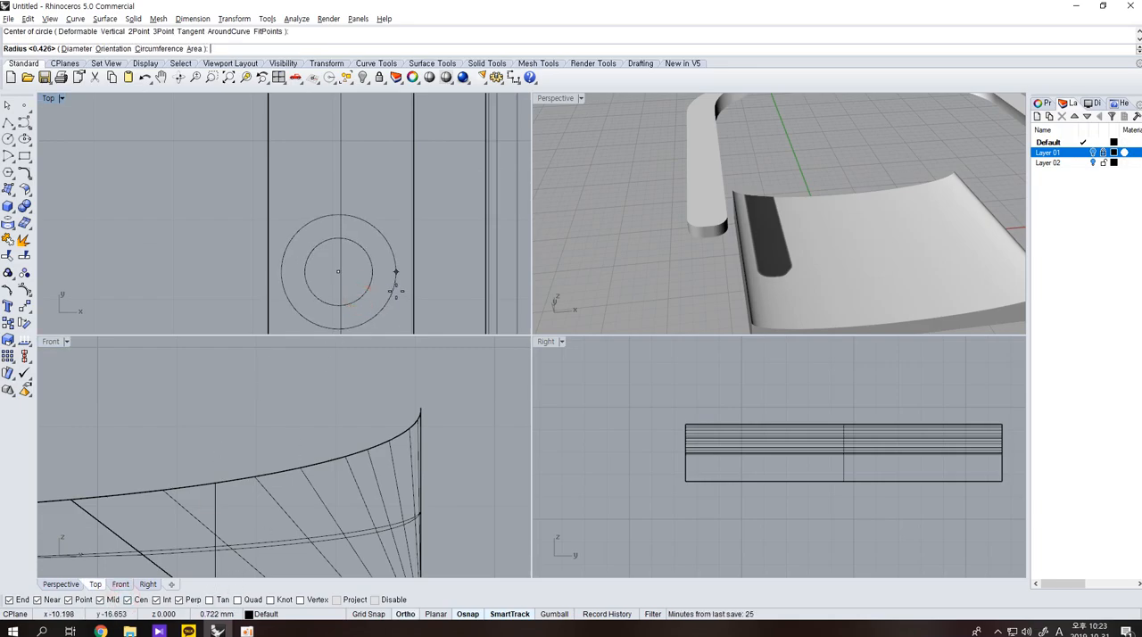
{"action": "left_click", "coordinate": [397, 292]}
Duplicate the small circle in place and move the copy straight up to the armrest in the Right view.
{"action": "left_click", "coordinate": [372, 289]}
{"action": "type", "text": "m"}
{"action": "key", "text": "Return"}
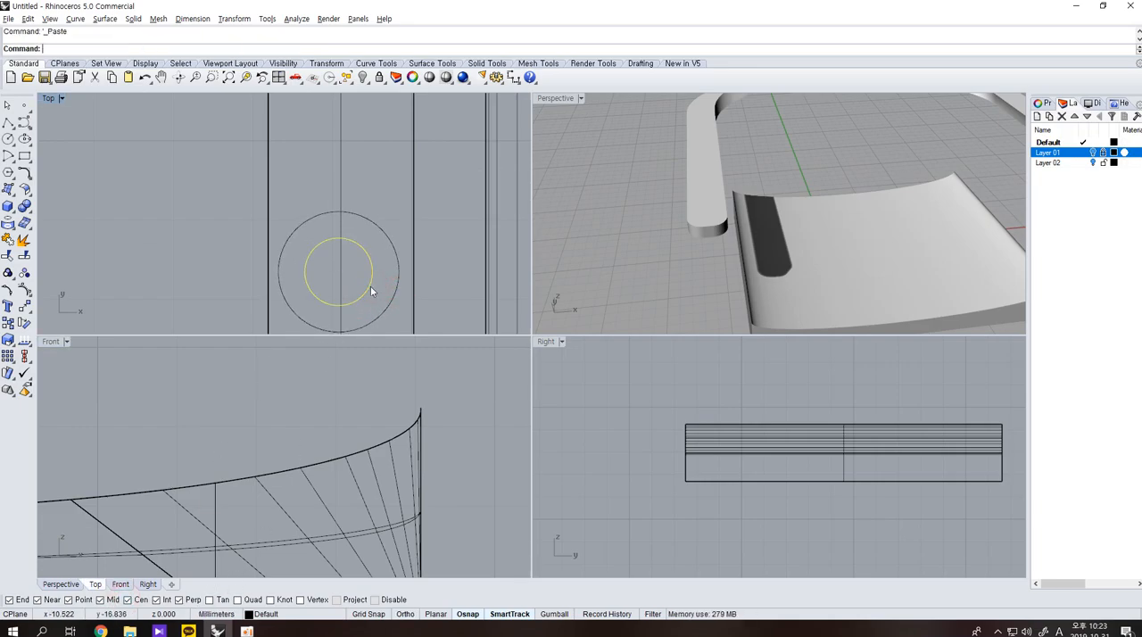
{"action": "scroll", "coordinate": [733, 437], "scroll_direction": "down", "scroll_amount": 6}
{"action": "left_click", "coordinate": [863, 511]}
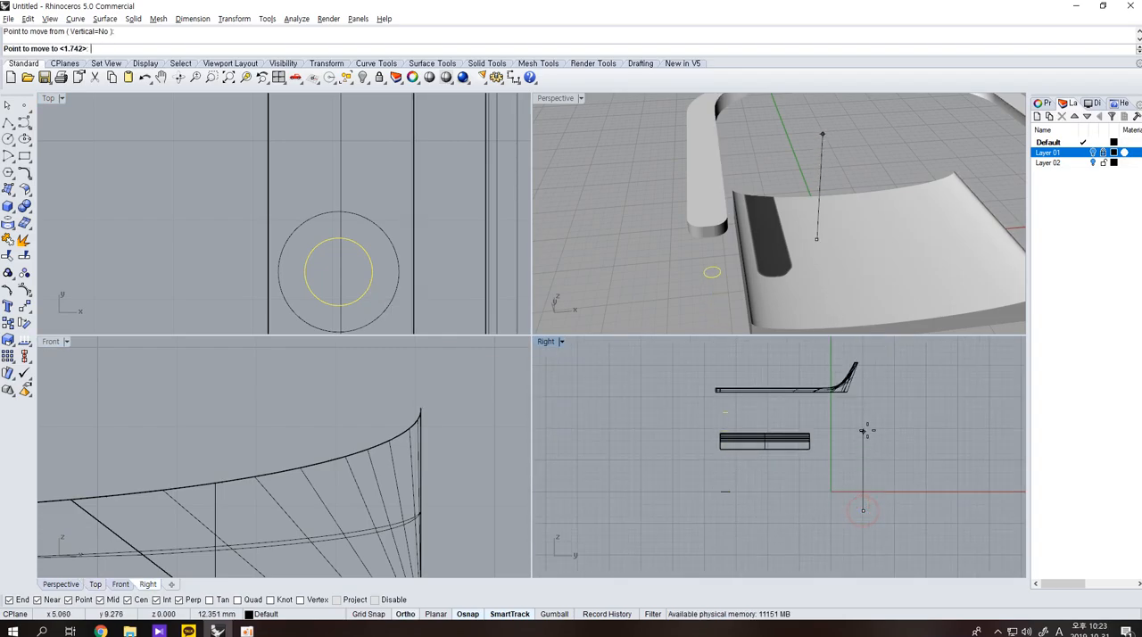
{"action": "left_click", "coordinate": [863, 411]}
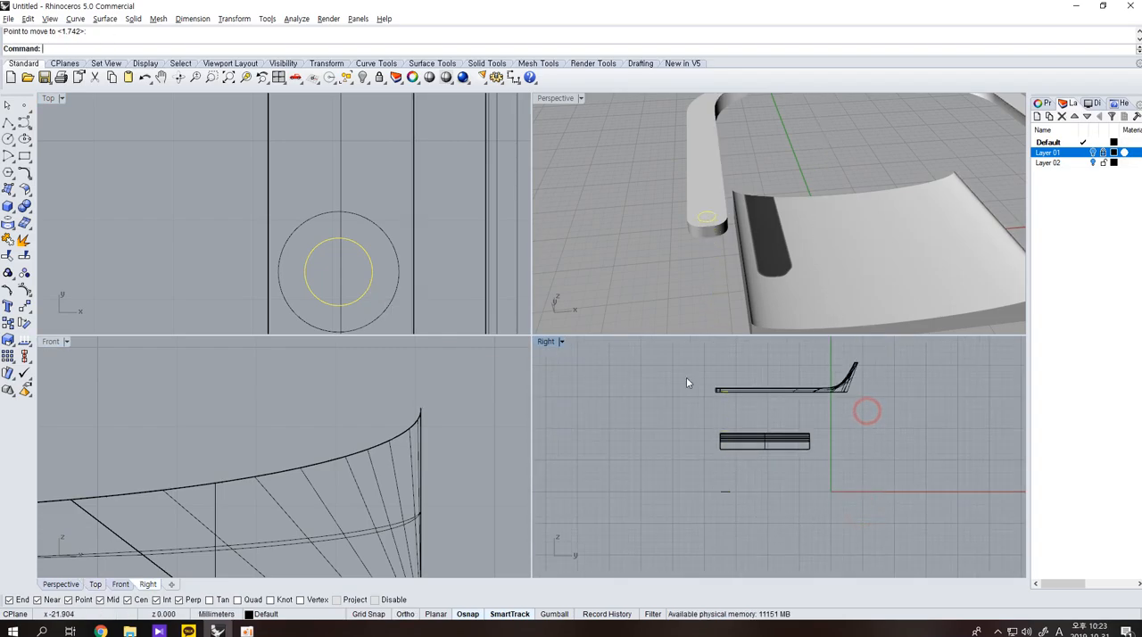
Move the large circle straight up to seat height in the Right view.
{"action": "left_click", "coordinate": [390, 300]}
{"action": "right_click", "coordinate": [826, 490]}
{"action": "left_click", "coordinate": [860, 498]}
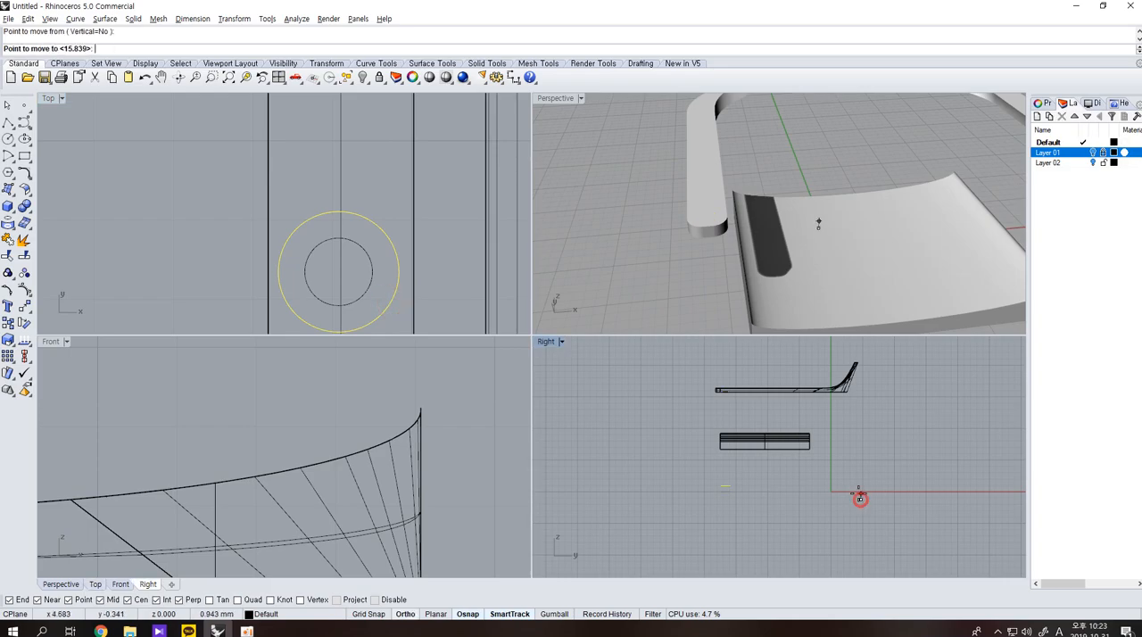
{"action": "left_click", "coordinate": [849, 441]}
Loft a tapered front leg through the three circles at floor, seat and armrest height.
{"action": "left_click", "coordinate": [722, 517]}
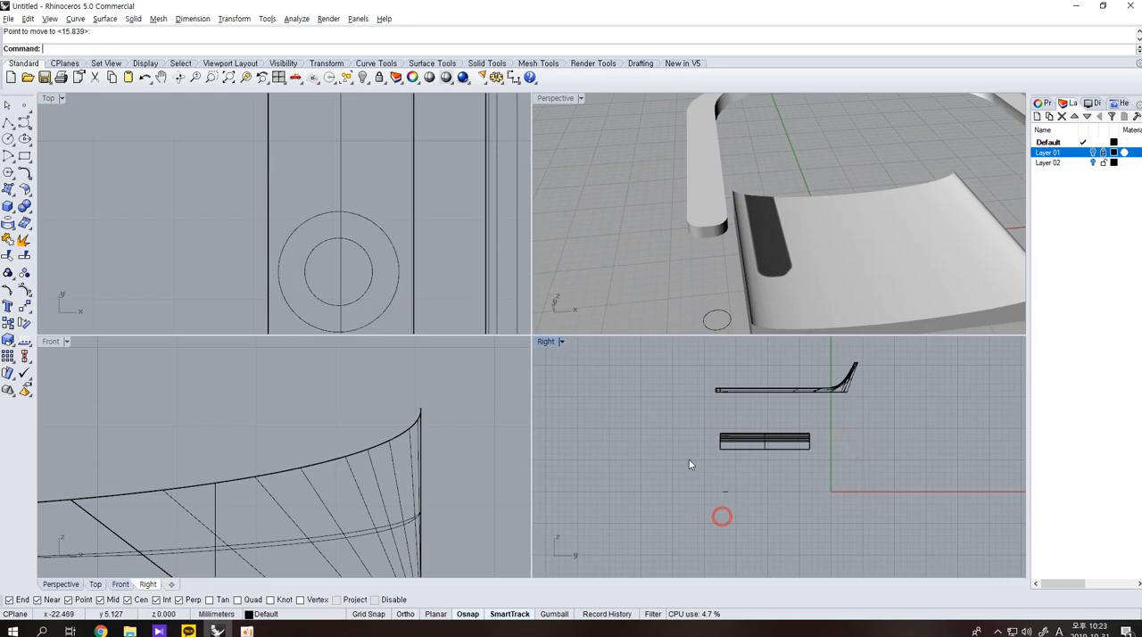
{"action": "left_click", "coordinate": [732, 491]}
{"action": "left_click", "coordinate": [376, 319], "text": "shift"}
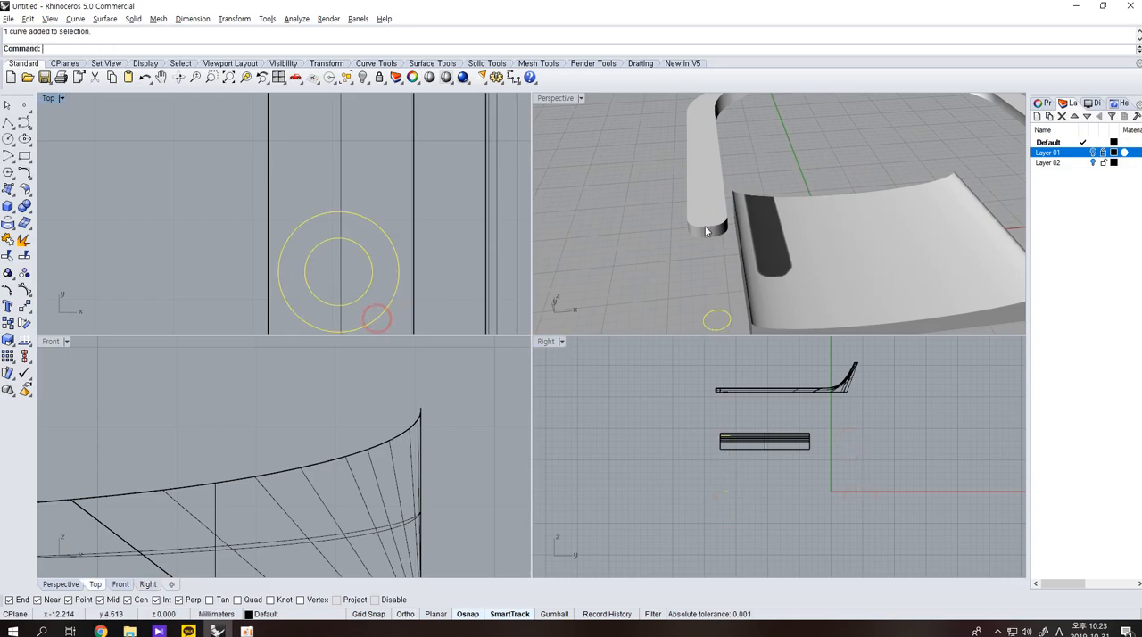
{"action": "left_click", "coordinate": [724, 391], "text": "shift"}
{"action": "left_click", "coordinate": [725, 390], "text": "shift"}
{"action": "left_click", "coordinate": [743, 392], "text": "ctrl"}
{"action": "type", "text": "Loft"}
{"action": "key", "text": "Return"}
{"action": "key", "text": "Return"}
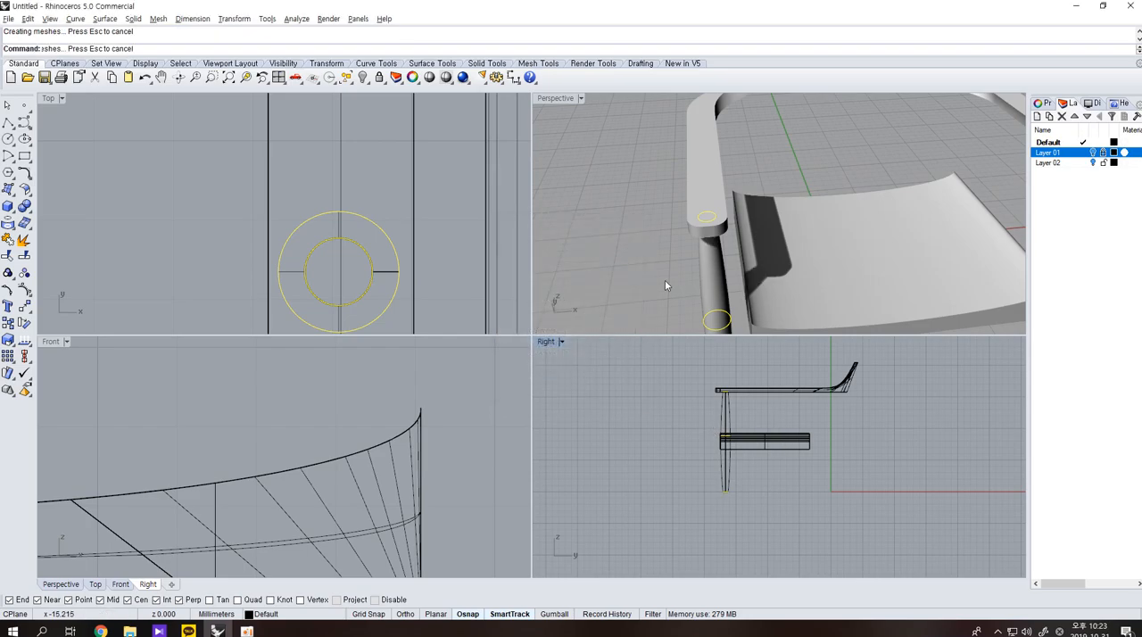
Compare the new leg with the reference pictures on Layer 01, then hide them again and examine the chair from several angles.
{"action": "right_click_drag", "start_coordinate": [664, 280], "coordinate": [809, 240]}
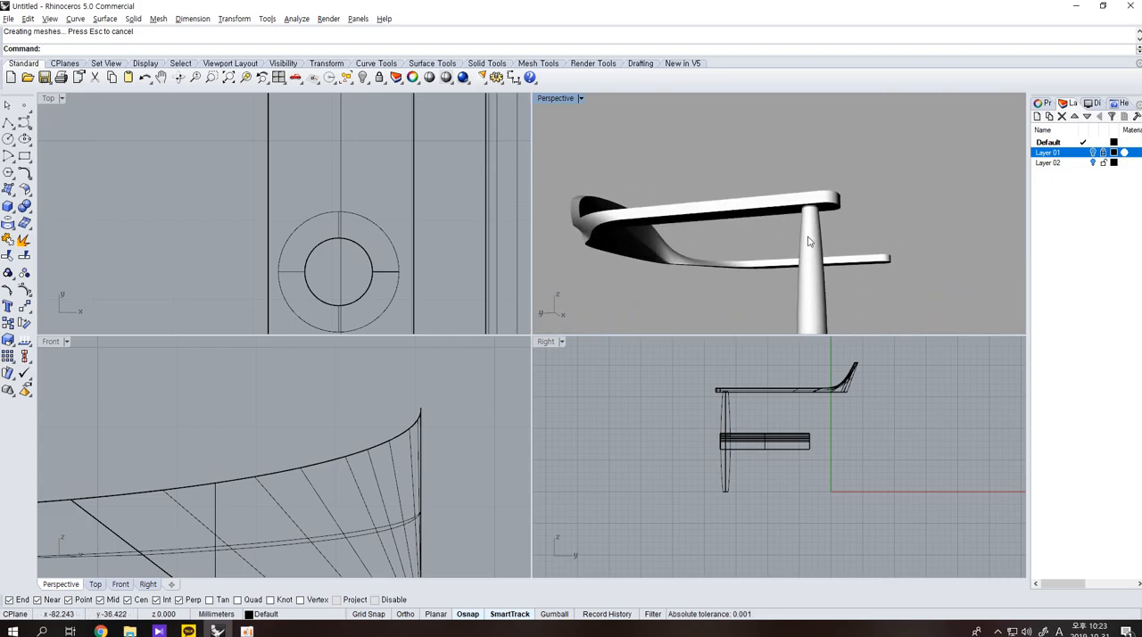
{"action": "left_click", "coordinate": [1092, 153]}
{"action": "scroll", "coordinate": [782, 449], "scroll_direction": "up", "scroll_amount": 5}
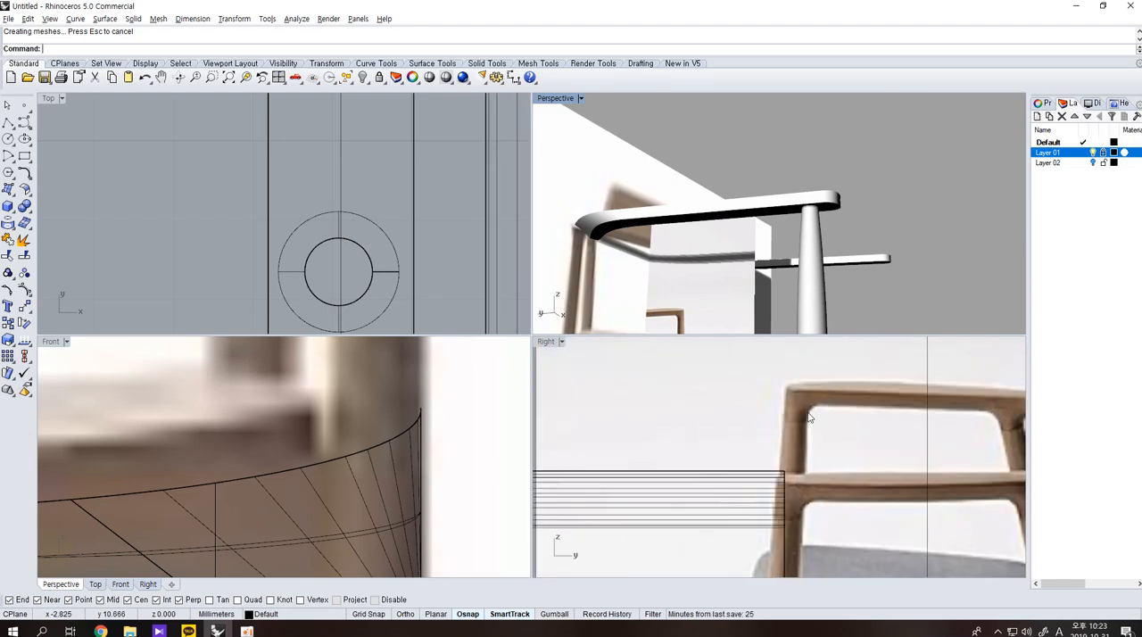
{"action": "left_click", "coordinate": [1091, 153]}
{"action": "right_click_drag", "start_coordinate": [844, 227], "coordinate": [933, 167]}
{"action": "left_click", "coordinate": [1092, 152]}
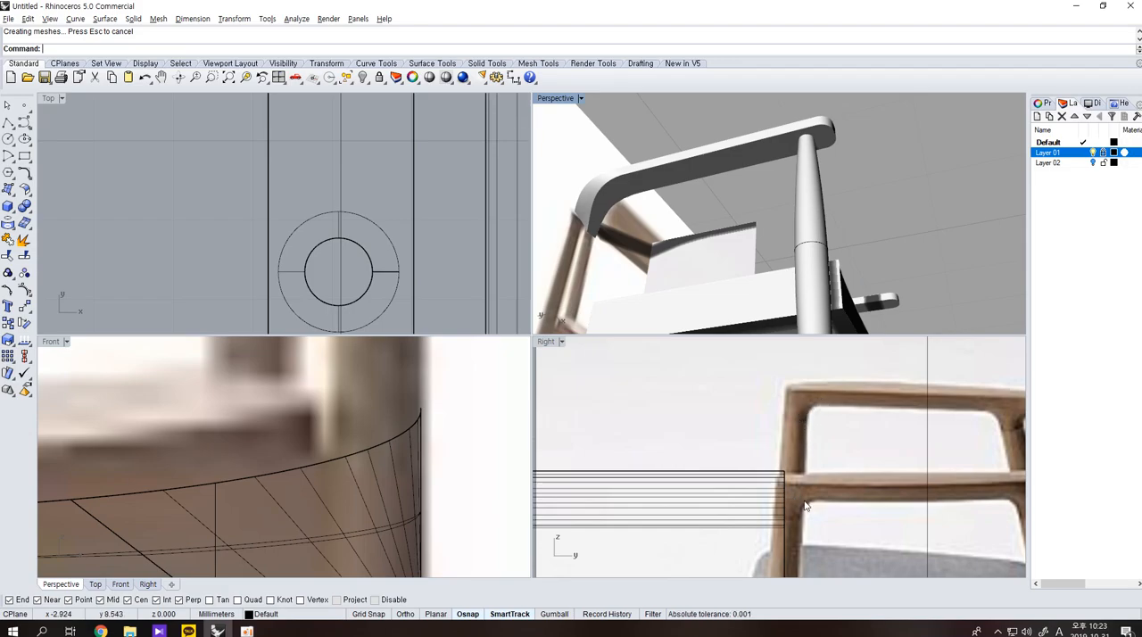
{"action": "scroll", "coordinate": [826, 522], "scroll_direction": "down", "scroll_amount": 3}
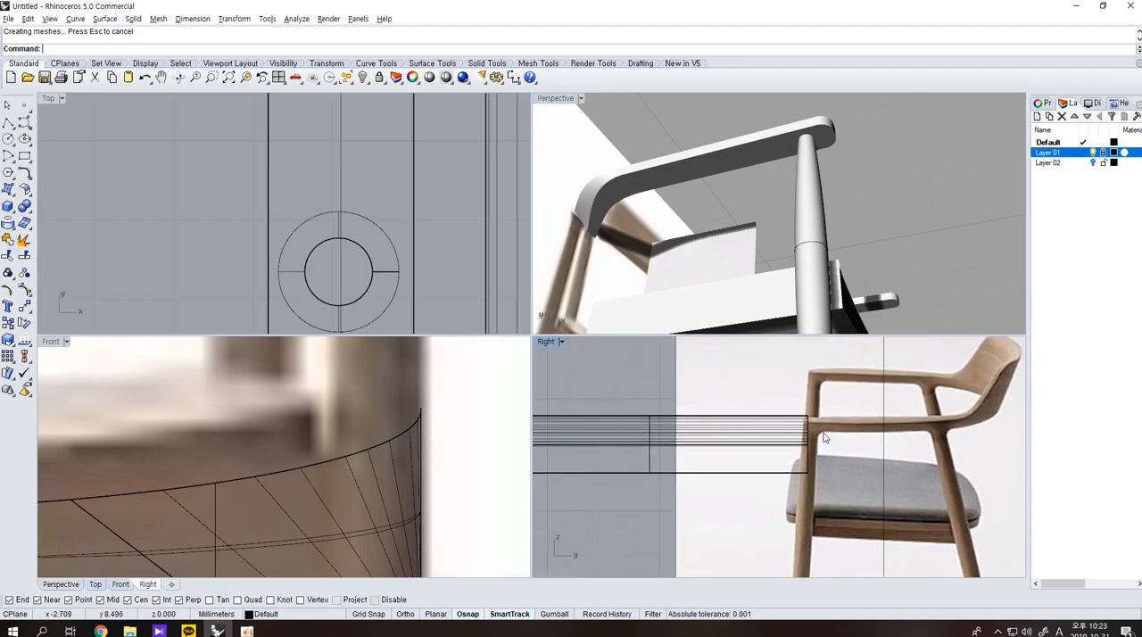
{"action": "scroll", "coordinate": [803, 471], "scroll_direction": "up", "scroll_amount": 4}
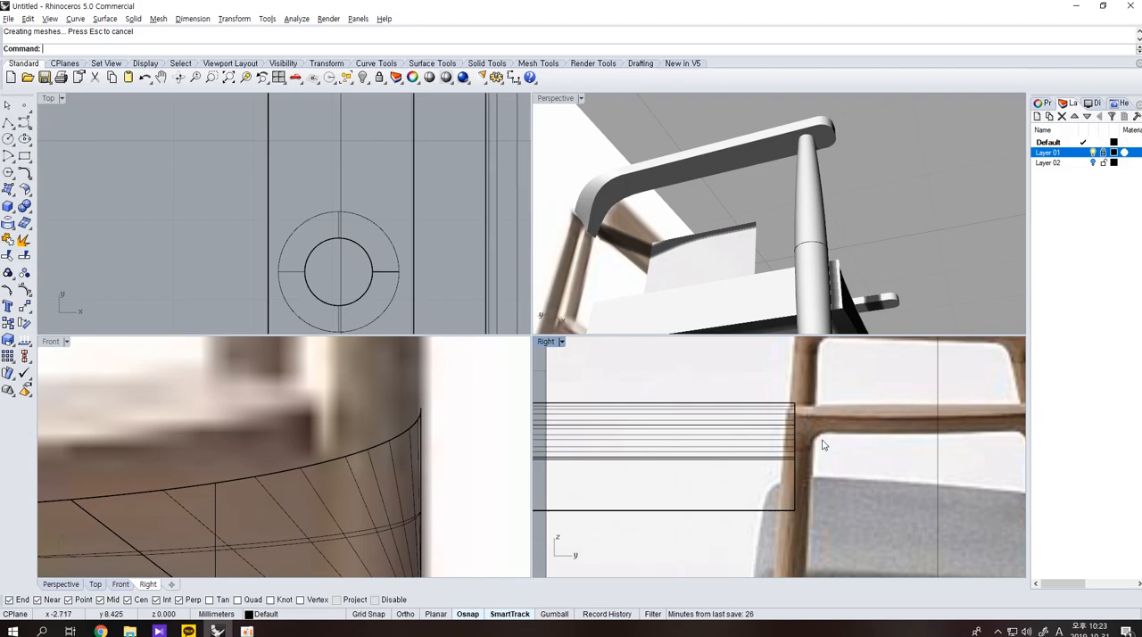
{"action": "right_click_drag", "start_coordinate": [774, 281], "coordinate": [808, 312]}
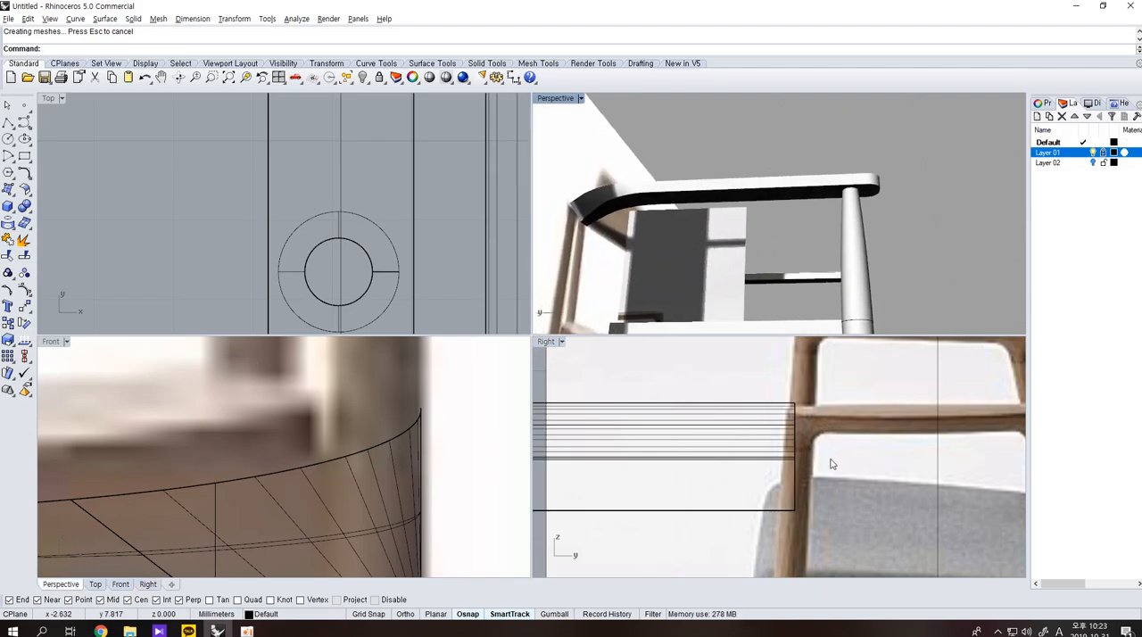
{"action": "right_click_drag", "start_coordinate": [828, 208], "coordinate": [642, 266]}
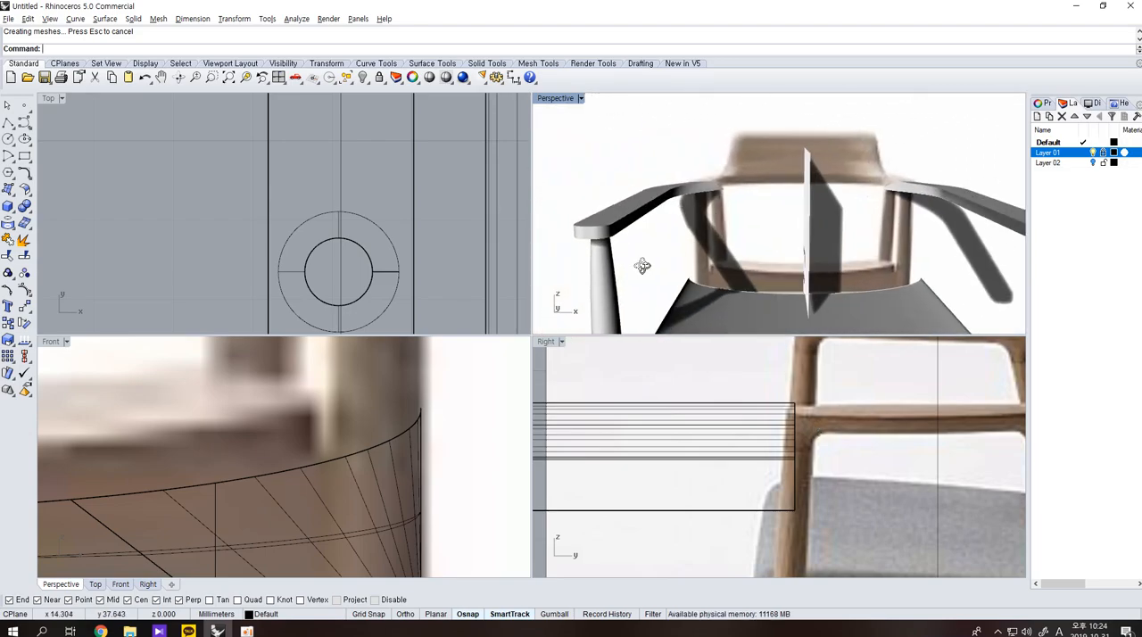
{"action": "left_click", "coordinate": [1093, 152]}
{"action": "right_click_drag", "start_coordinate": [854, 182], "coordinate": [772, 216]}
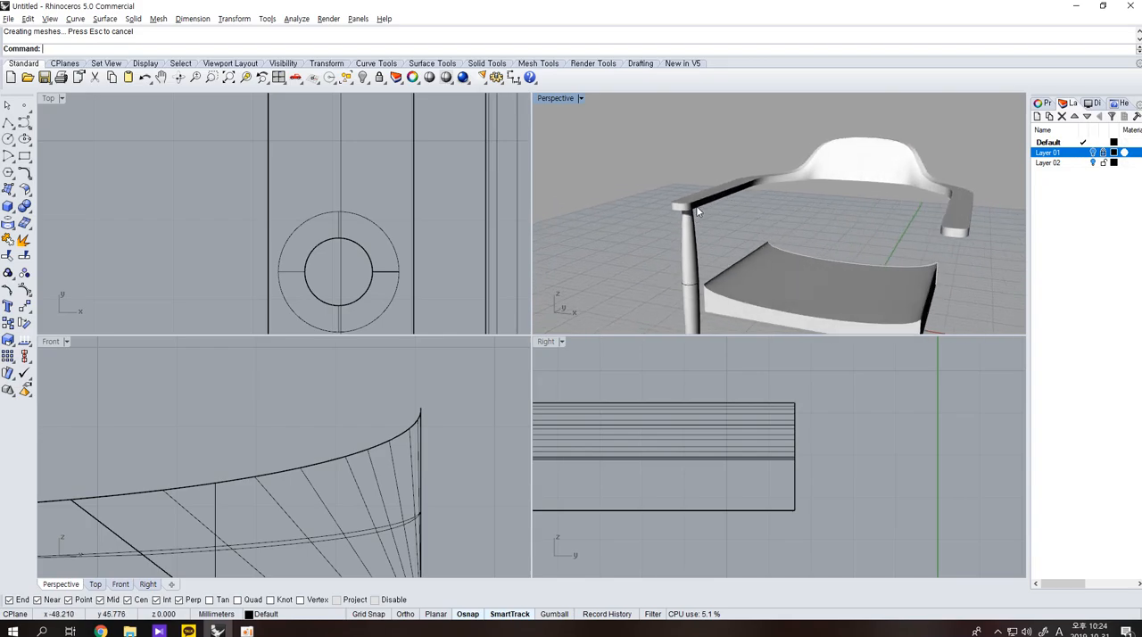
{"action": "right_click_drag", "start_coordinate": [697, 225], "coordinate": [823, 270]}
Widen the seat body toward the legs with a one-directional scale about its front midpoint in the Top view.
{"action": "scroll", "coordinate": [839, 253], "scroll_direction": "down", "scroll_amount": 2}
{"action": "left_click", "coordinate": [774, 301]}
{"action": "scroll", "coordinate": [390, 275], "scroll_direction": "down", "scroll_amount": 15}
{"action": "right_click_drag", "start_coordinate": [425, 246], "coordinate": [351, 284]}
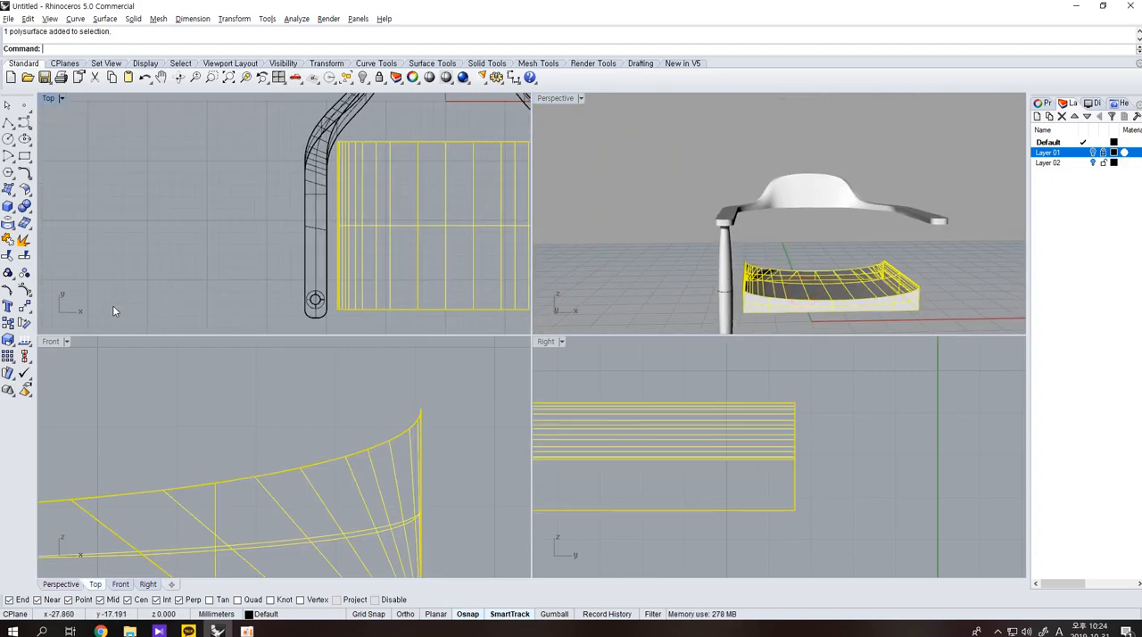
{"action": "right_click", "coordinate": [24, 321]}
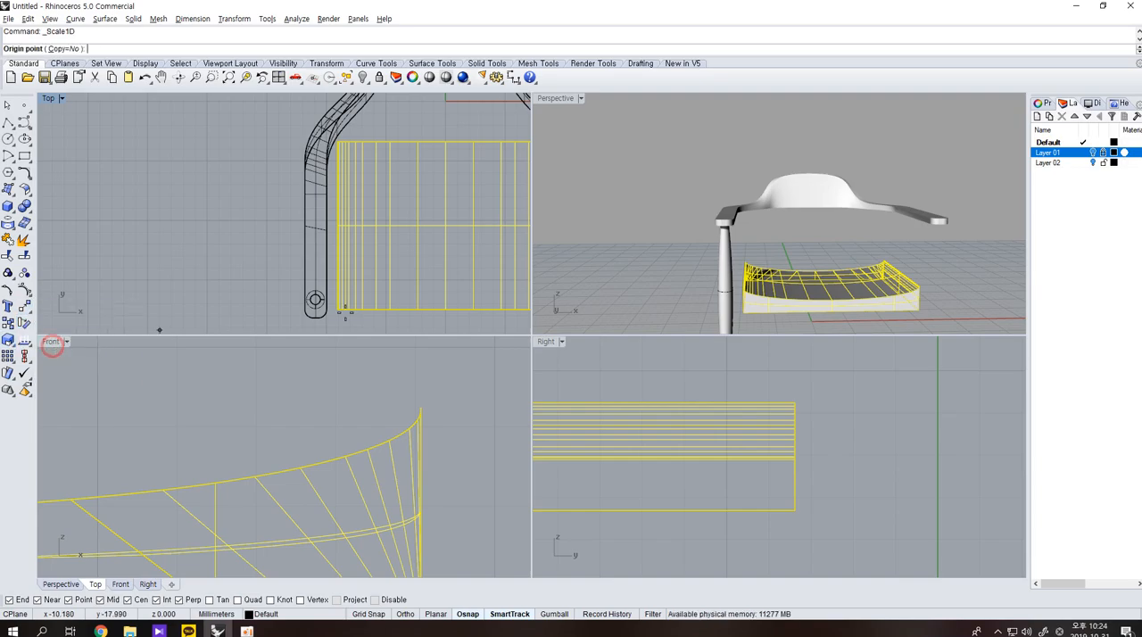
{"action": "scroll", "coordinate": [392, 304], "scroll_direction": "down", "scroll_amount": 5}
{"action": "left_click", "coordinate": [438, 308]}
{"action": "left_click", "coordinate": [334, 309]}
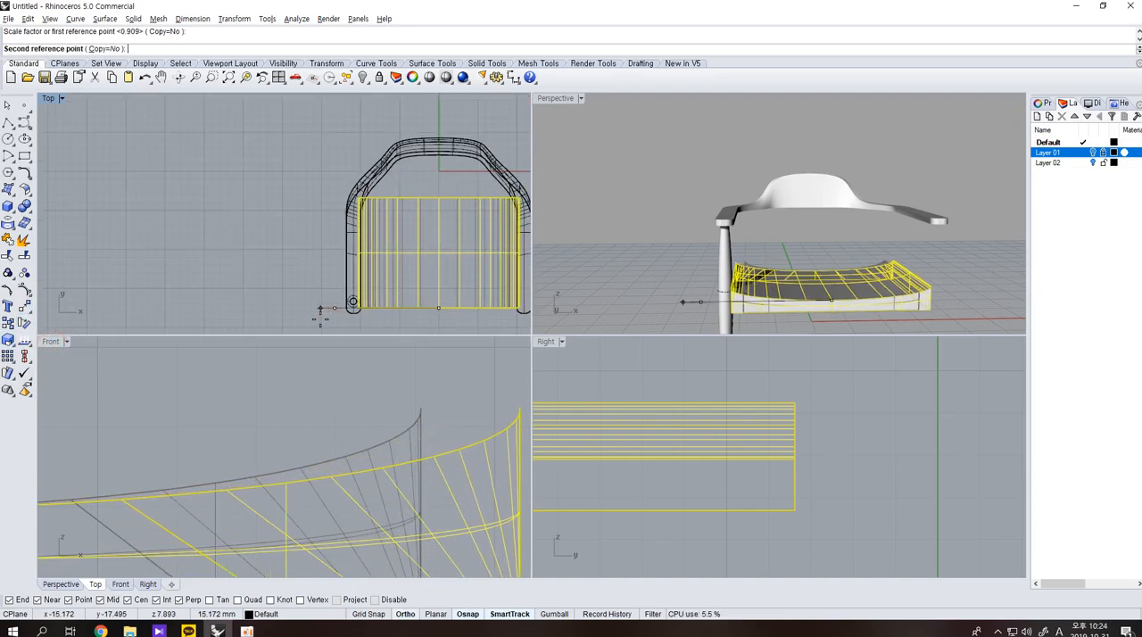
{"action": "left_click", "coordinate": [323, 319]}
Mirror the front leg across the chair's vertical centre line in the Top view.
{"action": "left_click", "coordinate": [727, 260]}
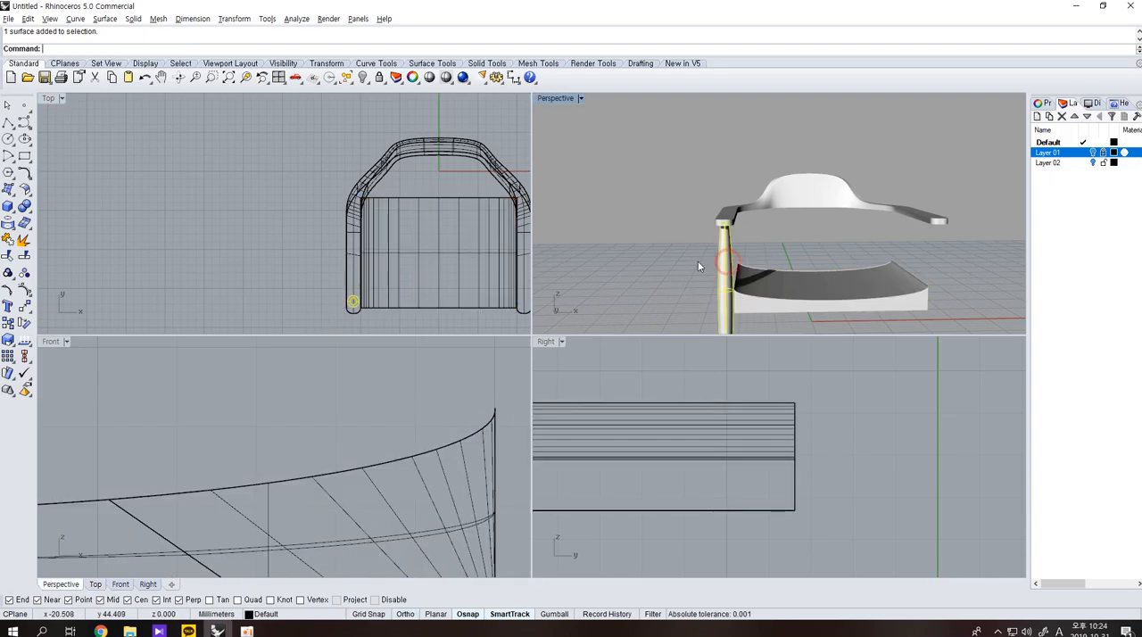
{"action": "scroll", "coordinate": [300, 283], "scroll_direction": "down", "scroll_amount": 1}
{"action": "type", "text": "mirror"}
{"action": "key", "text": "Return"}
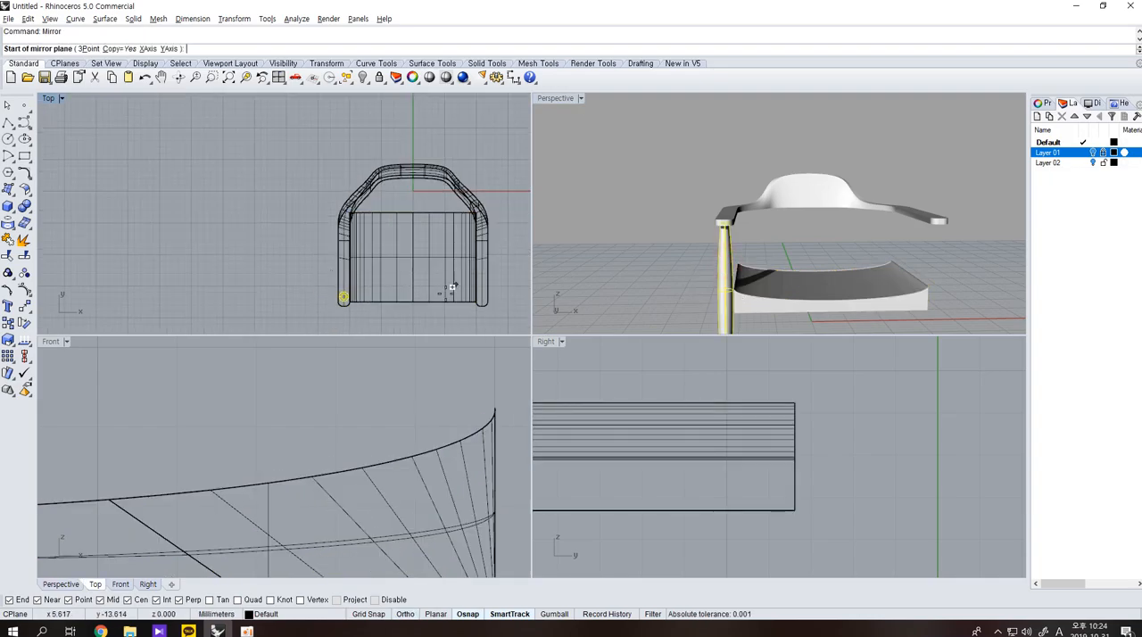
{"action": "left_click", "coordinate": [411, 297]}
{"action": "left_click", "coordinate": [410, 324]}
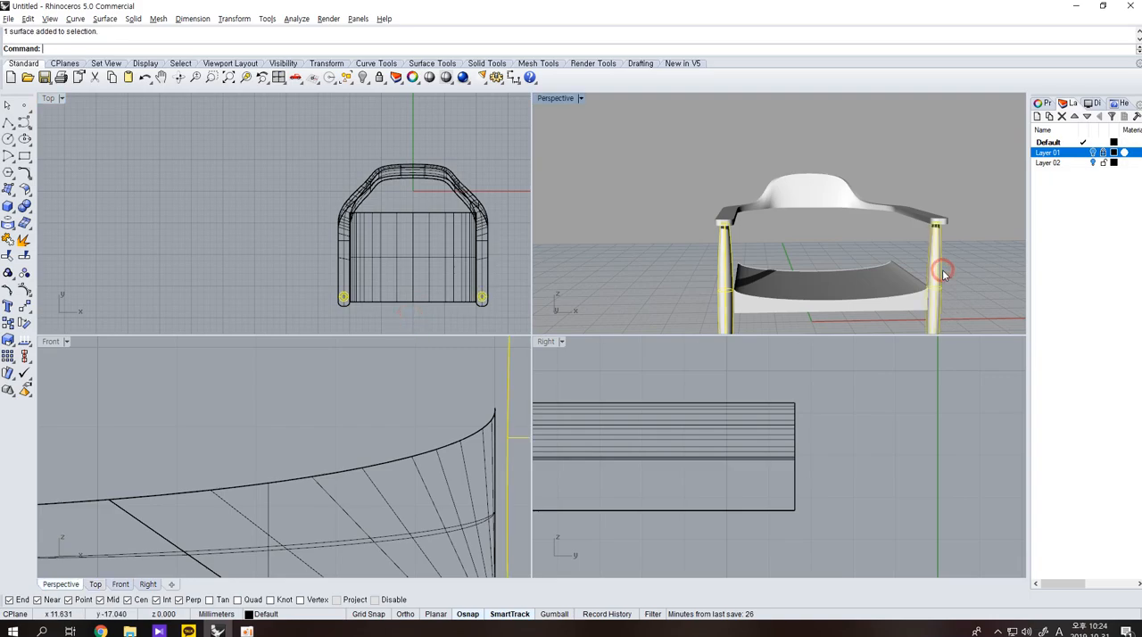
Mirror both front legs to the rear about the seat's horizontal midline in the Top view.
{"action": "left_click", "coordinate": [476, 258]}
{"action": "left_click", "coordinate": [502, 259]}
{"action": "right_click_drag", "start_coordinate": [892, 268], "coordinate": [731, 239]}
{"action": "scroll", "coordinate": [805, 236], "scroll_direction": "down", "scroll_amount": 4}
{"action": "right_click_drag", "start_coordinate": [804, 236], "coordinate": [805, 257]}
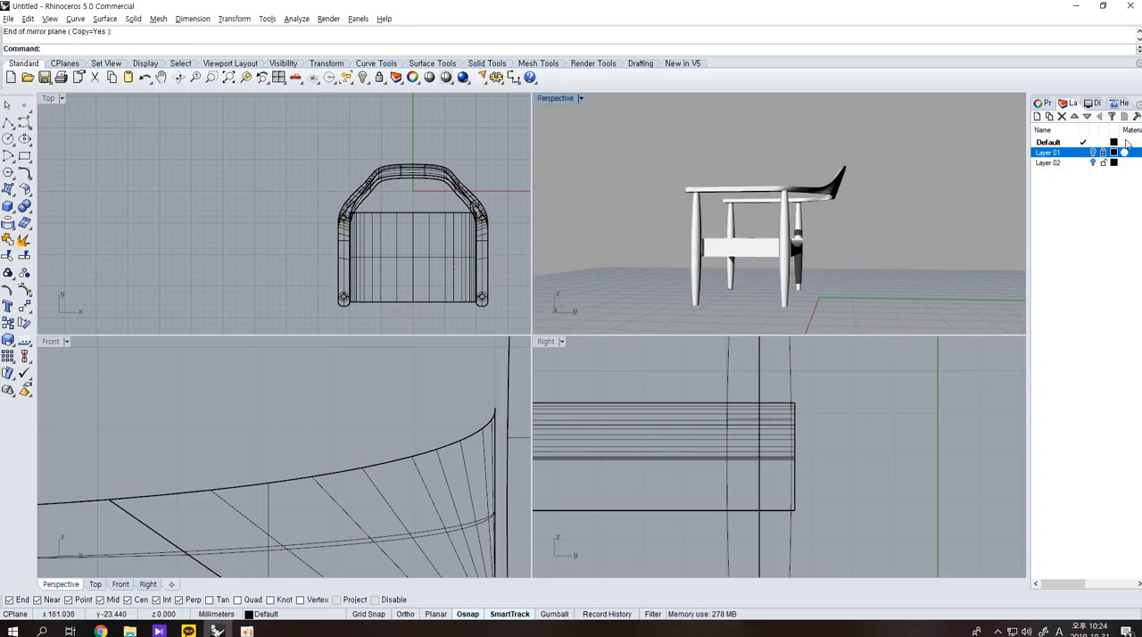
Try tilting the two rear legs backward about their upper ends in the Right view, after checking the reference picture.
{"action": "left_click", "coordinate": [1093, 153]}
{"action": "scroll", "coordinate": [809, 326], "scroll_direction": "down", "scroll_amount": 2}
{"action": "scroll", "coordinate": [796, 435], "scroll_direction": "down", "scroll_amount": 14}
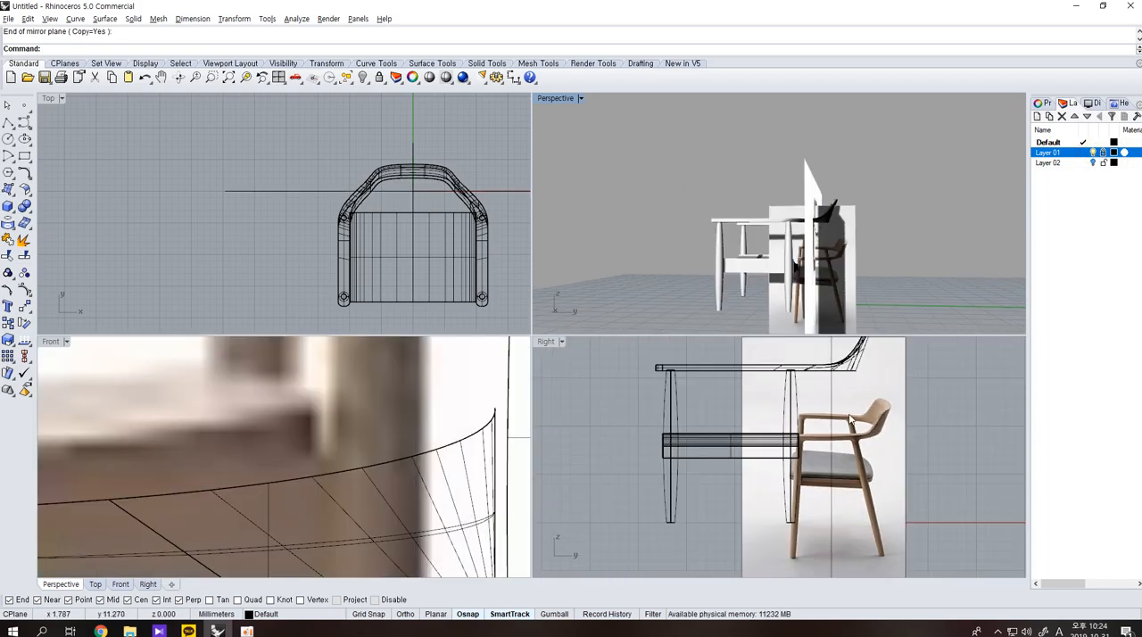
{"action": "left_click", "coordinate": [1094, 153]}
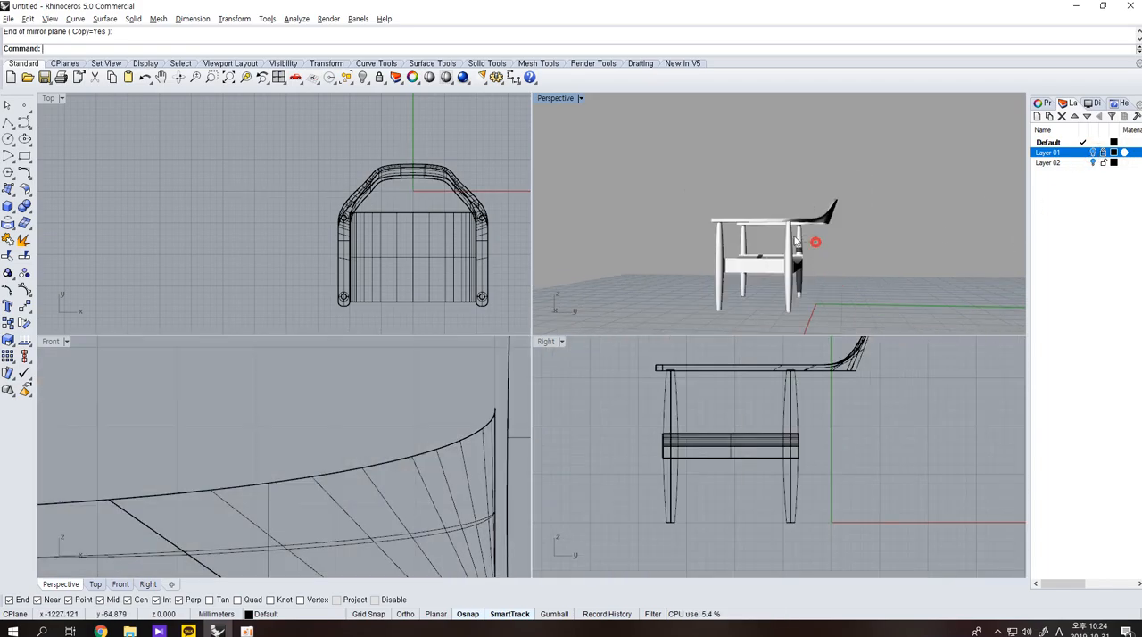
{"action": "left_click_drag", "start_coordinate": [814, 242], "coordinate": [793, 246]}
{"action": "left_click", "coordinate": [17, 327]}
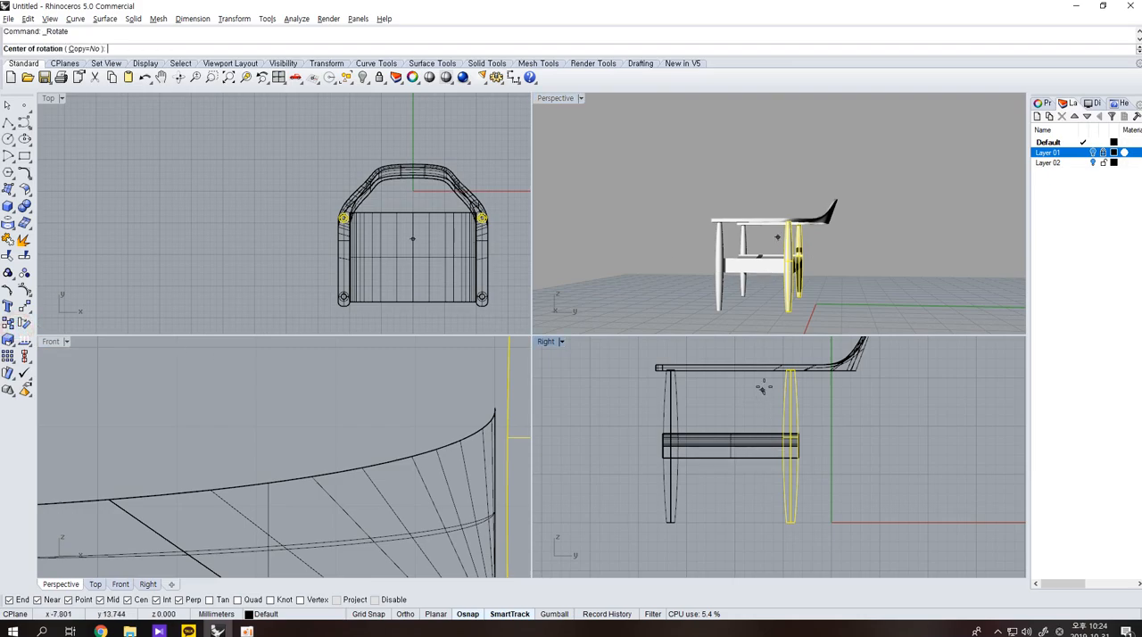
{"action": "left_click", "coordinate": [789, 371]}
{"action": "left_click", "coordinate": [752, 524]}
{"action": "left_click", "coordinate": [770, 537]}
{"action": "scroll", "coordinate": [786, 523], "scroll_direction": "down", "scroll_amount": 1}
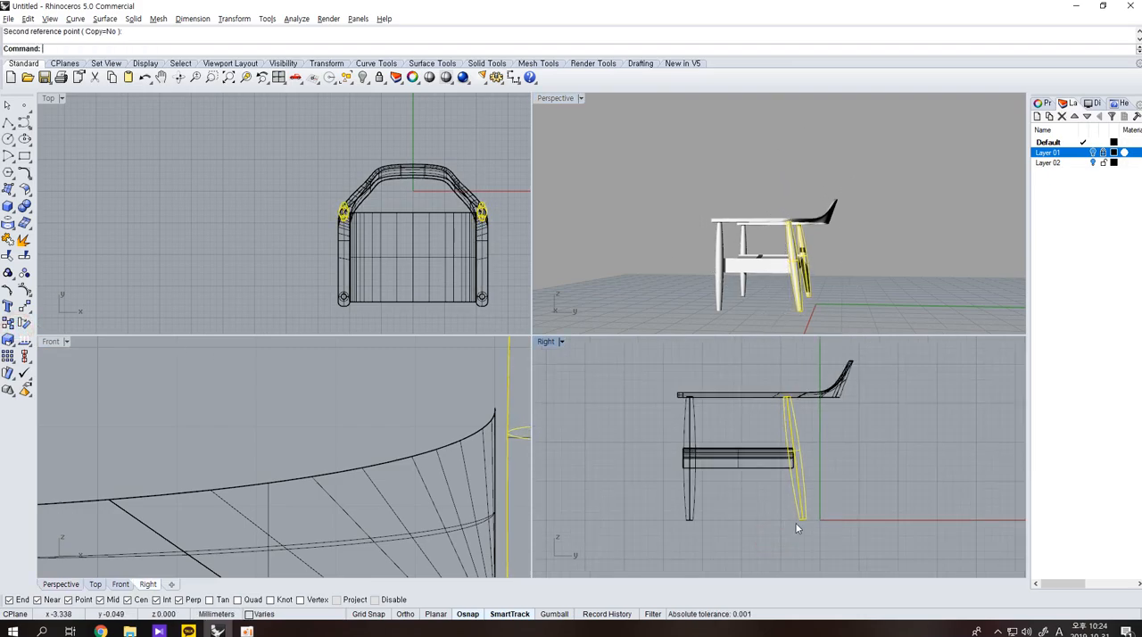
{"action": "left_click", "coordinate": [828, 535]}
Lengthen all four legs downward with a one-directional scale anchored at their upper ends in the Right view.
{"action": "left_click_drag", "start_coordinate": [826, 535], "coordinate": [598, 463]}
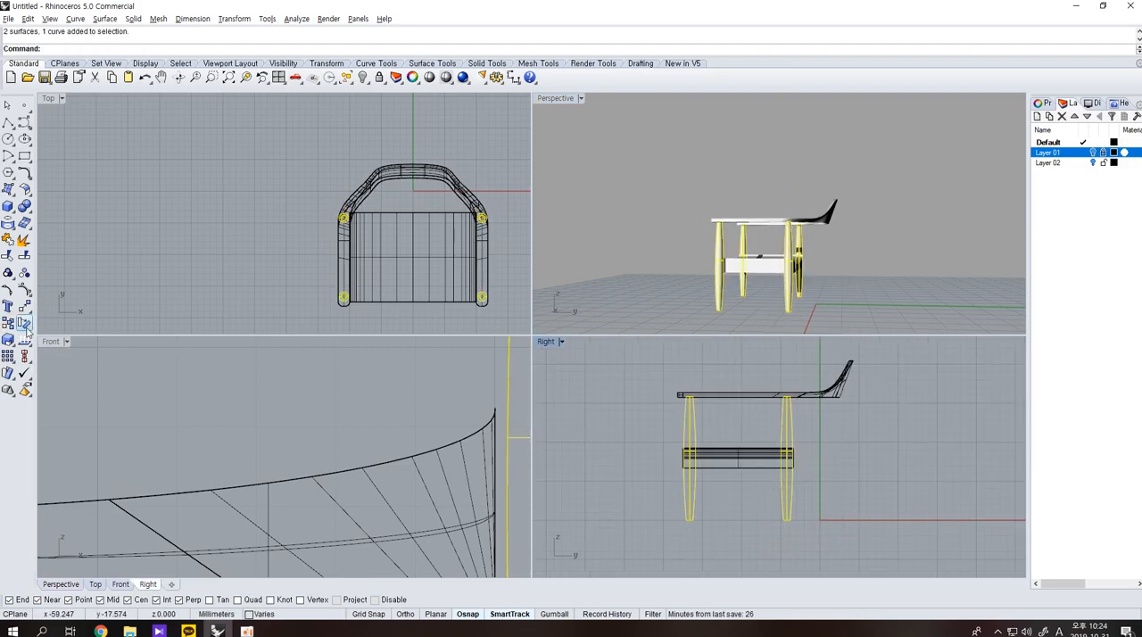
{"action": "left_click", "coordinate": [56, 348]}
{"action": "scroll", "coordinate": [738, 437], "scroll_direction": "down", "scroll_amount": 2}
{"action": "left_click", "coordinate": [701, 408]}
{"action": "right_click_drag", "start_coordinate": [669, 518], "coordinate": [669, 469]}
{"action": "left_click", "coordinate": [669, 470]}
{"action": "left_click", "coordinate": [670, 541]}
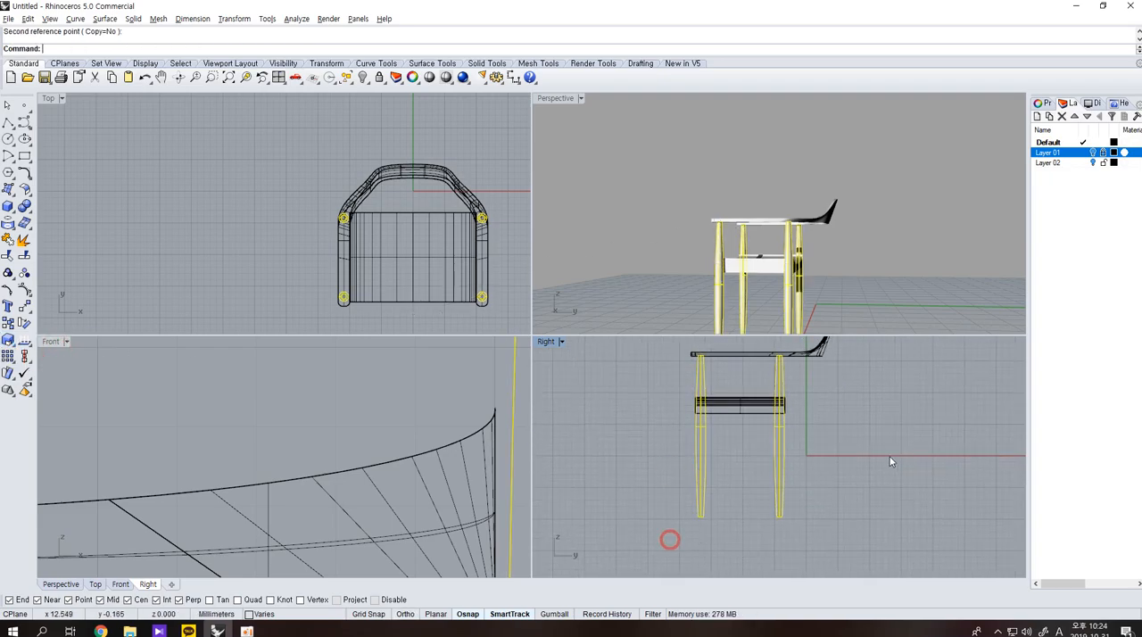
{"action": "left_click", "coordinate": [903, 456]}
Check the reference pictures on Layer 01, then rotate the two rear legs backward about their upper ends in the Right view.
{"action": "left_click", "coordinate": [1093, 153]}
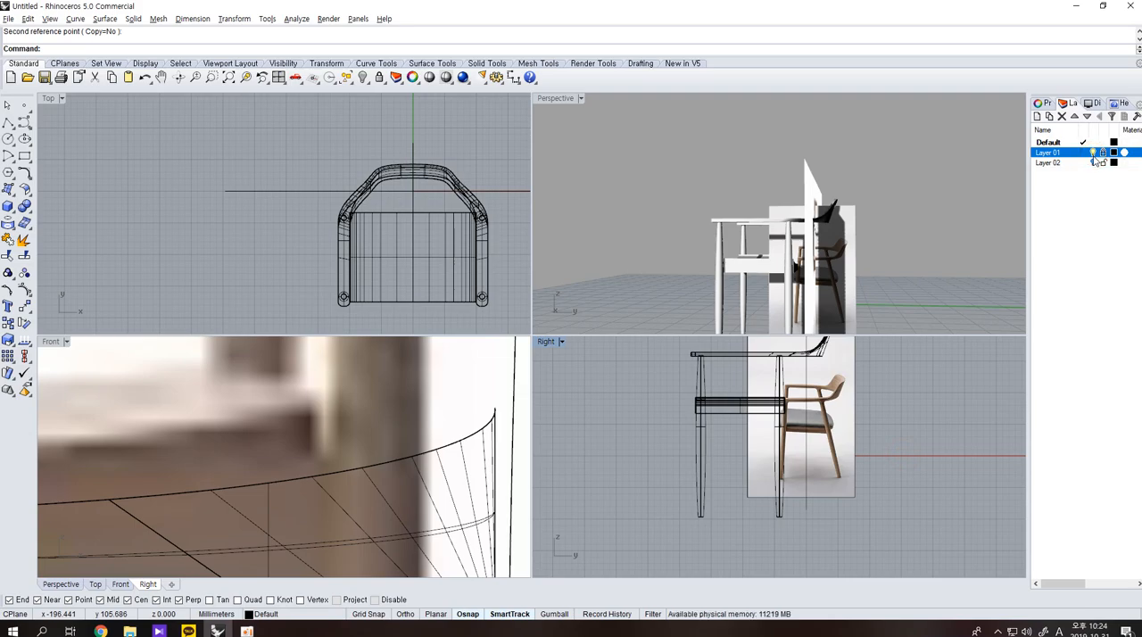
{"action": "left_click", "coordinate": [1093, 158]}
{"action": "left_click_drag", "start_coordinate": [756, 500], "coordinate": [743, 483]}
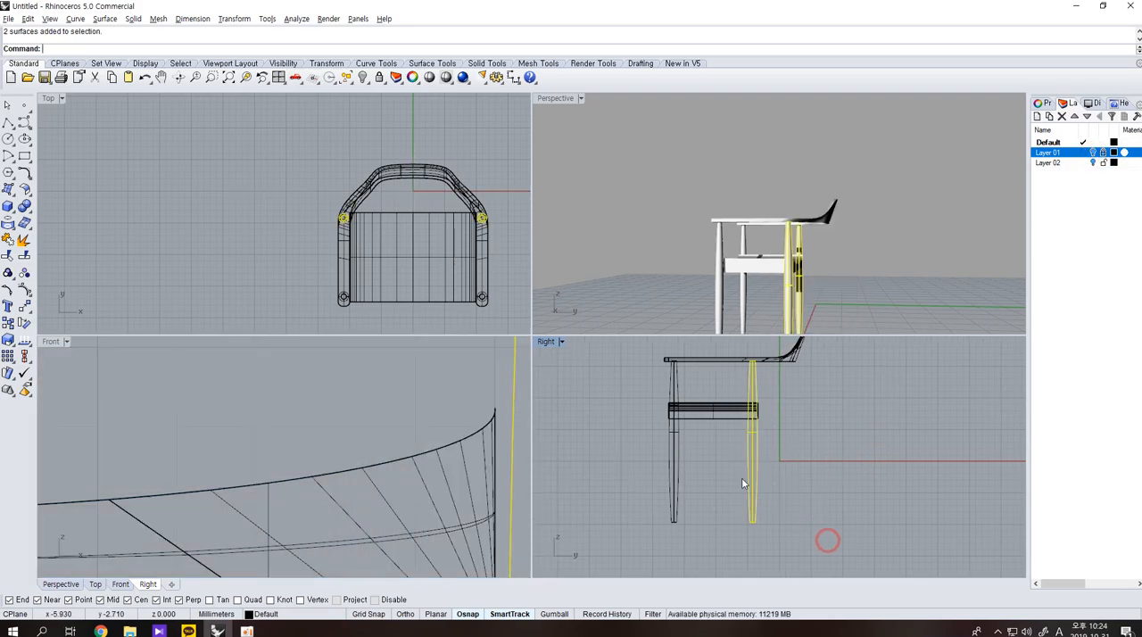
{"action": "left_click", "coordinate": [24, 323]}
{"action": "left_click", "coordinate": [752, 361]}
{"action": "left_click", "coordinate": [752, 522]}
{"action": "left_click", "coordinate": [731, 540]}
{"action": "left_click", "coordinate": [732, 539]}
Examine the legs, armrests and backrest of the chair from several angles.
{"action": "right_click_drag", "start_coordinate": [727, 210], "coordinate": [980, 233]}
{"action": "right_click_drag", "start_coordinate": [877, 199], "coordinate": [990, 239]}
{"action": "scroll", "coordinate": [772, 210], "scroll_direction": "up", "scroll_amount": 7}
{"action": "right_click_drag", "start_coordinate": [711, 202], "coordinate": [645, 251]}
{"action": "left_click", "coordinate": [810, 211]}
{"action": "key", "text": "Escape"}
{"action": "right_click_drag", "start_coordinate": [810, 211], "coordinate": [756, 243]}
{"action": "scroll", "coordinate": [757, 243], "scroll_direction": "down", "scroll_amount": 3}
{"action": "right_click_drag", "start_coordinate": [845, 248], "coordinate": [770, 200]}
Fillet the upper edge of the backrest.
{"action": "left_click", "coordinate": [24, 207]}
{"action": "left_click", "coordinate": [100, 230]}
{"action": "left_click", "coordinate": [780, 195]}
{"action": "key", "text": "Return"}
{"action": "key", "text": "Return"}
{"action": "scroll", "coordinate": [798, 226], "scroll_direction": "up", "scroll_amount": 3}
Inspect the backrest up close and the complete chair from several angles in the Front and Perspective views.
{"action": "right_click_drag", "start_coordinate": [798, 226], "coordinate": [477, 432]}
{"action": "scroll", "coordinate": [442, 432], "scroll_direction": "down", "scroll_amount": 5}
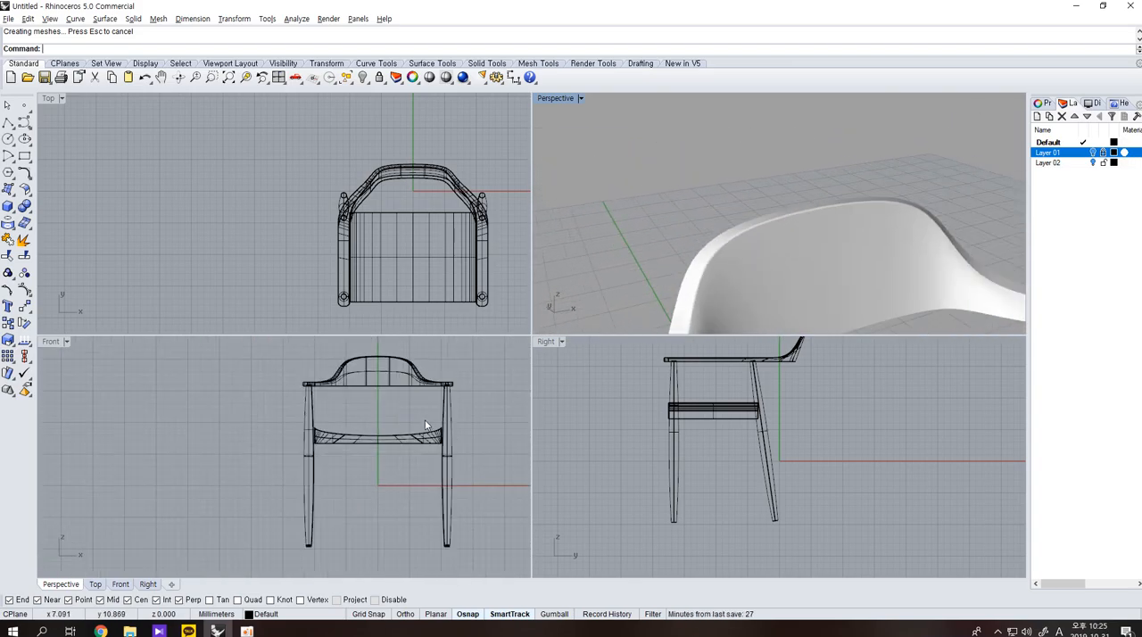
{"action": "scroll", "coordinate": [426, 426], "scroll_direction": "up", "scroll_amount": 4}
{"action": "left_click", "coordinate": [440, 387]}
{"action": "right_click_drag", "start_coordinate": [777, 292], "coordinate": [881, 233]}
{"action": "scroll", "coordinate": [847, 199], "scroll_direction": "down", "scroll_amount": 5}
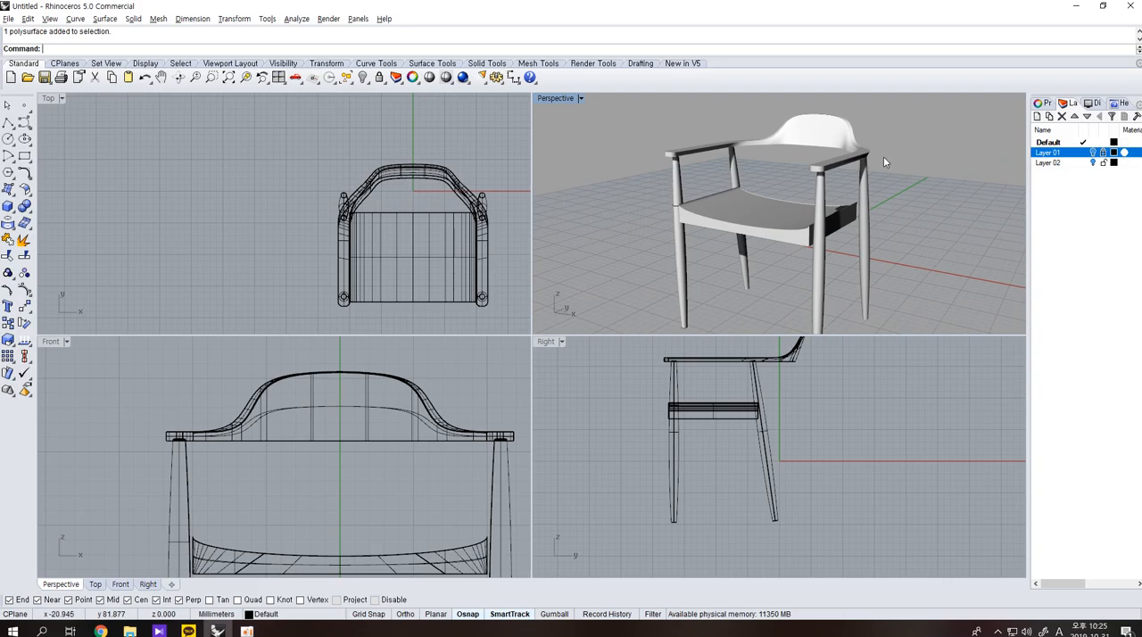
{"action": "right_click_drag", "start_coordinate": [995, 164], "coordinate": [912, 259]}
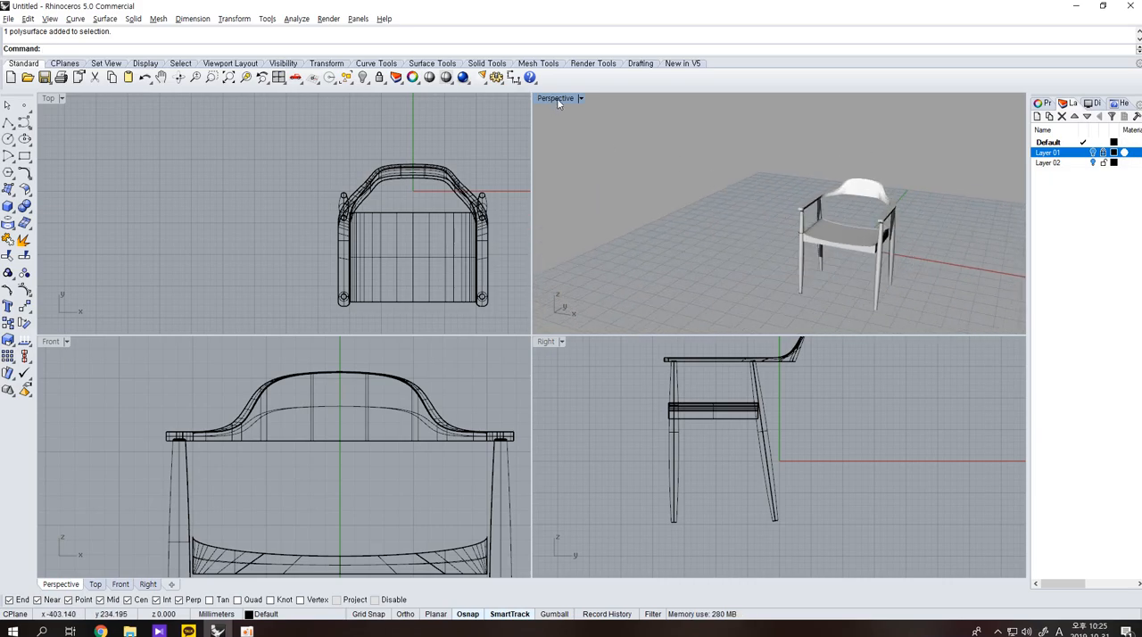
{"action": "scroll", "coordinate": [823, 237], "scroll_direction": "up", "scroll_amount": 5}
{"action": "right_click_drag", "start_coordinate": [848, 220], "coordinate": [838, 274]}
{"action": "scroll", "coordinate": [831, 273], "scroll_direction": "down", "scroll_amount": 5}
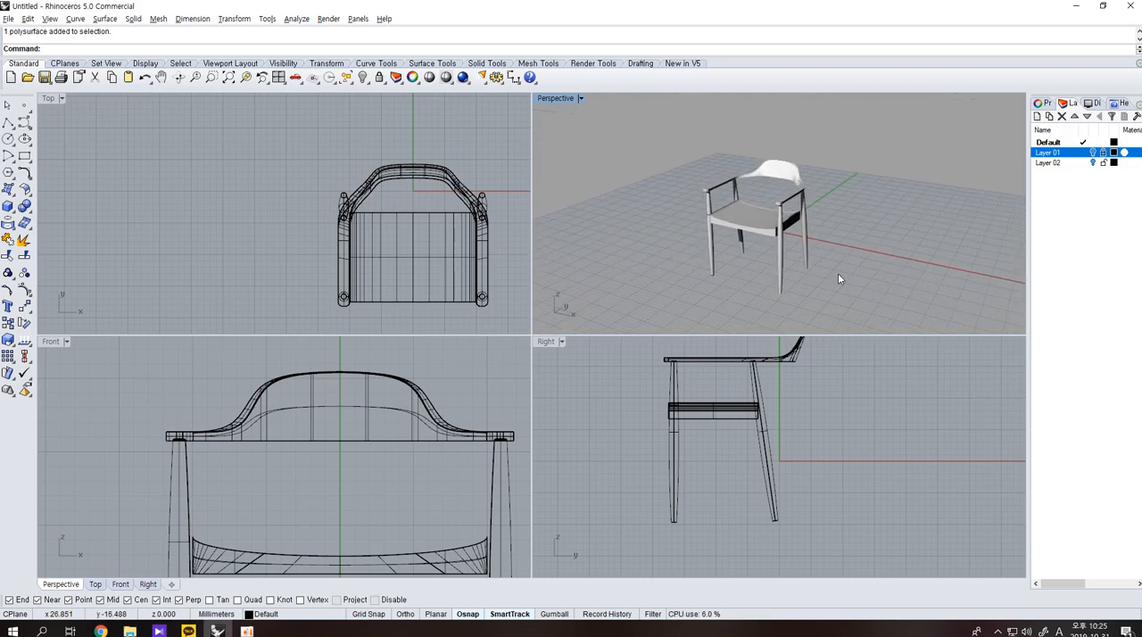